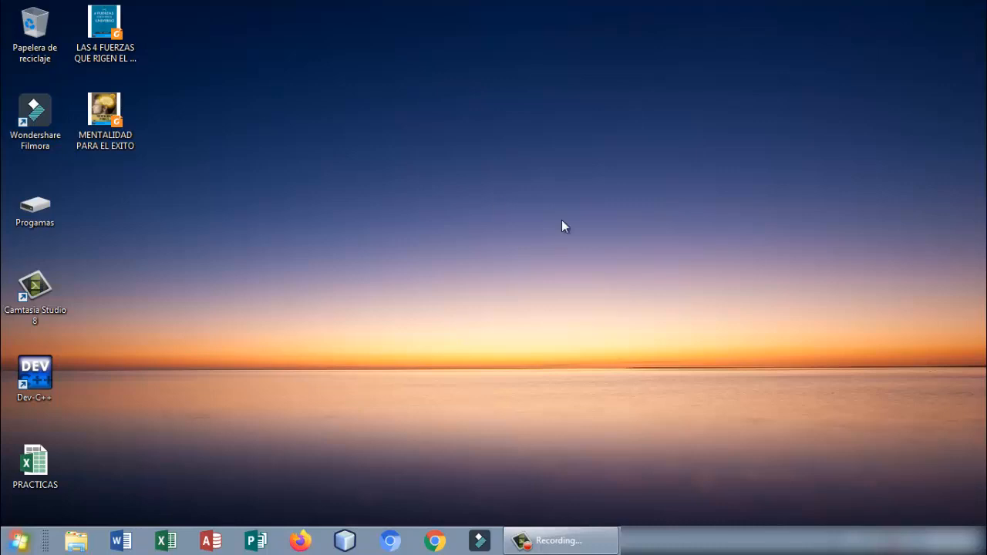
- Open the PRACTICAS workbook from the desktop
click(35, 472)
double_click(35, 472)
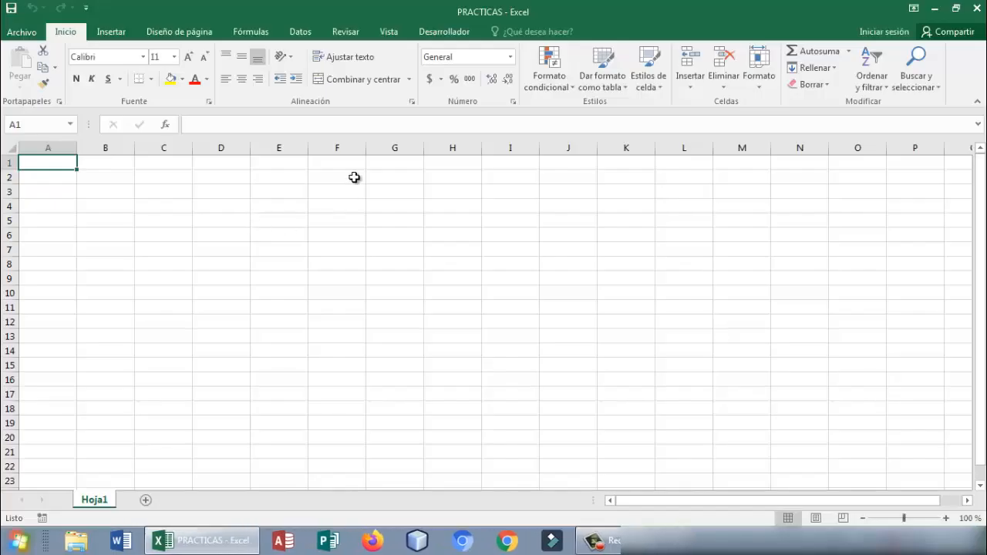
click(337, 262)
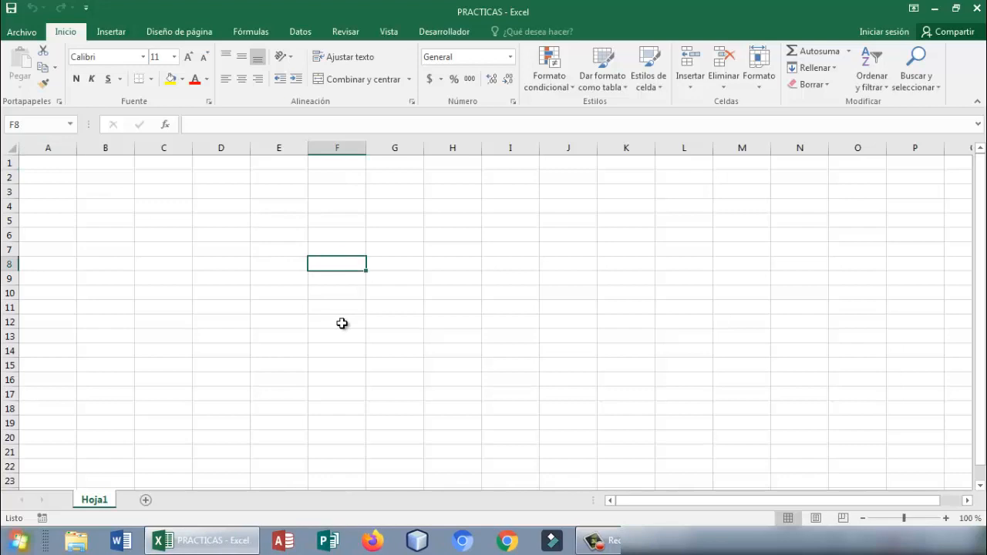
click(194, 278)
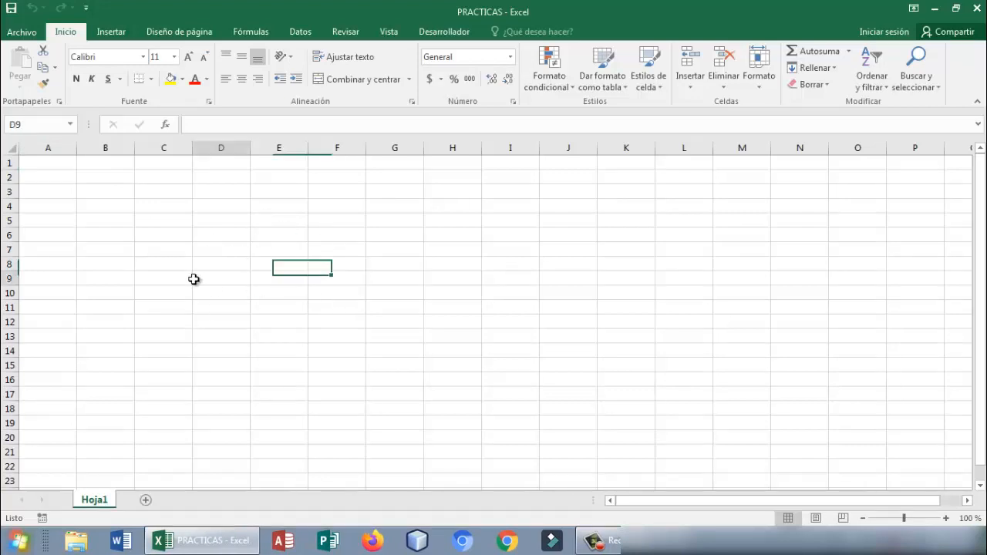
click(128, 335)
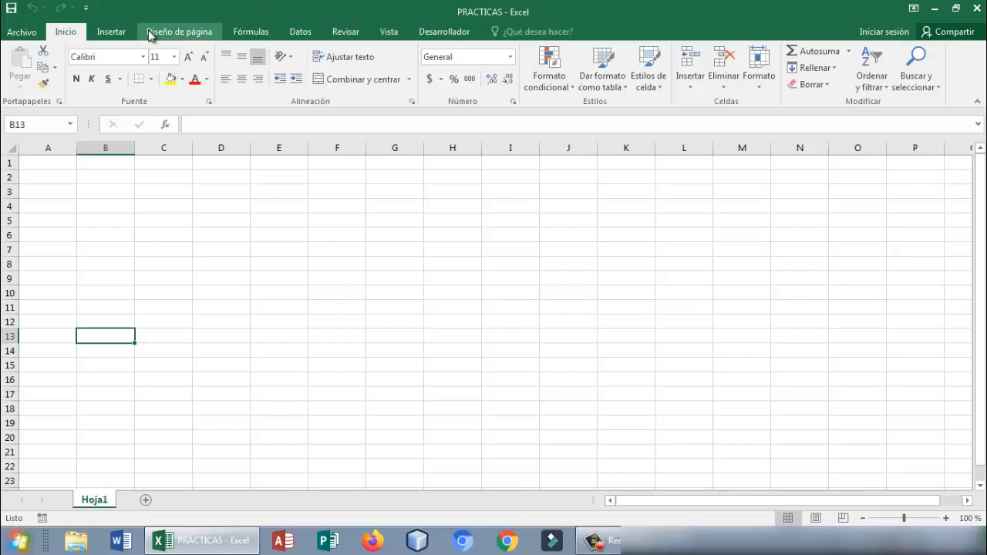
click(87, 33)
click(80, 33)
click(104, 32)
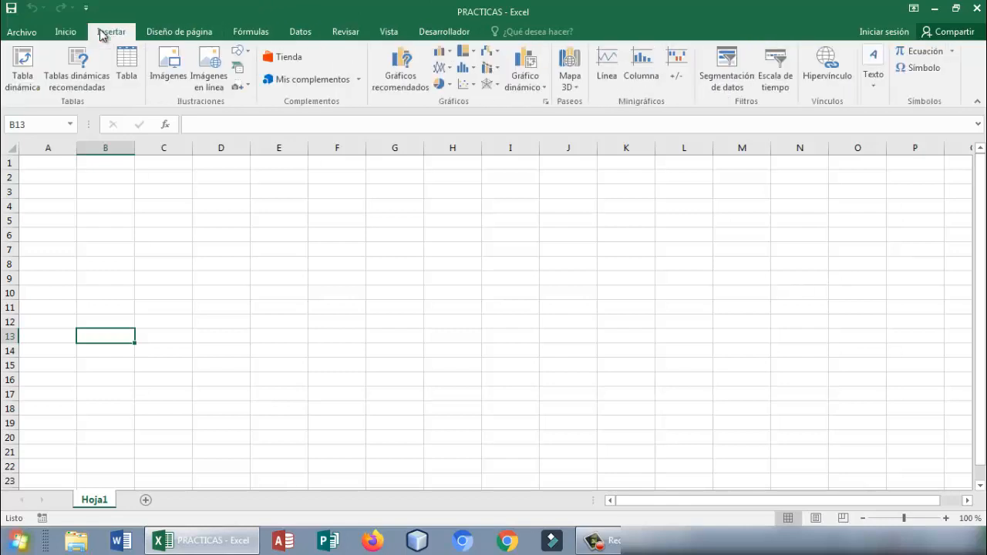
click(208, 35)
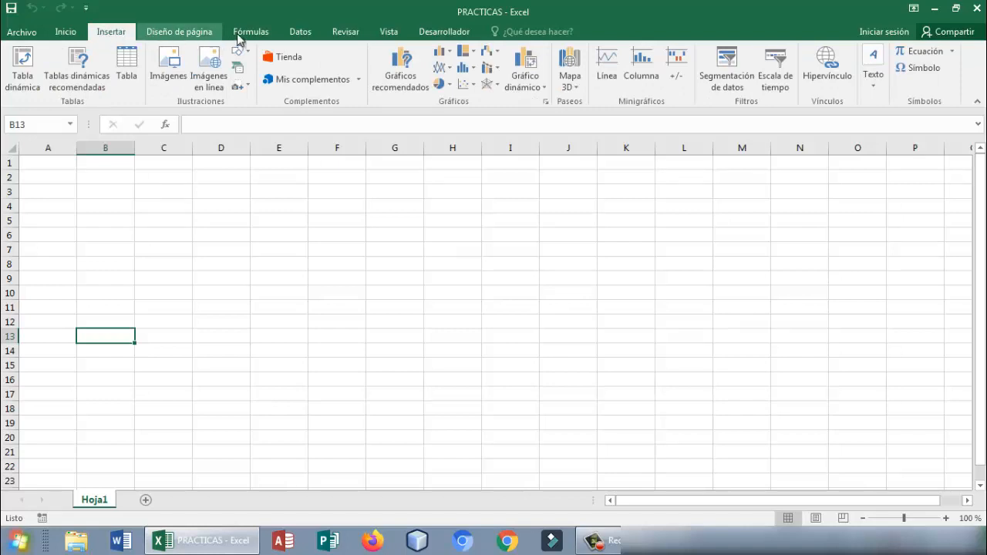
click(251, 35)
click(294, 35)
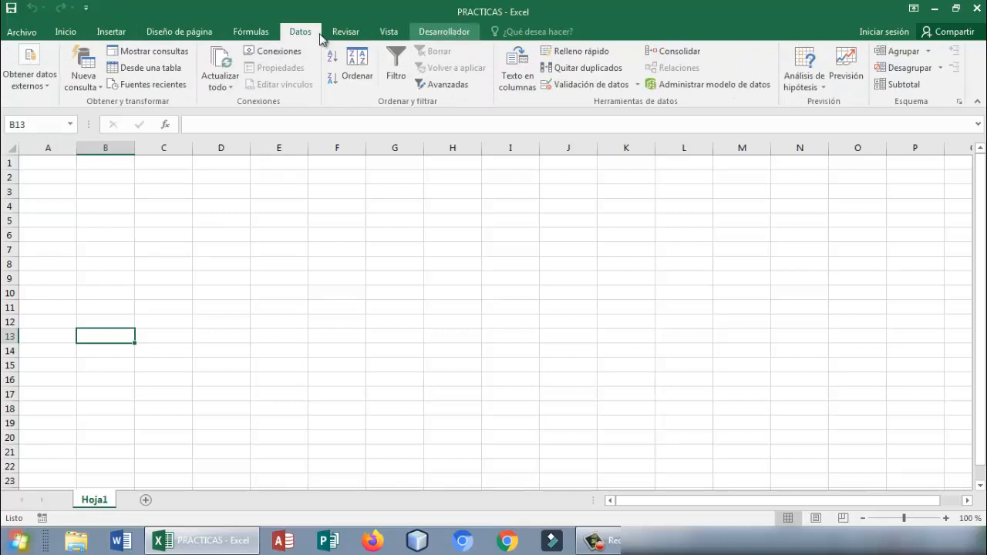
click(75, 34)
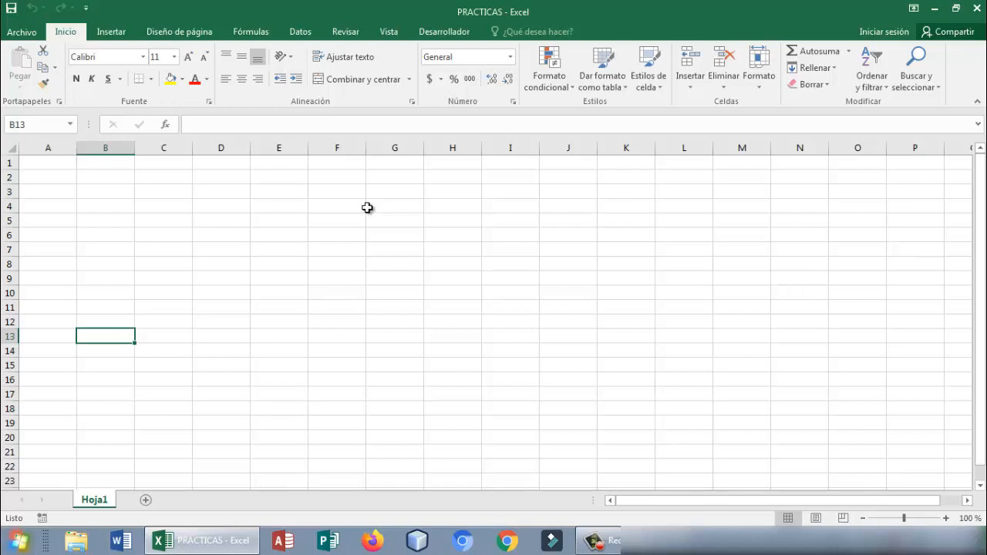
drag(63, 166, 141, 163)
click(61, 166)
click(91, 162)
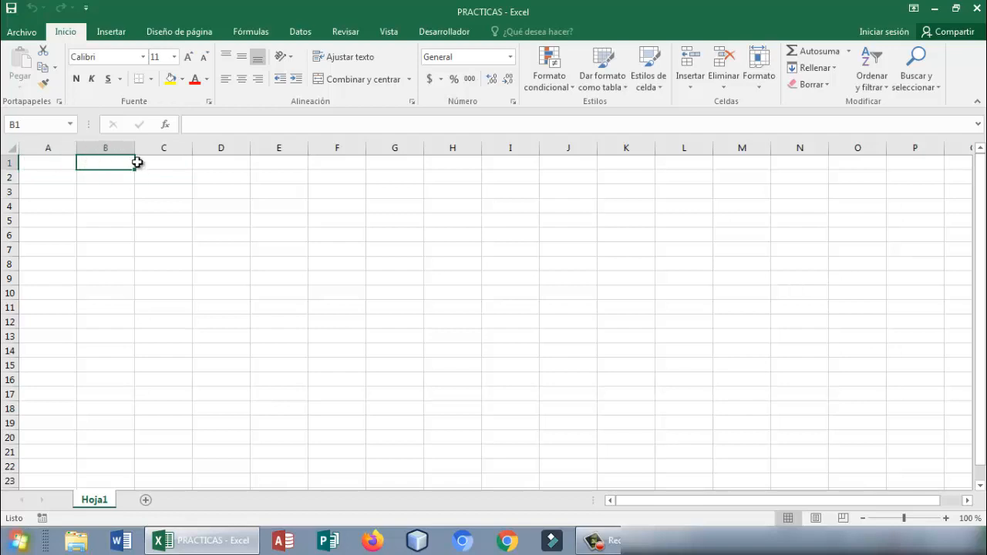
click(140, 163)
click(72, 165)
click(97, 162)
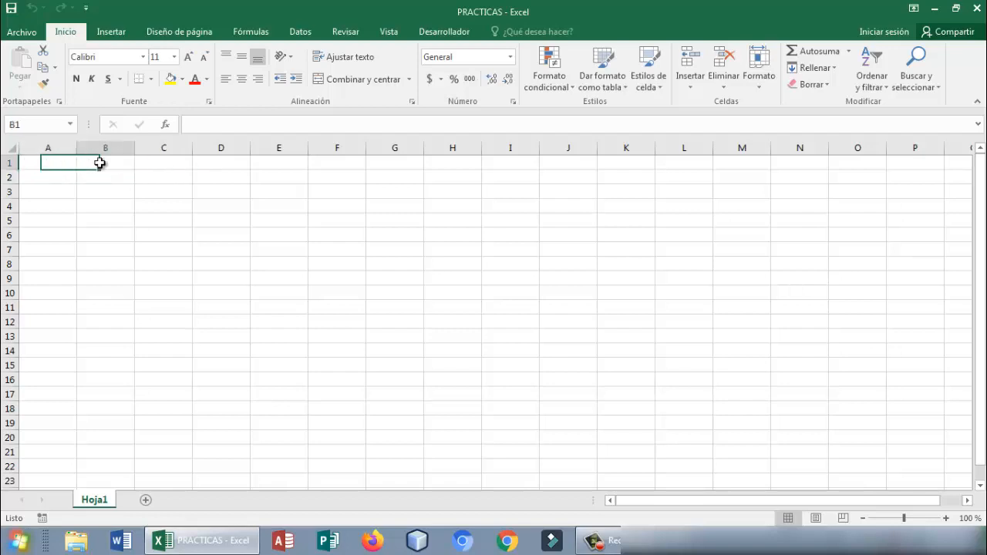
click(140, 163)
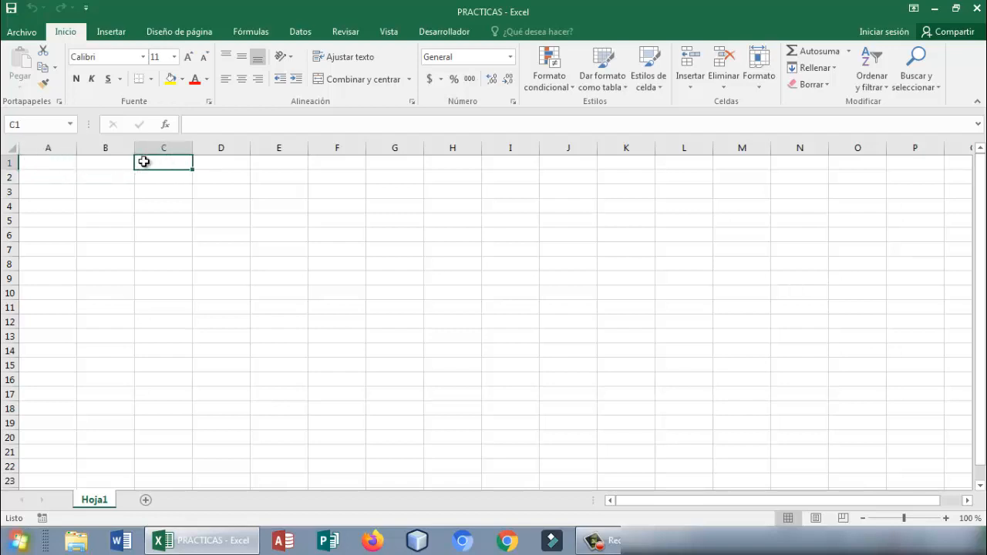
click(66, 167)
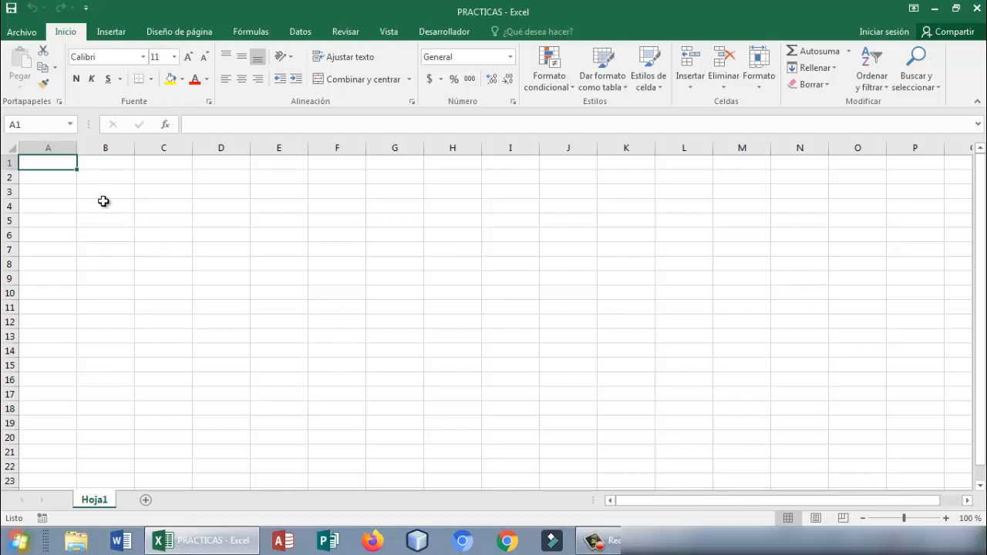
double_click(101, 204)
- Merge and center cells A1 through C1 into one heading cell
click(51, 164)
drag(75, 164, 147, 159)
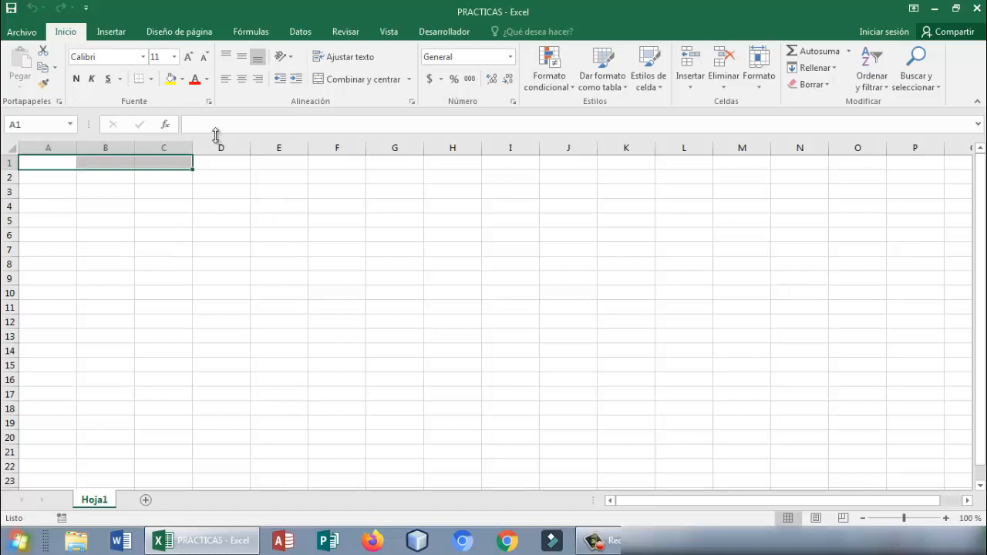
click(355, 80)
click(279, 176)
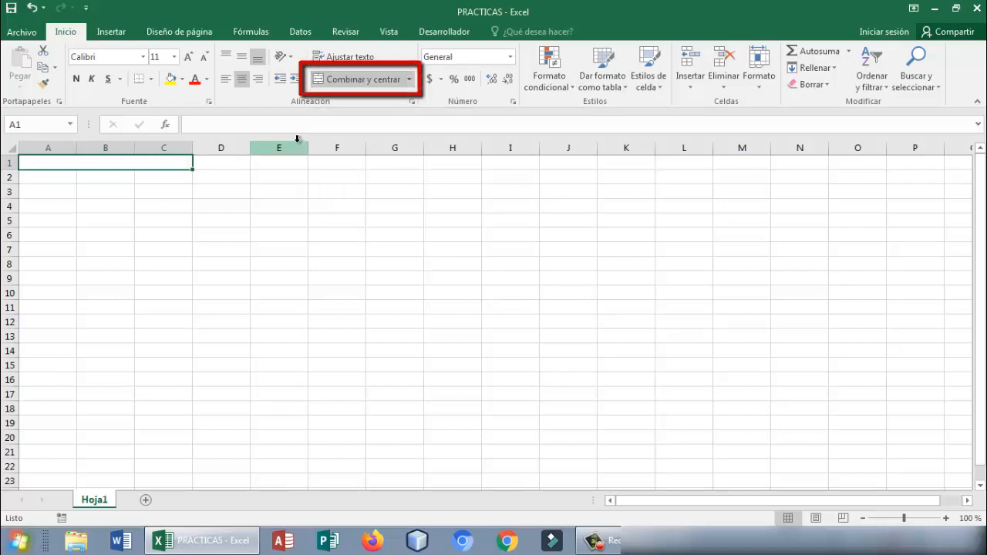
click(146, 157)
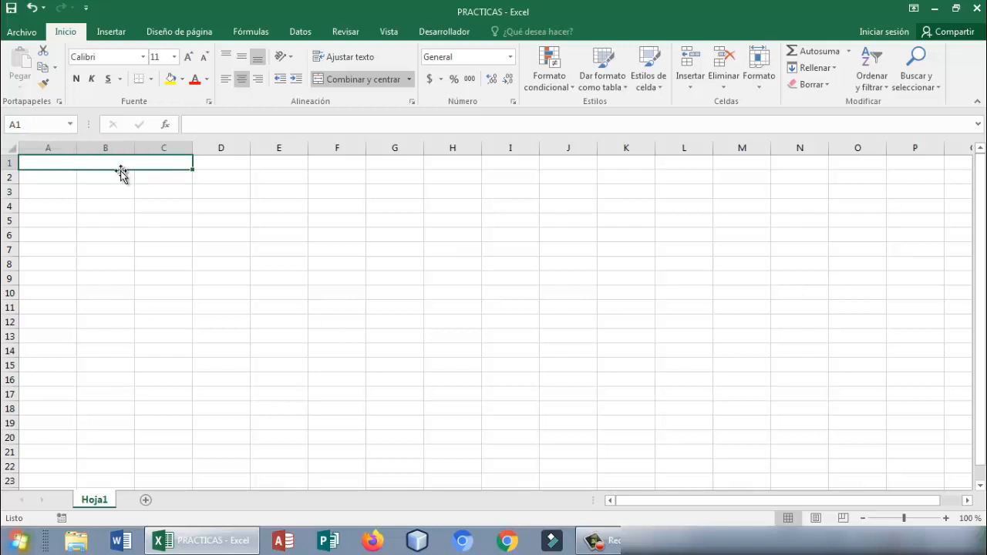
click(133, 249)
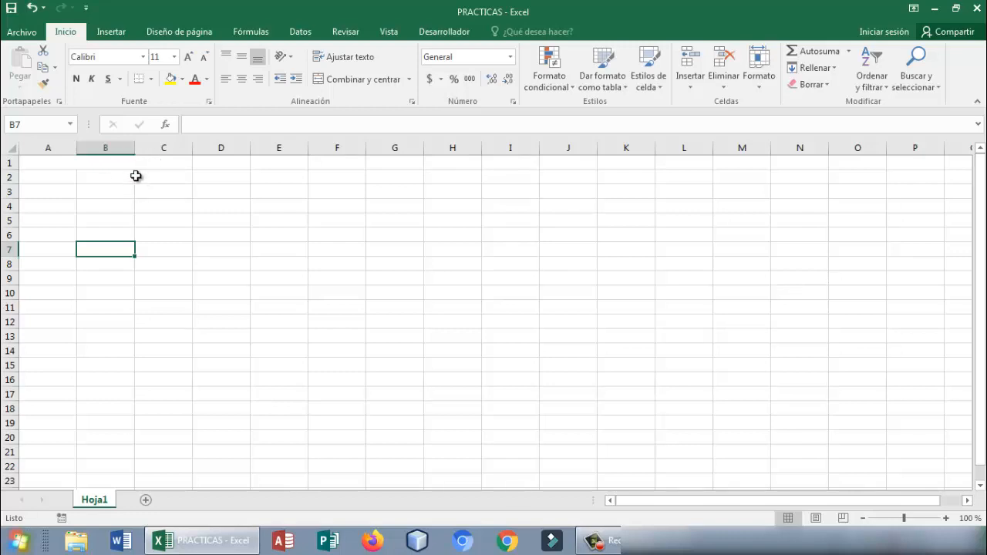
- Fill the merged heading cell A1:C1 with the lightest shade of the theme blue
click(181, 165)
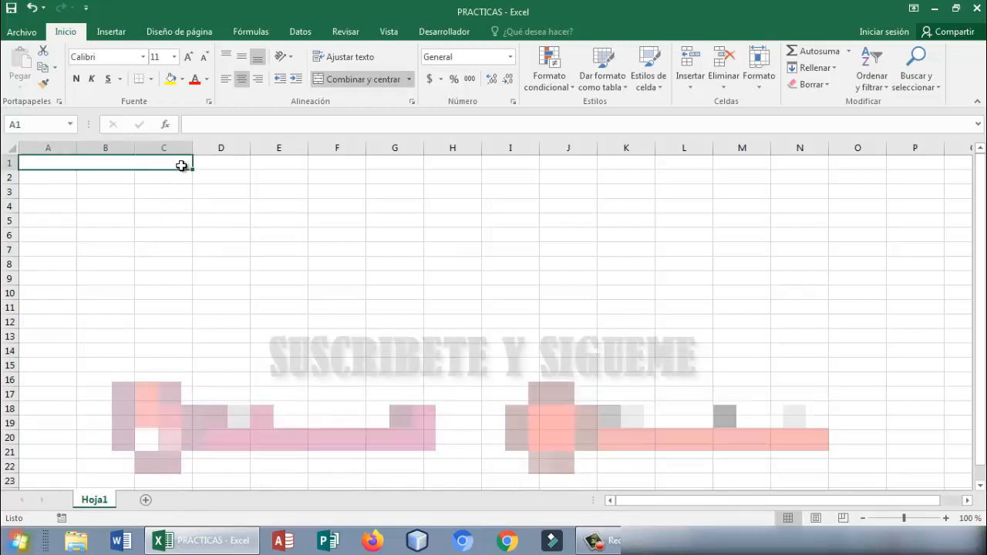
click(182, 79)
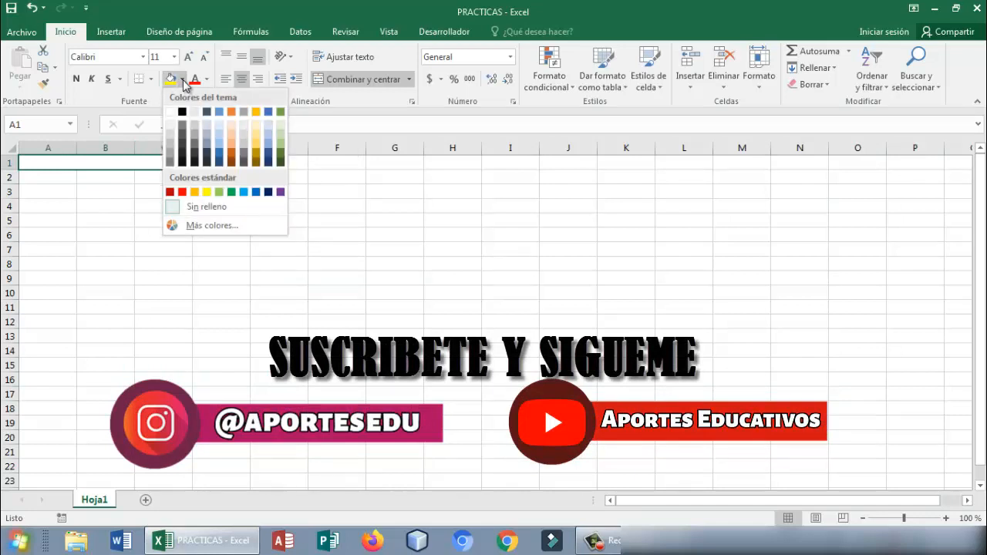
click(221, 125)
click(199, 235)
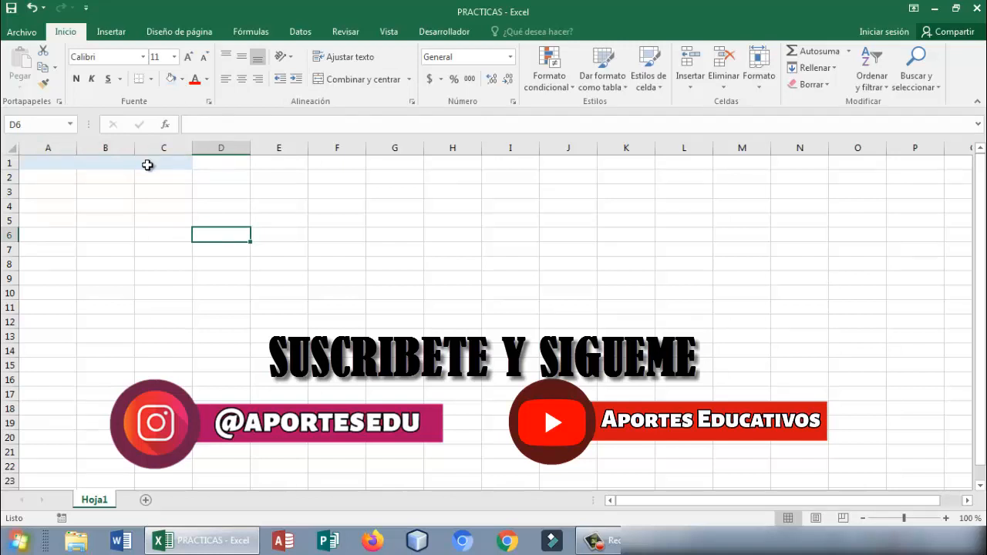
- Examine the predefined cell styles available for the merged heading cell A1:C1, without applying one
click(147, 164)
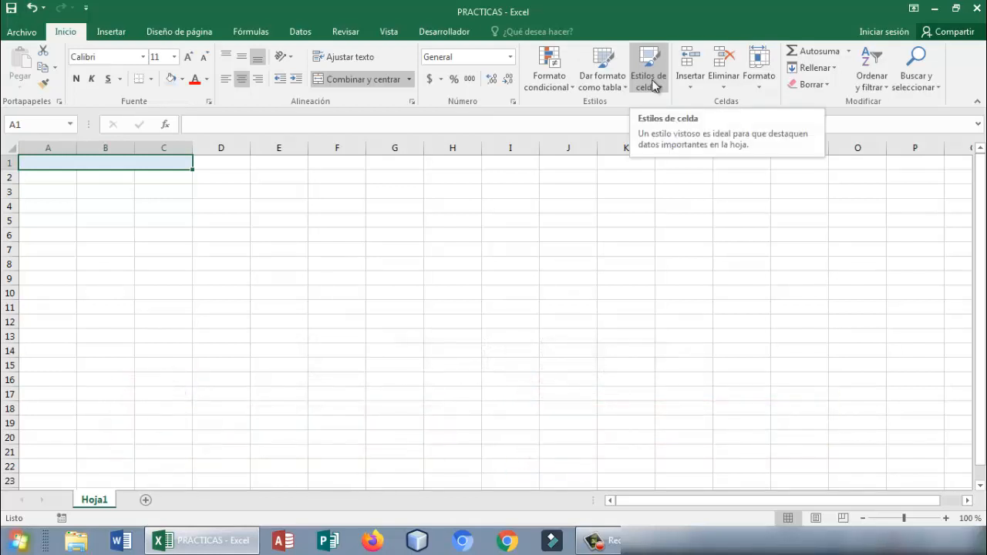
click(653, 85)
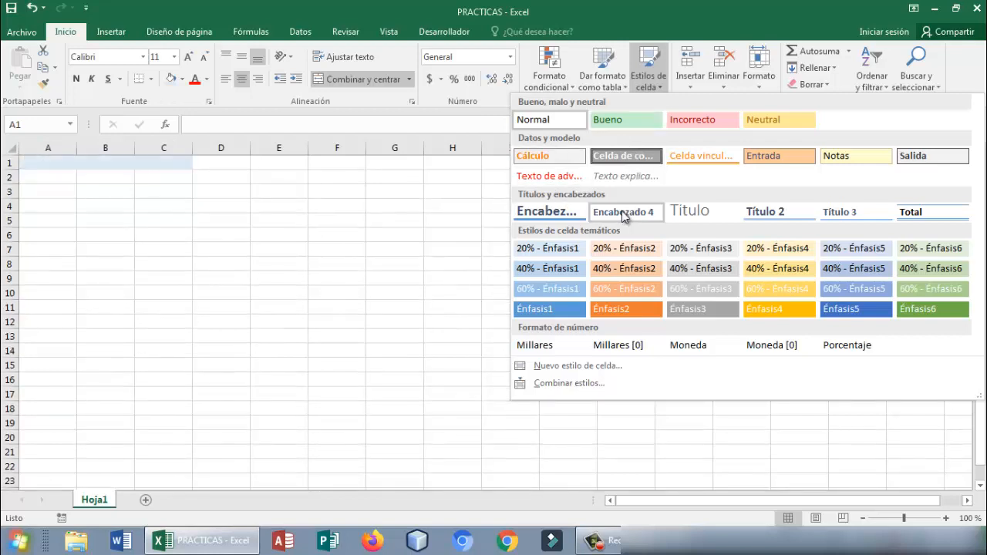
click(499, 213)
click(419, 205)
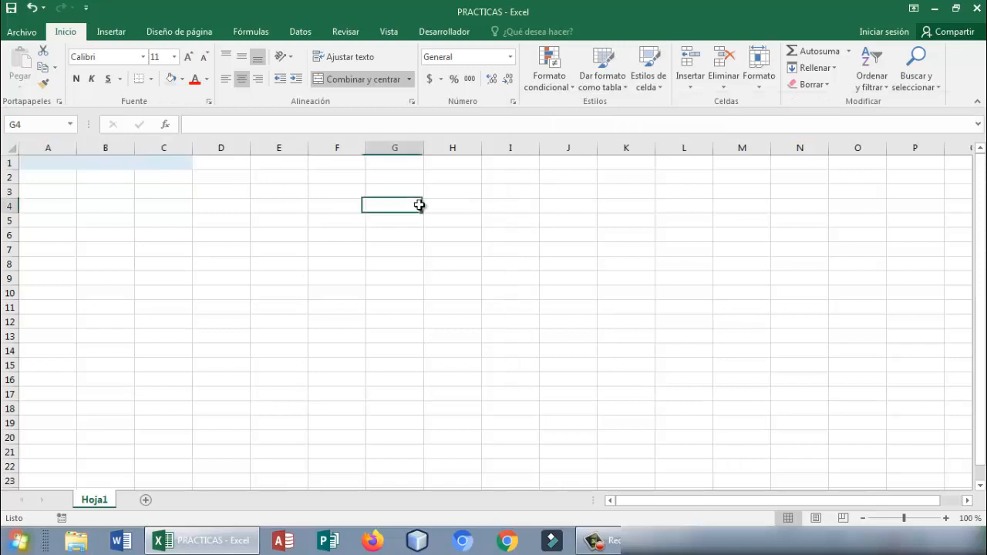
click(175, 161)
click(648, 84)
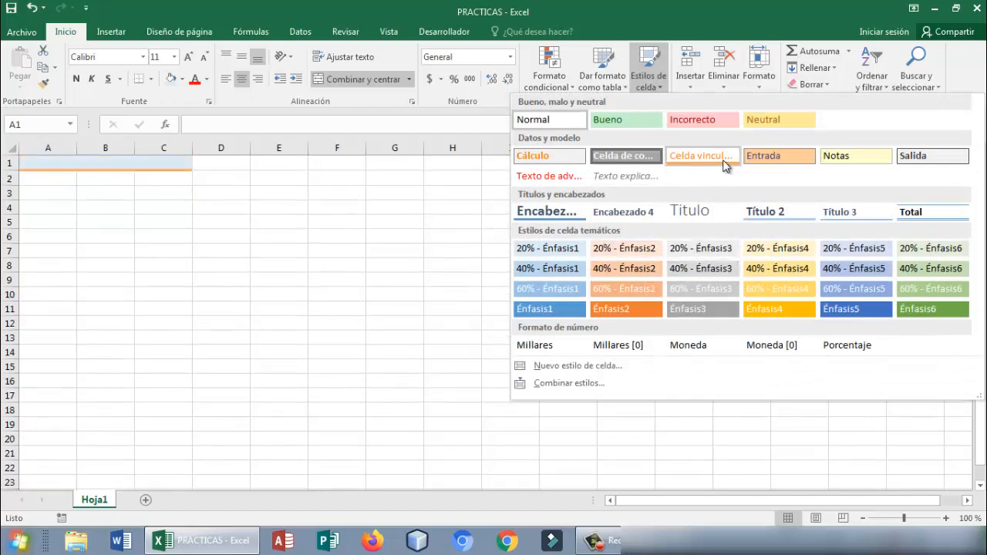
click(374, 245)
click(247, 239)
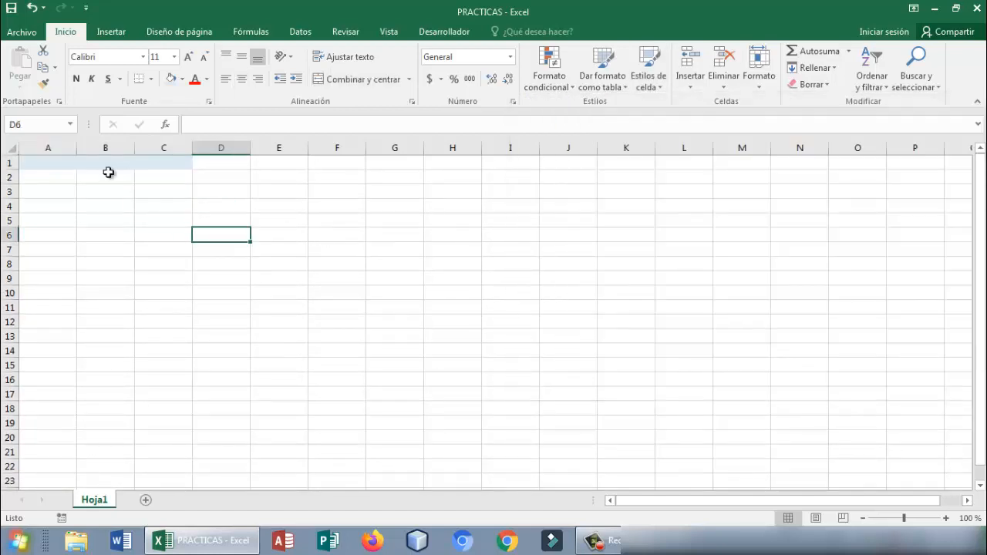
- Apply all borders to the merged heading cell A1:C1
click(98, 172)
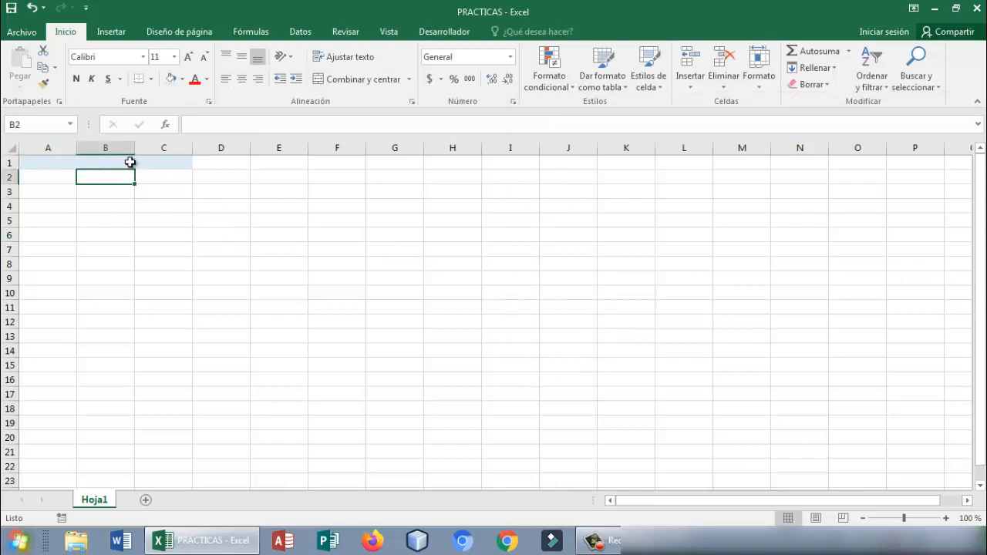
click(131, 162)
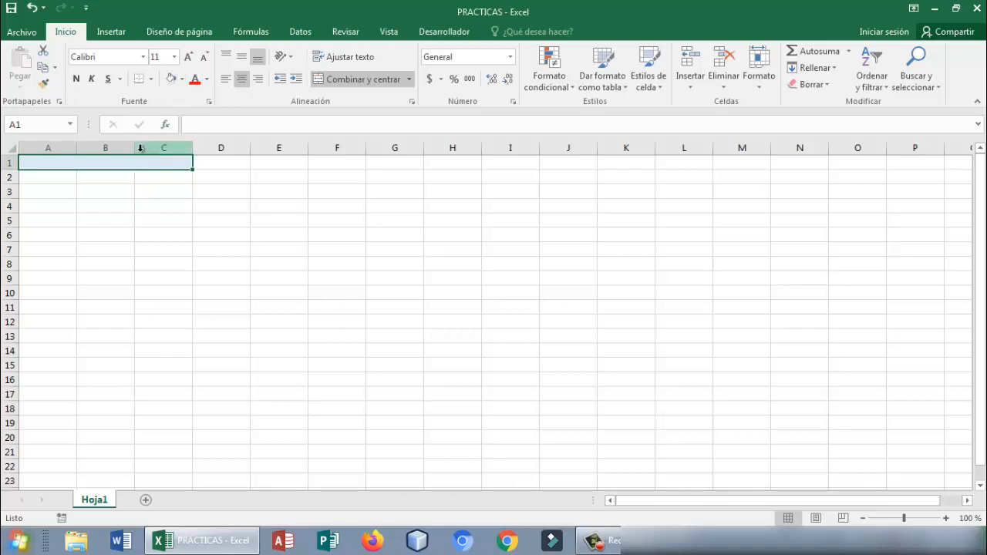
click(161, 232)
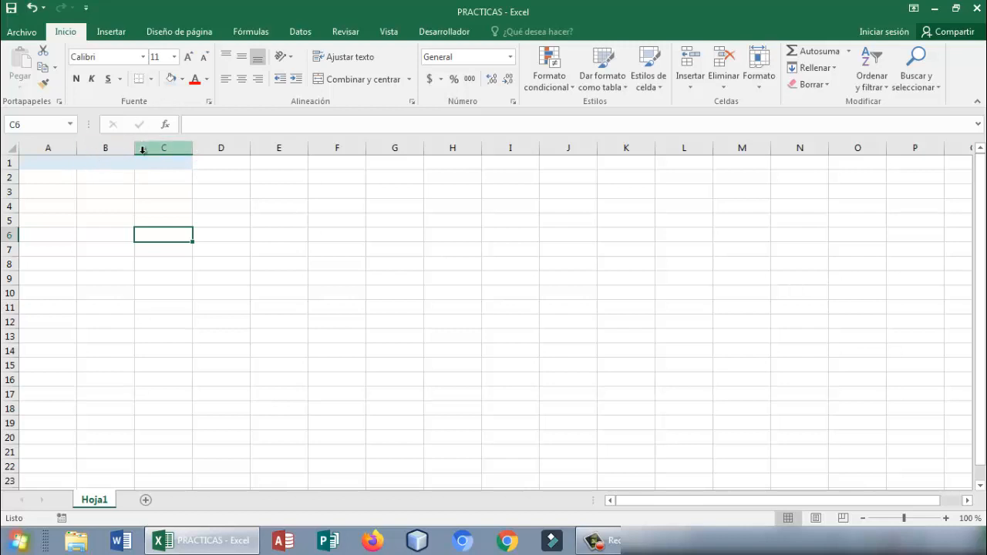
key(ctrl+Home)
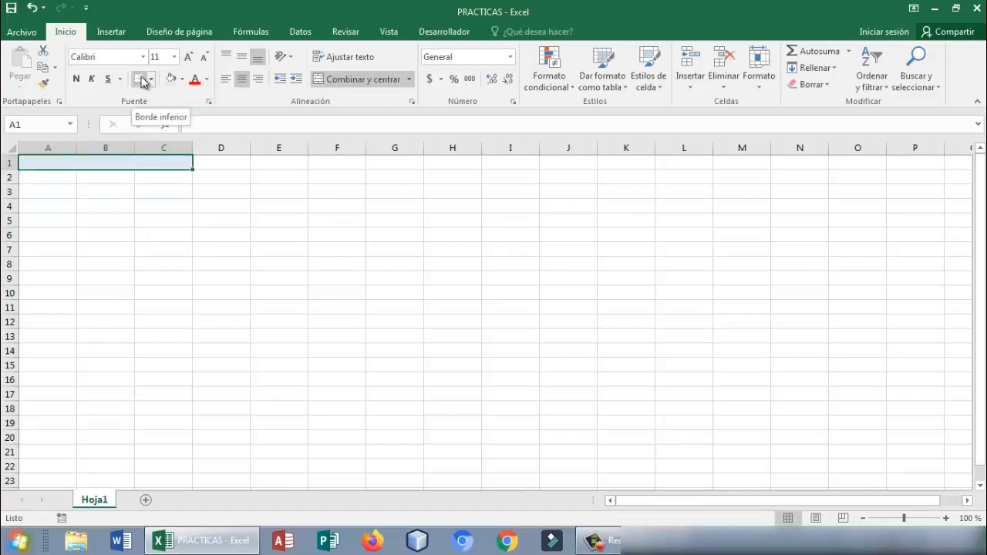
click(152, 80)
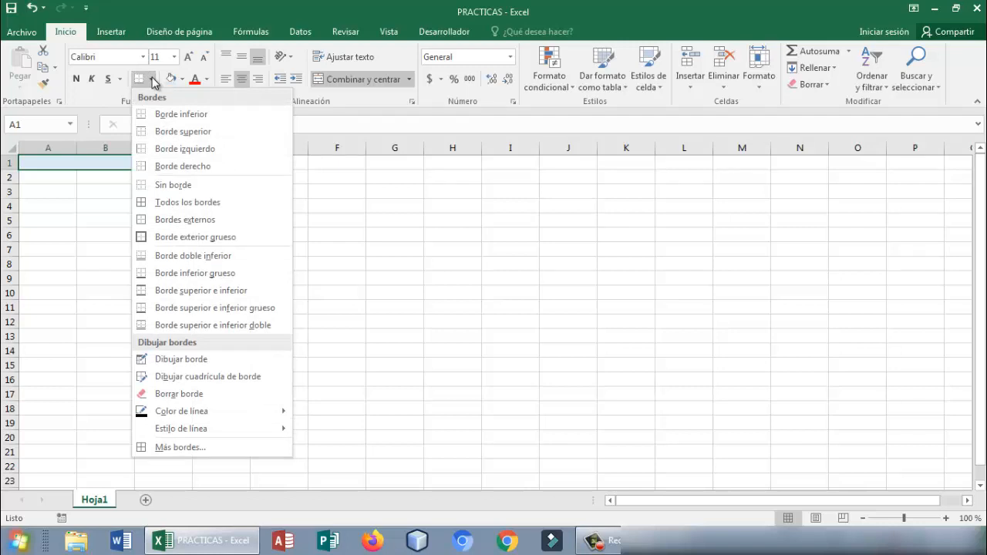
click(183, 205)
click(152, 223)
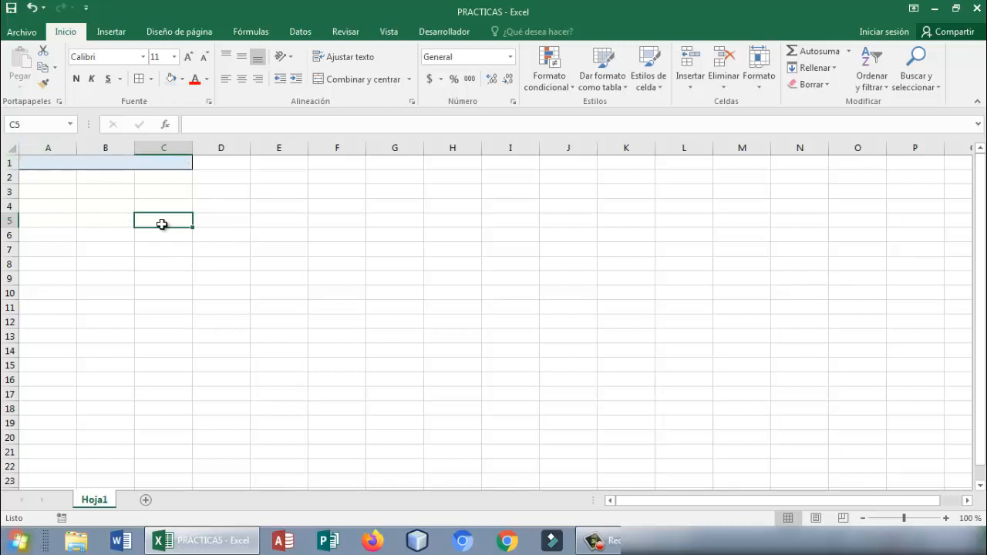
click(186, 236)
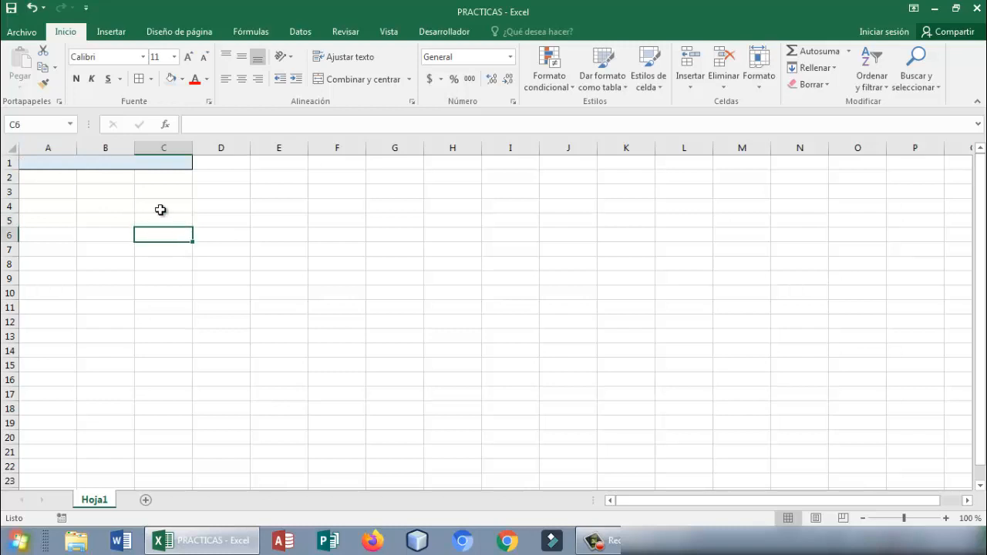
- Apply all borders to cell C5
click(170, 222)
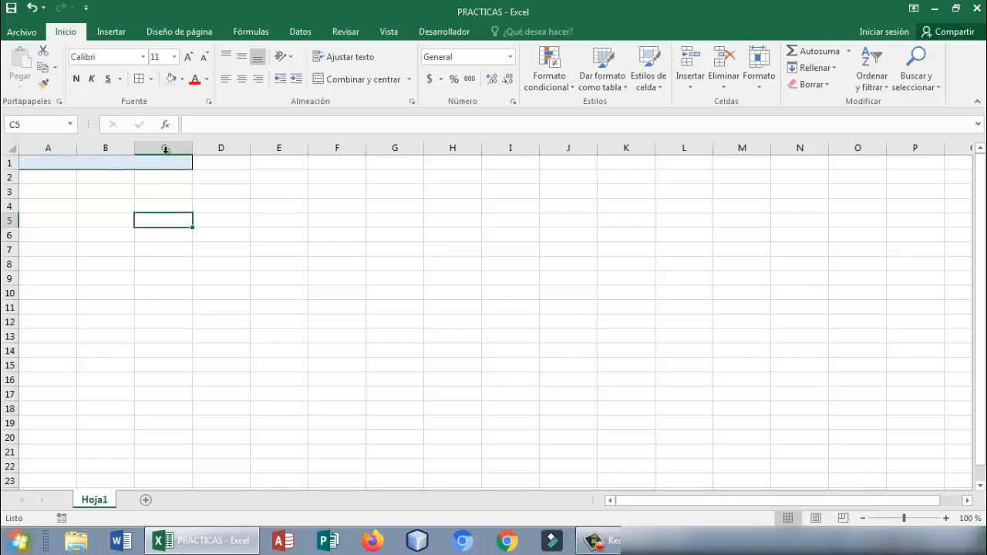
click(141, 81)
click(163, 278)
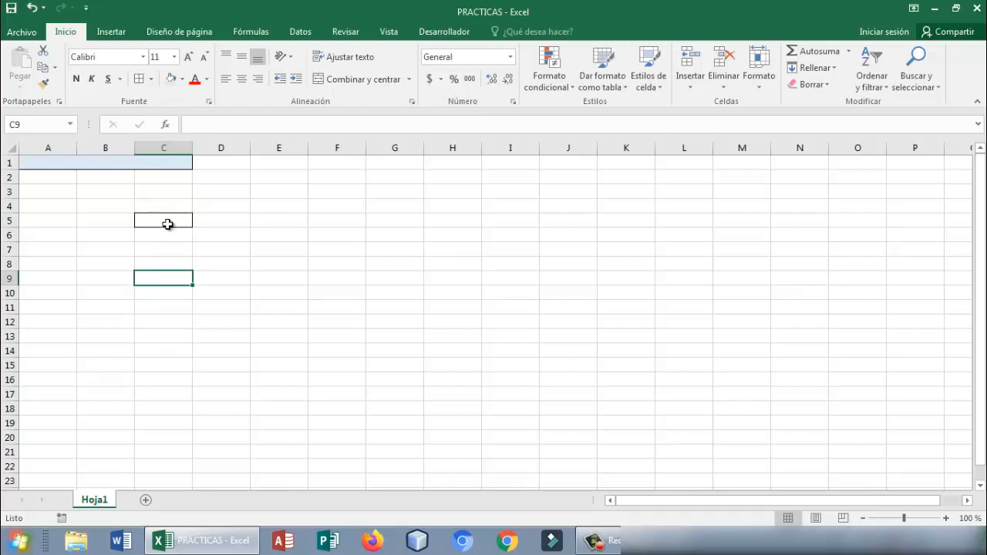
- Draw a freehand outline border around the range E9:F13 with the Draw Border tool
click(190, 232)
click(210, 234)
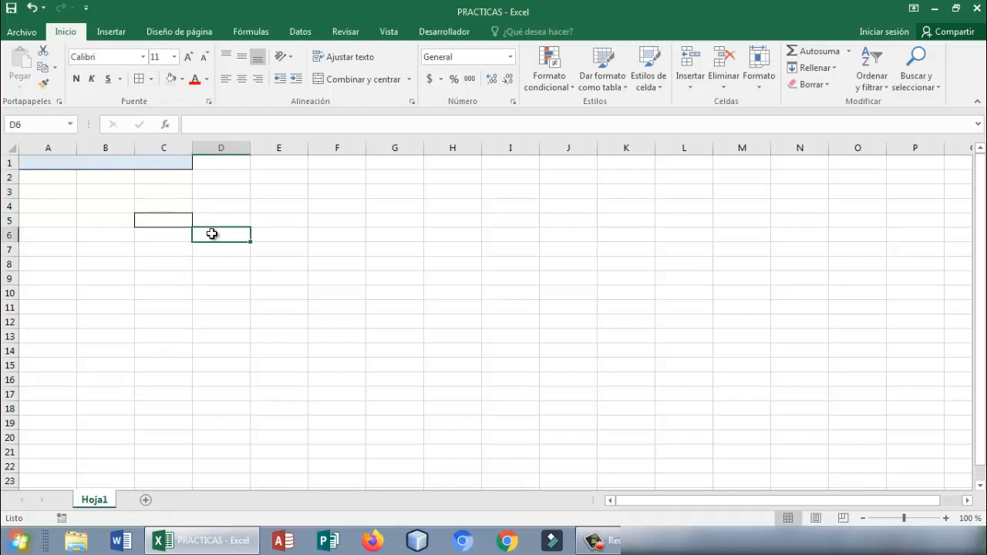
drag(255, 233, 349, 283)
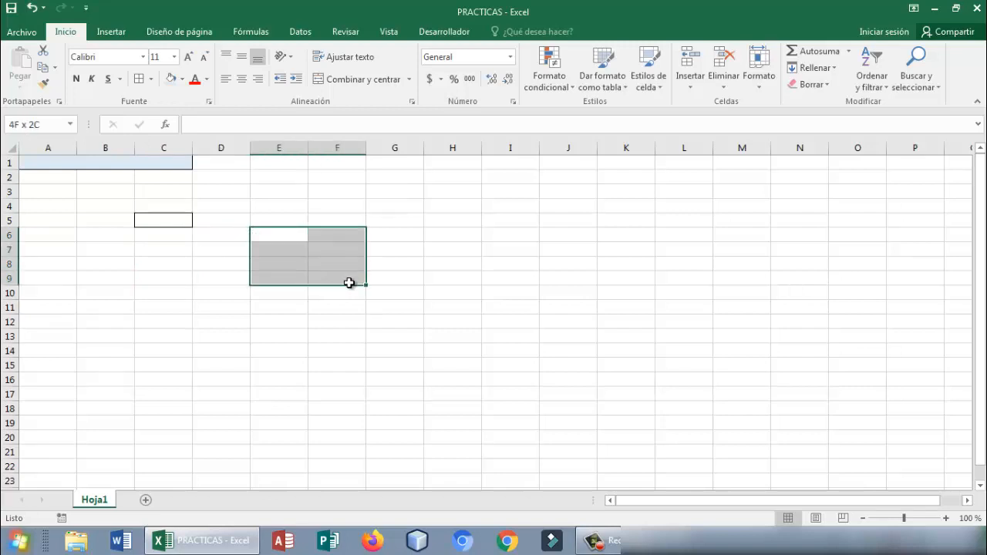
click(151, 79)
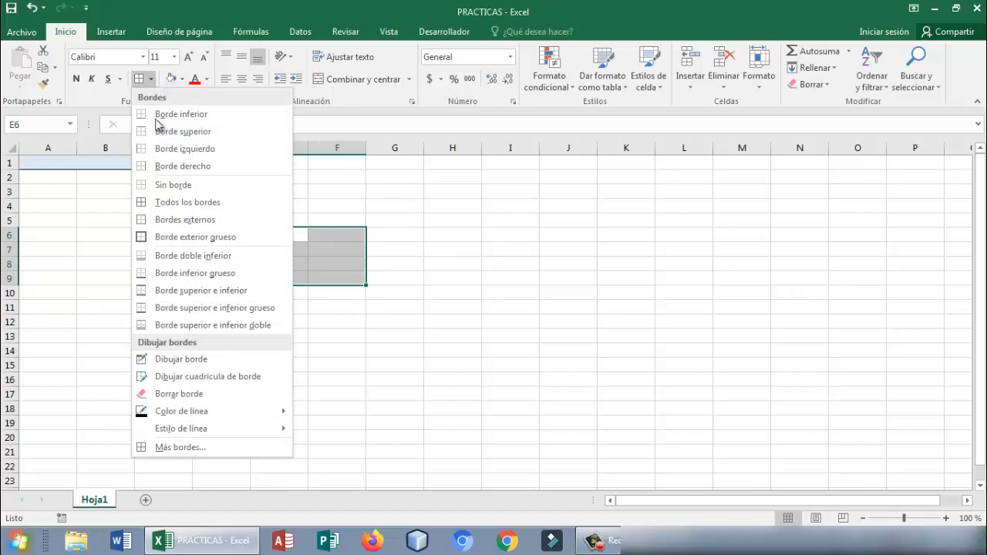
click(206, 359)
mouse_move(278, 264)
mouse_down()
mouse_move(330, 267)
mouse_move(368, 304)
mouse_move(368, 330)
mouse_move(302, 331)
mouse_up()
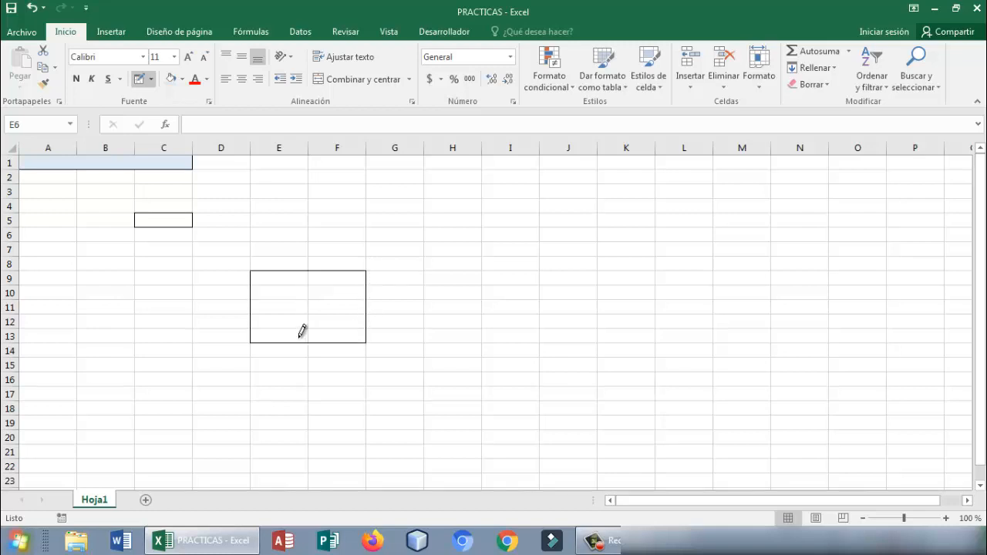
- Draw the inner vertical and horizontal border lines that divide E9:F13 into individual cells
drag(310, 271, 312, 331)
drag(265, 279, 329, 285)
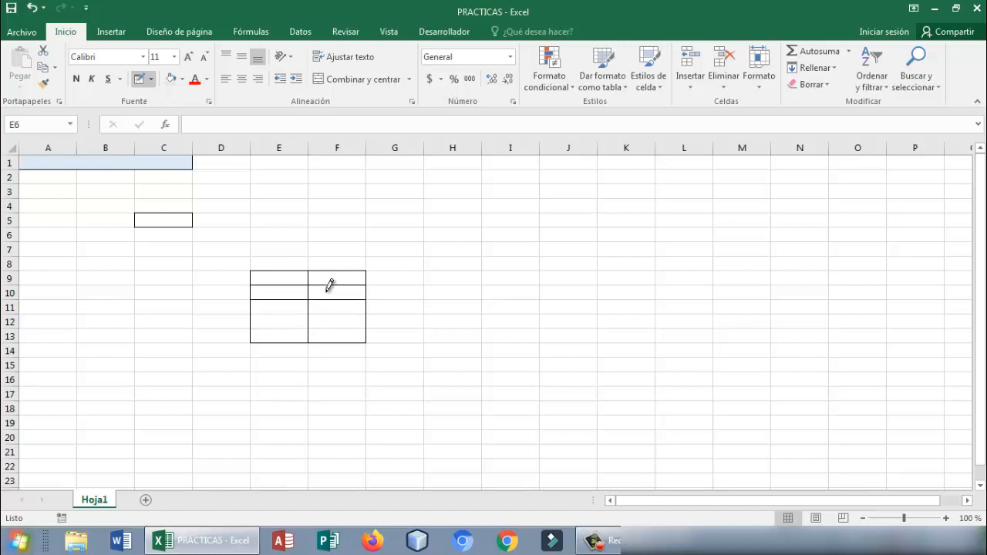
click(339, 314)
drag(301, 325, 318, 329)
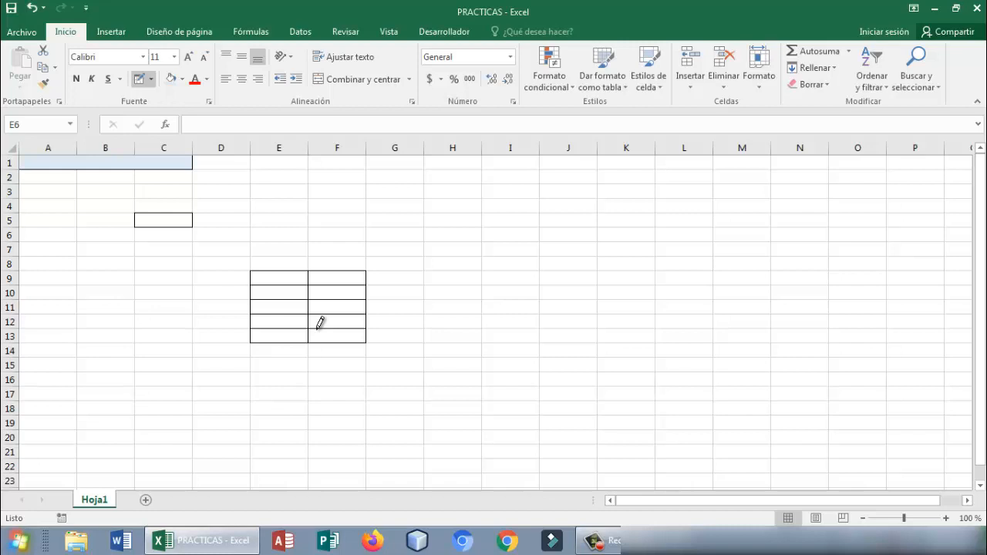
click(154, 79)
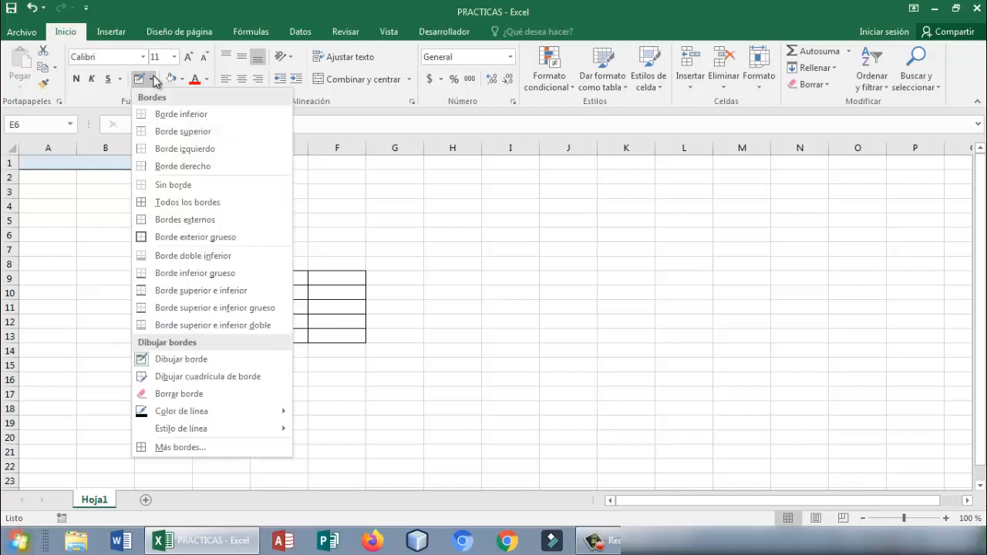
click(237, 449)
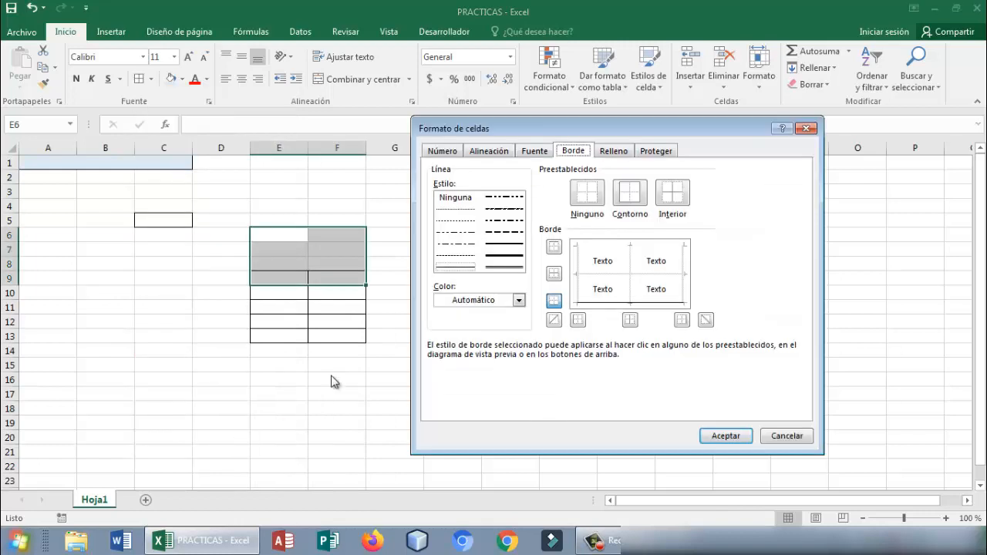
click(807, 128)
click(495, 284)
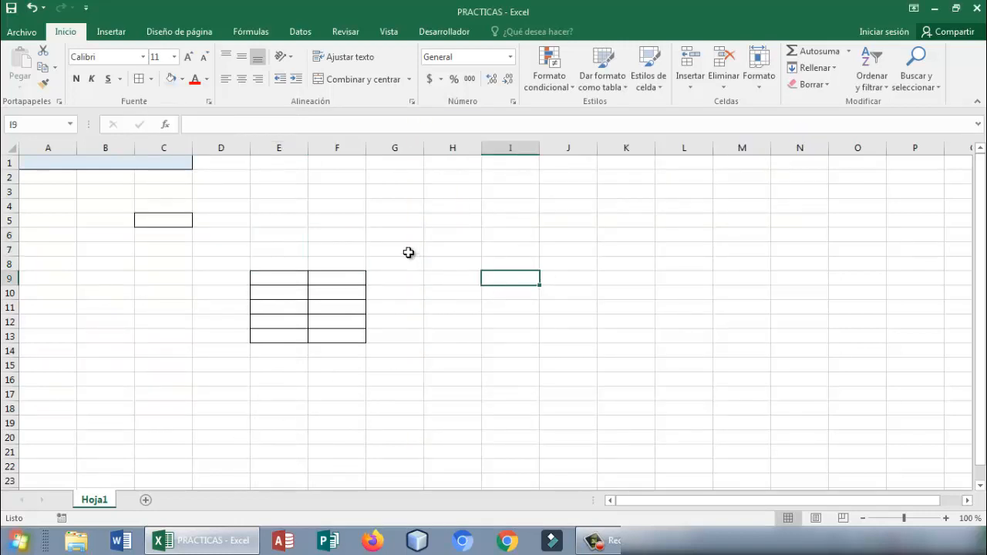
- Choose a double line style in light blue in the detailed border settings for the range H10:I15
drag(410, 252, 535, 366)
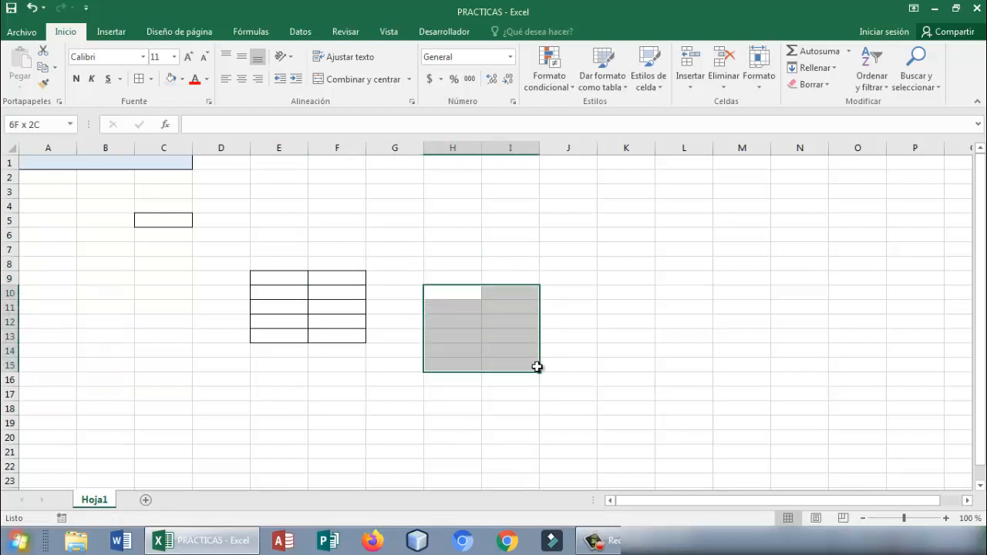
click(151, 79)
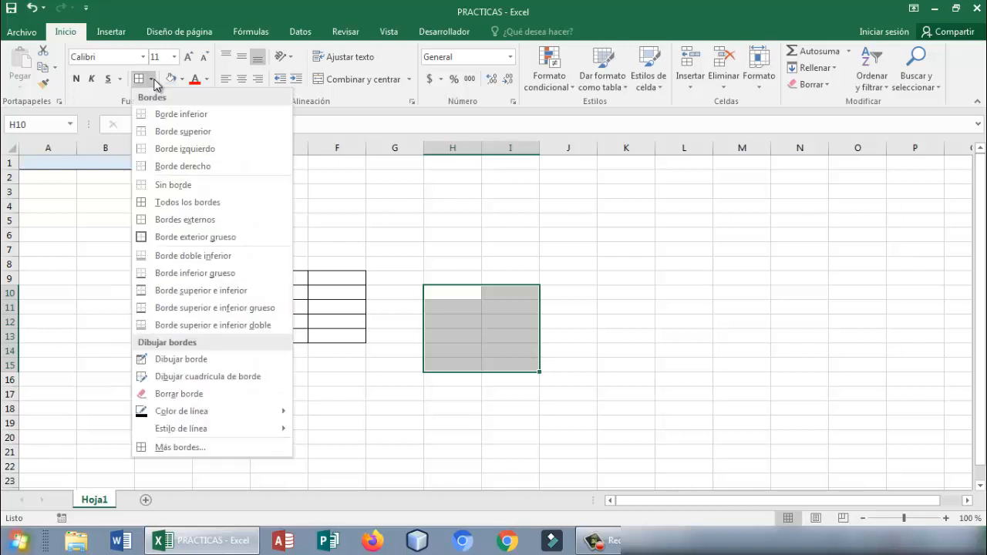
click(202, 449)
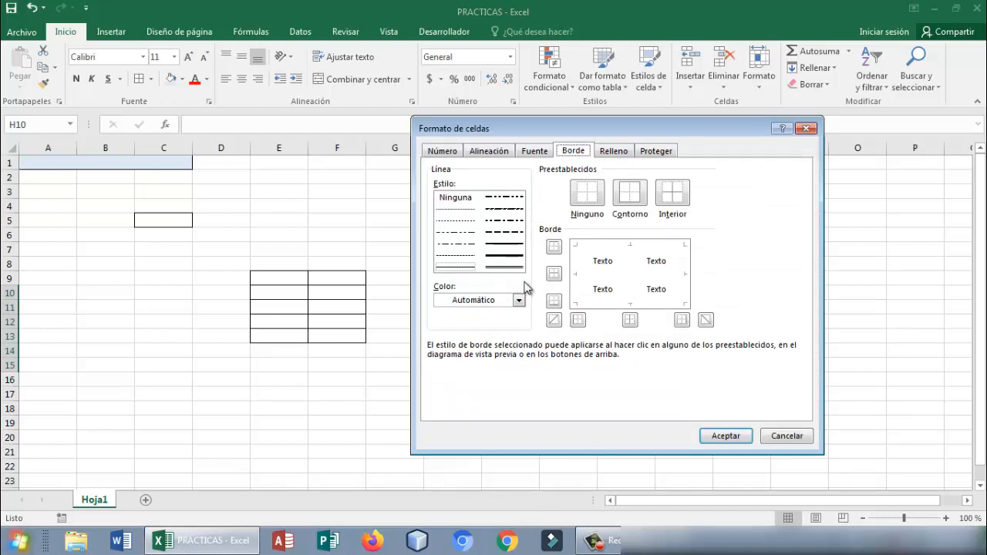
click(497, 266)
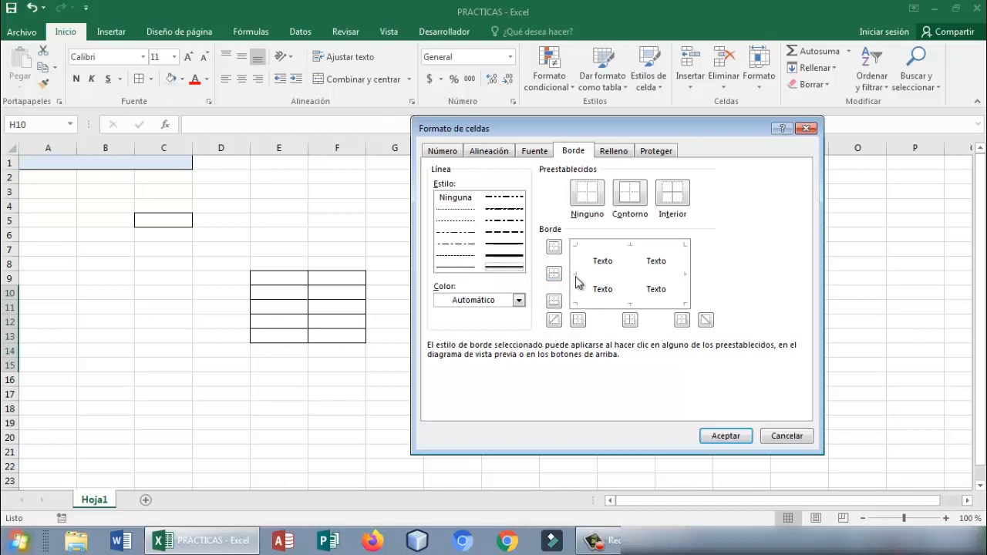
click(520, 303)
click(517, 429)
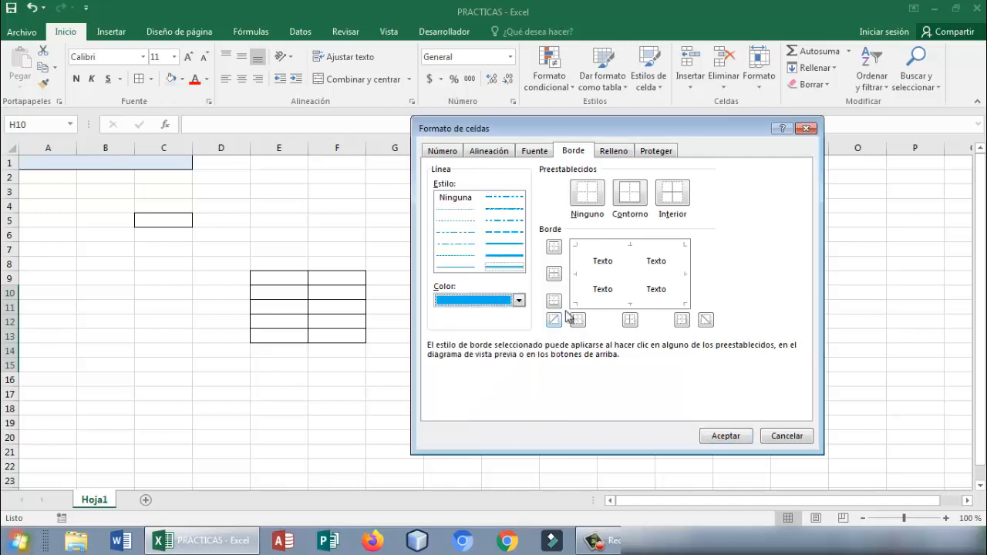
click(506, 268)
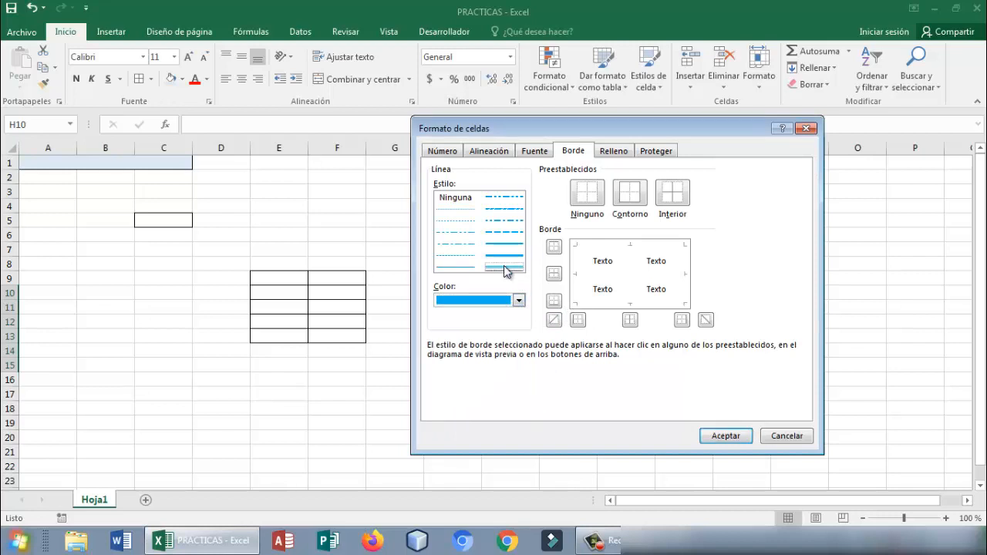
- Apply the double light blue line to all four outer edges of H10:I15
click(577, 275)
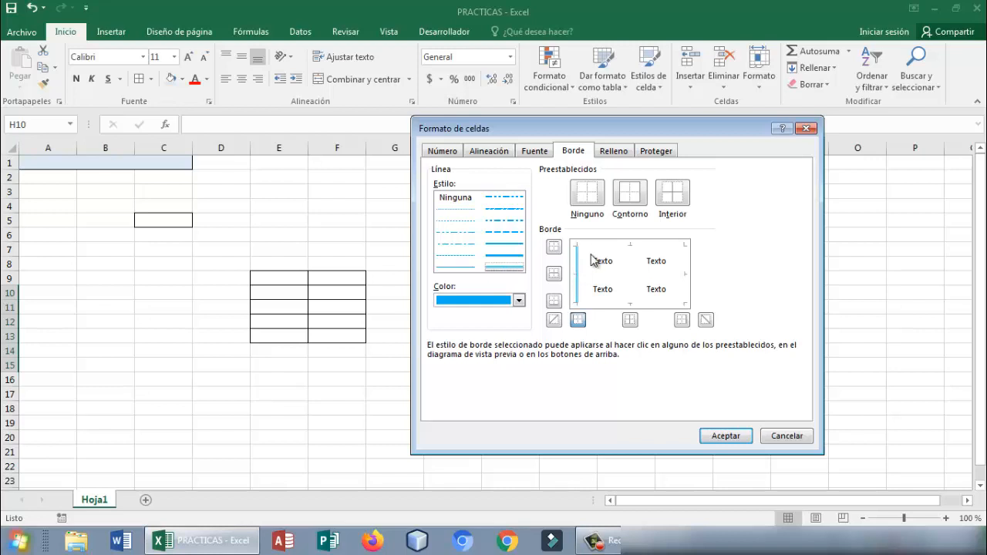
click(599, 250)
click(684, 284)
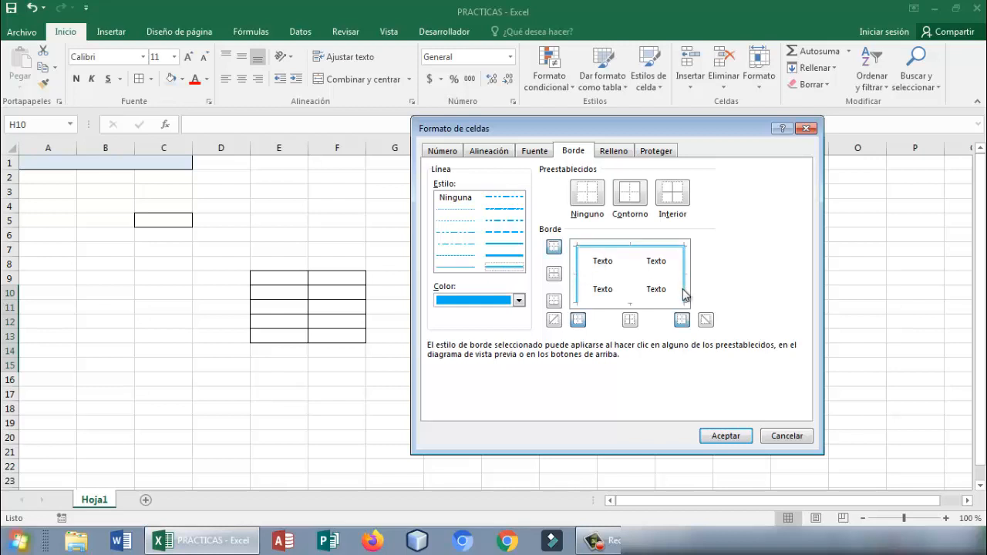
click(683, 305)
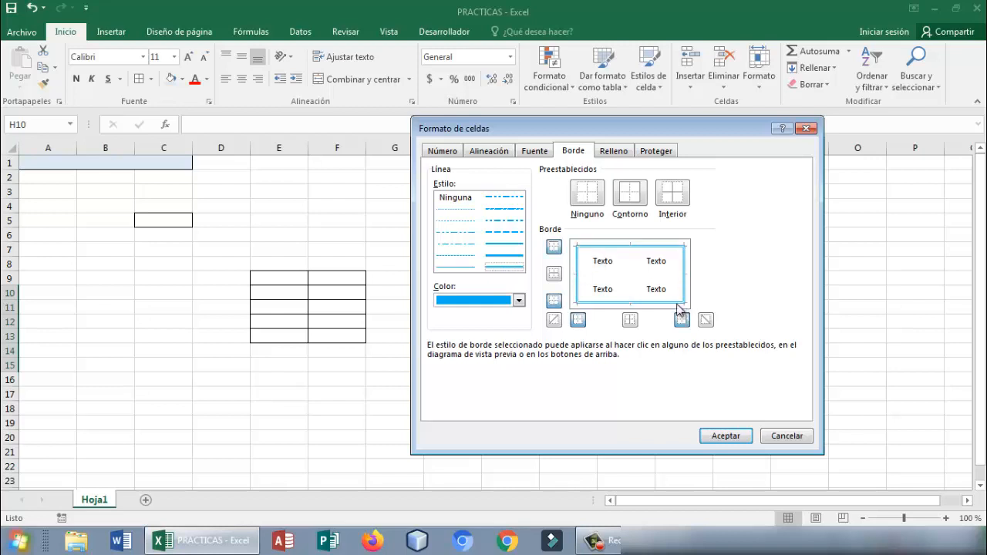
click(725, 435)
click(682, 412)
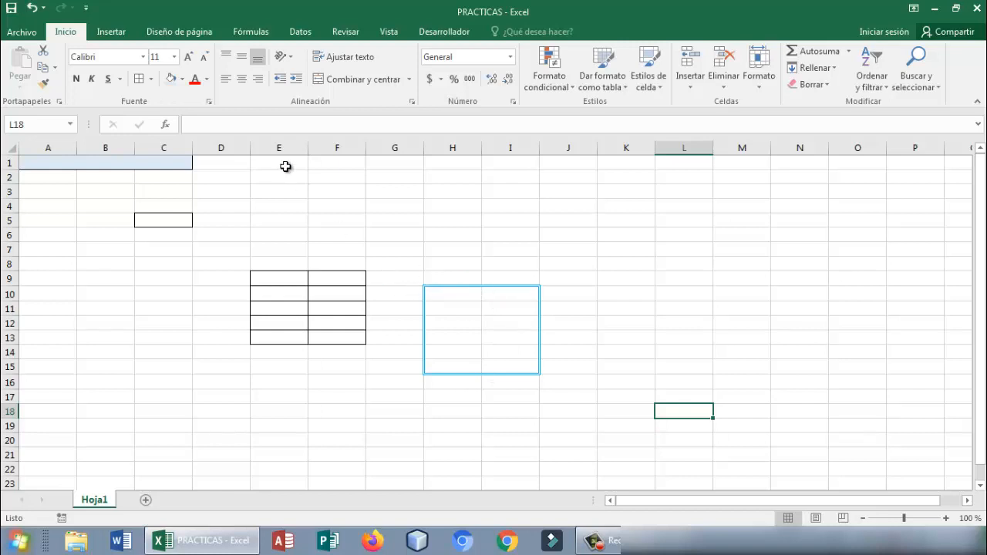
- Add inner horizontal and vertical borders to H10:I15 with the same double light blue line
click(435, 296)
drag(436, 296, 509, 367)
click(150, 78)
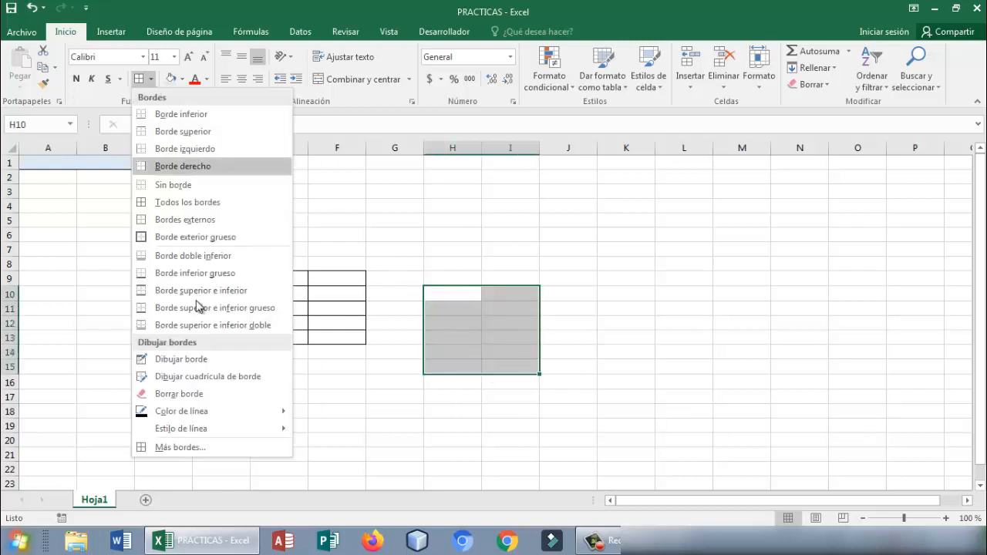
click(202, 450)
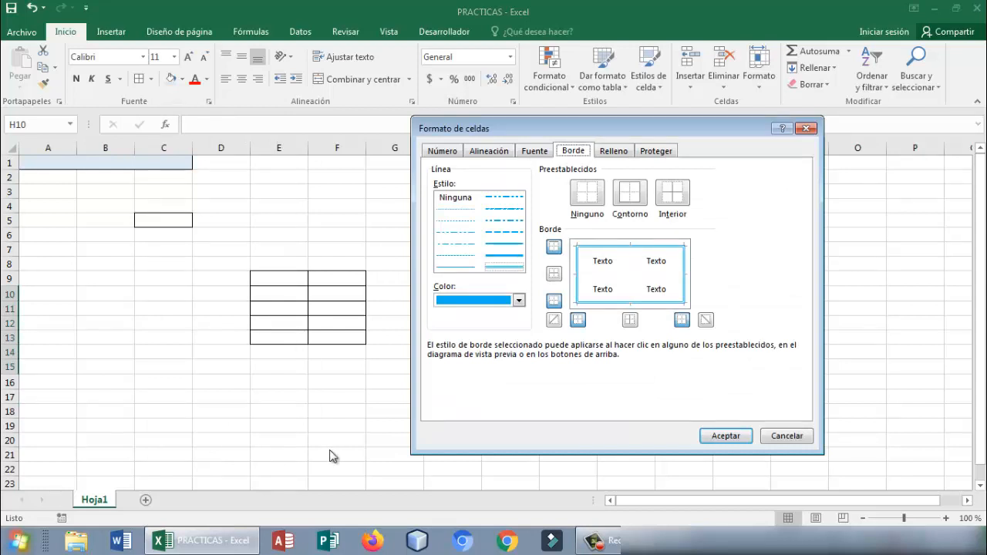
click(598, 276)
click(630, 275)
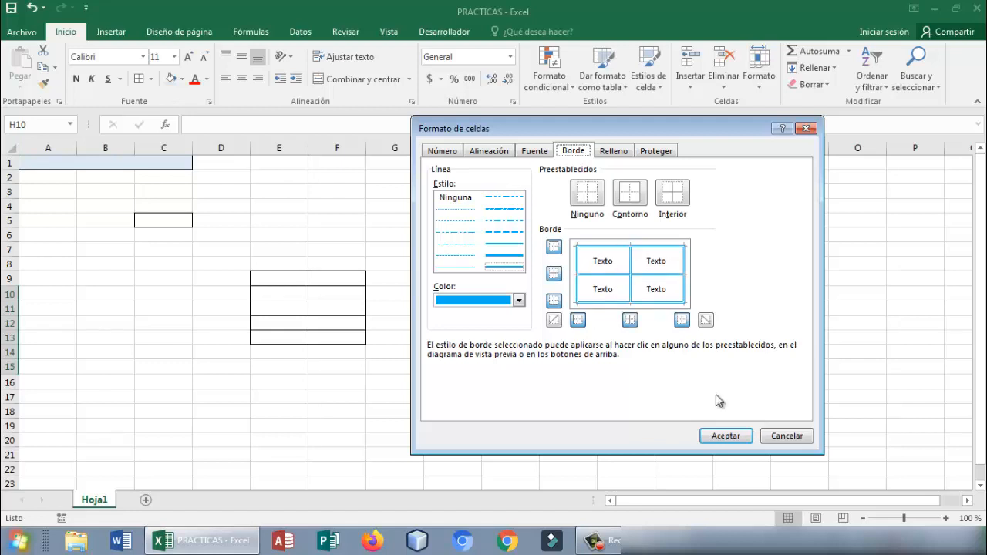
click(741, 436)
click(592, 359)
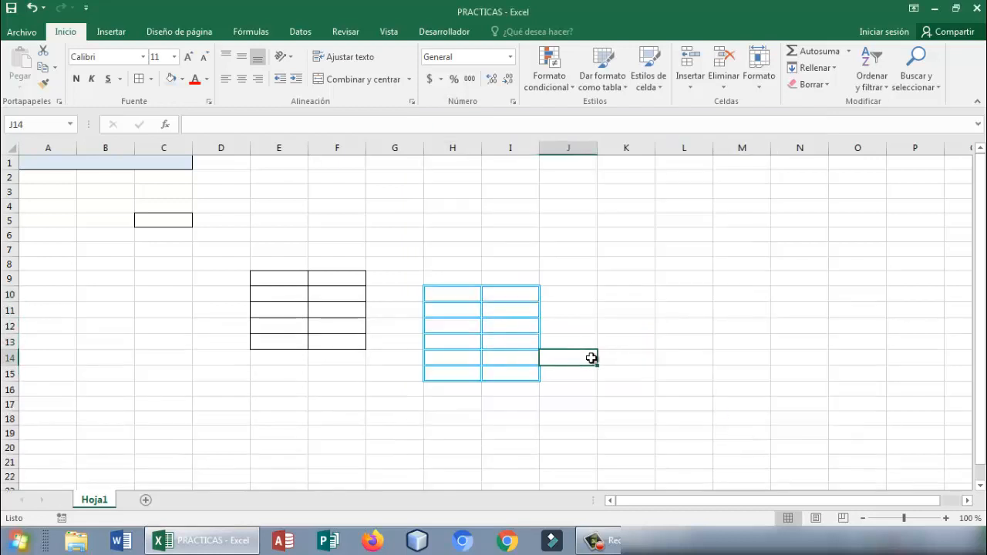
click(459, 306)
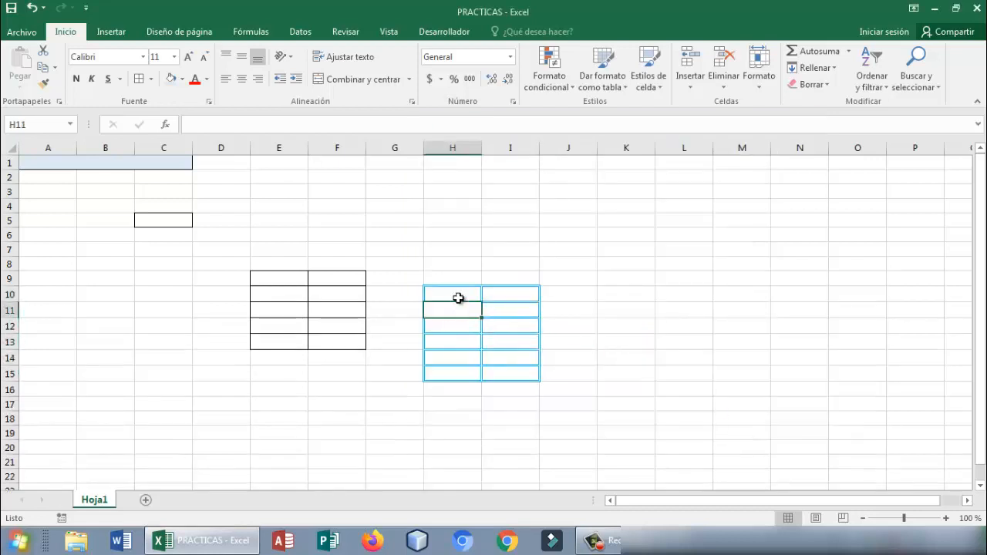
click(458, 298)
click(460, 314)
click(461, 325)
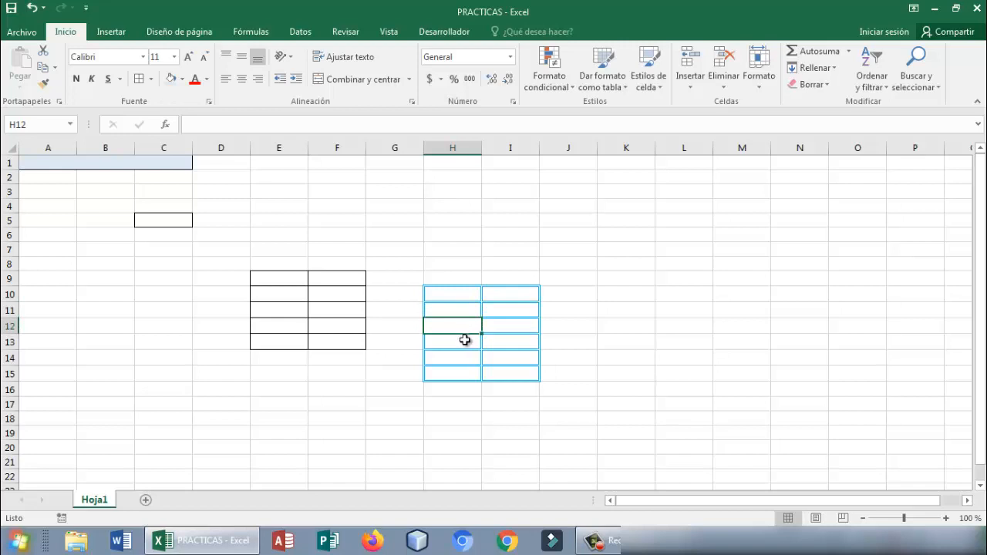
click(465, 340)
click(465, 355)
click(468, 372)
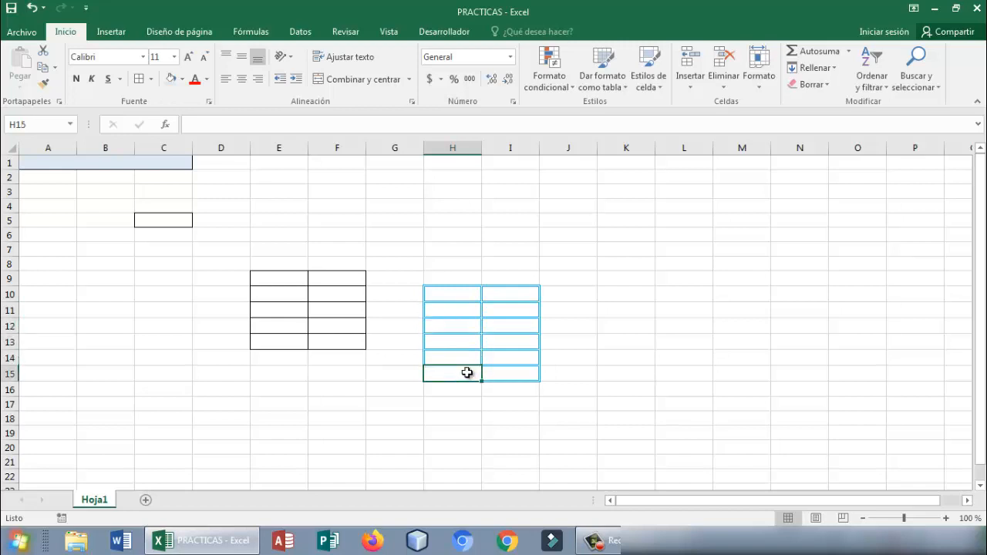
click(503, 370)
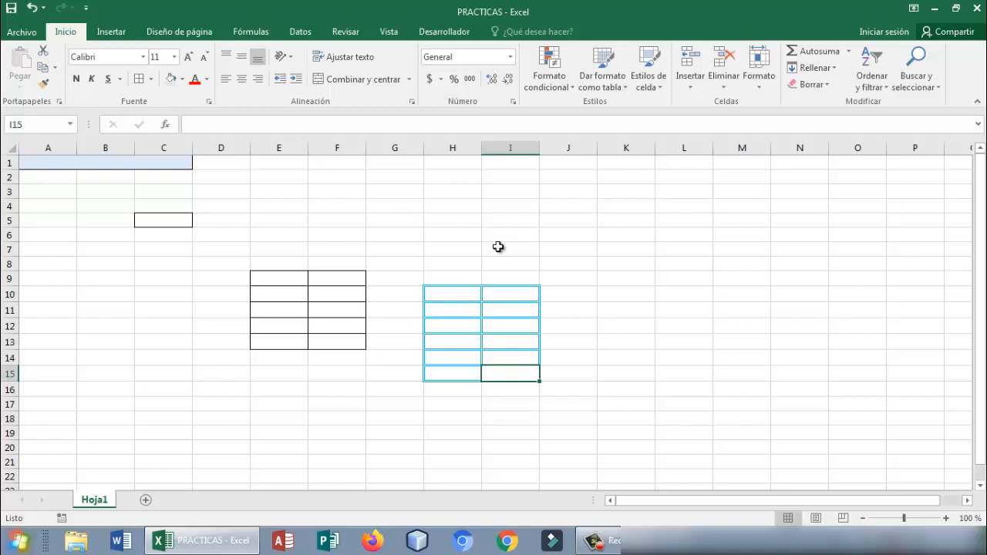
click(459, 295)
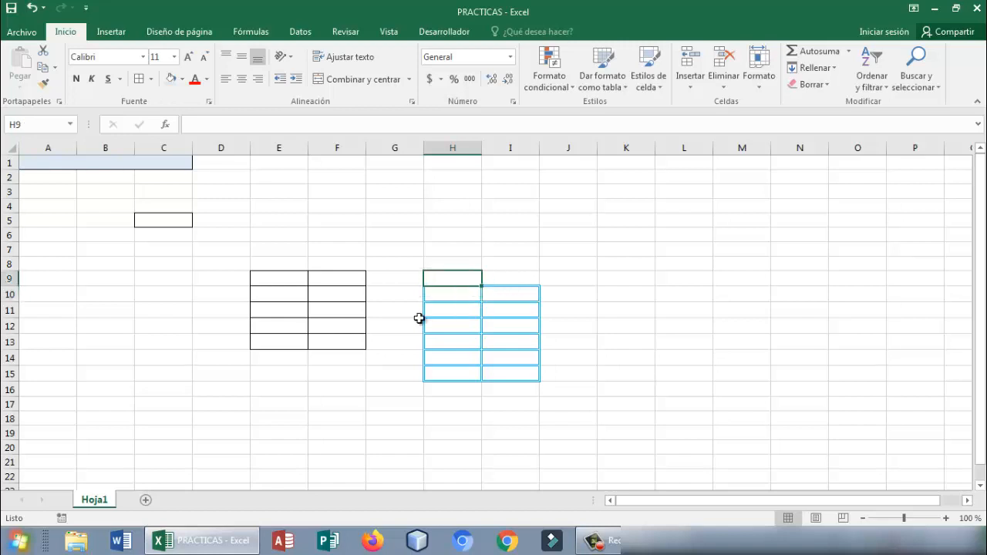
click(408, 341)
click(363, 376)
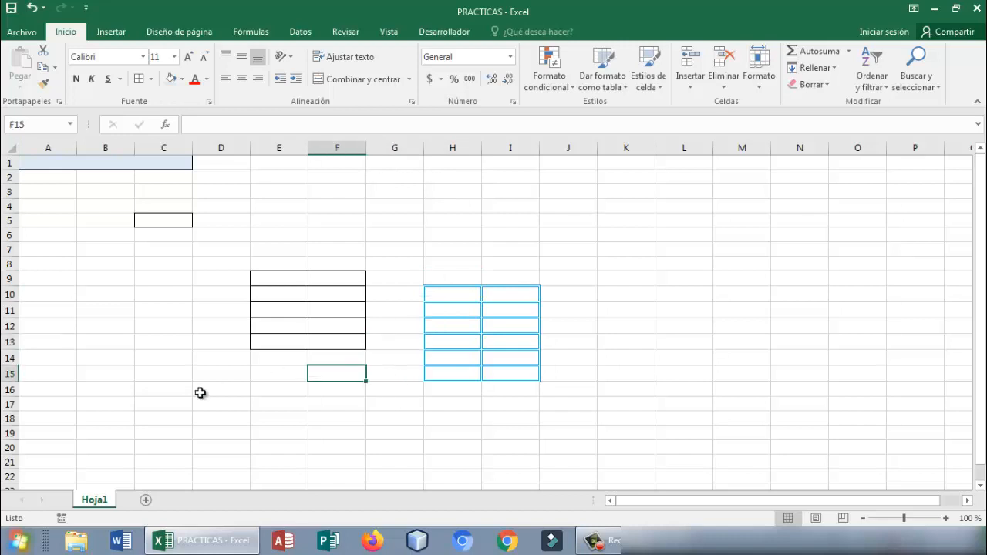
click(316, 280)
- Enter 100 in cell E5 and edit it by hand to read $100.00
click(261, 217)
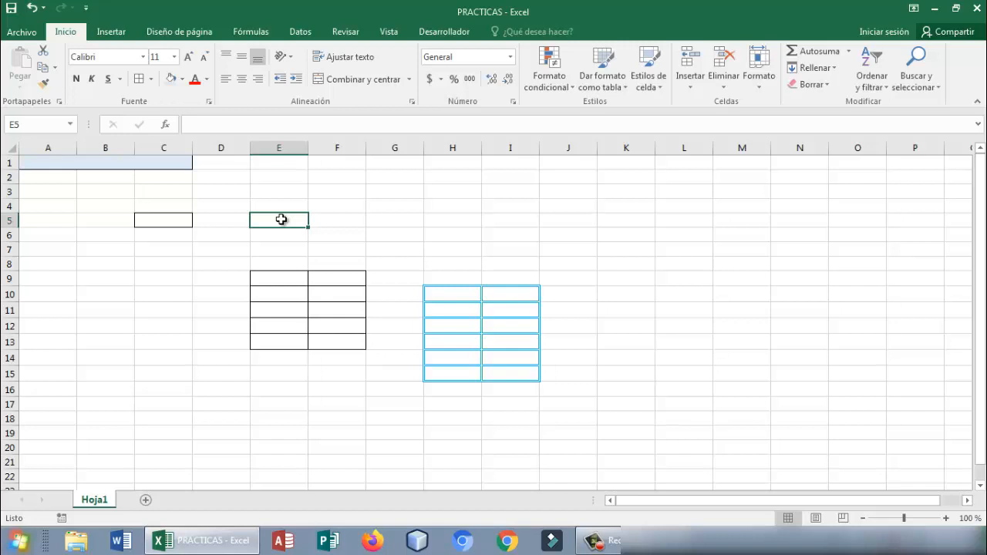
text(100)
key(Tab)
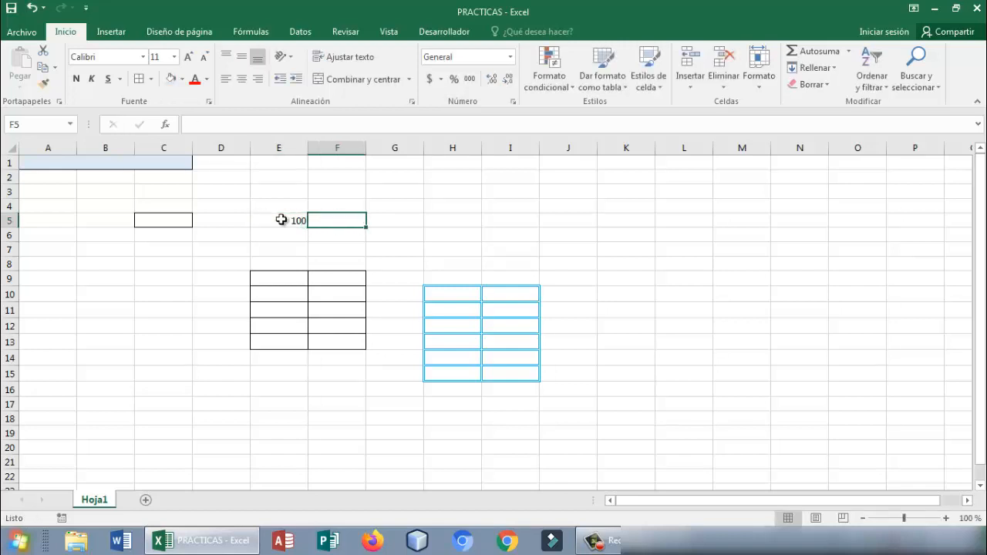
double_click(296, 222)
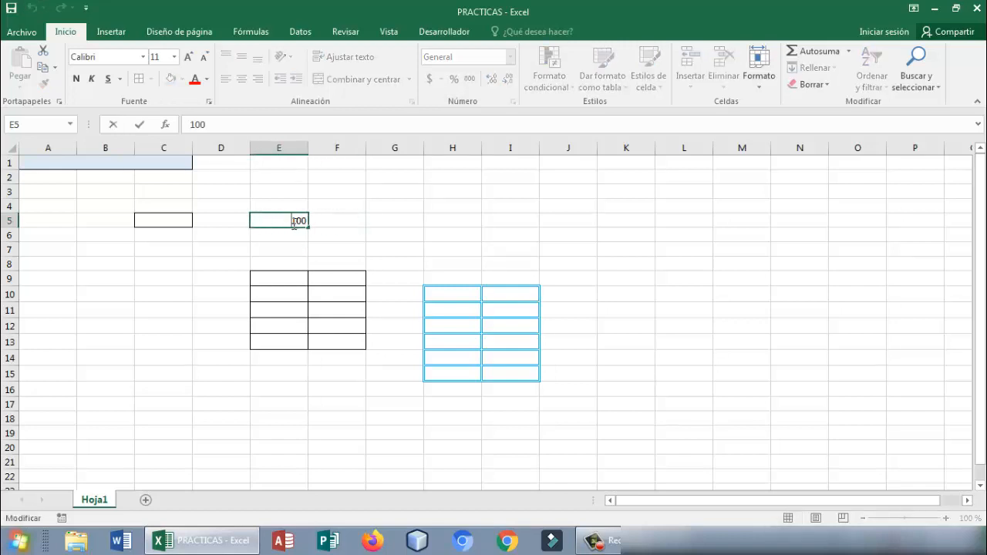
text($)
key(End)
text(.00)
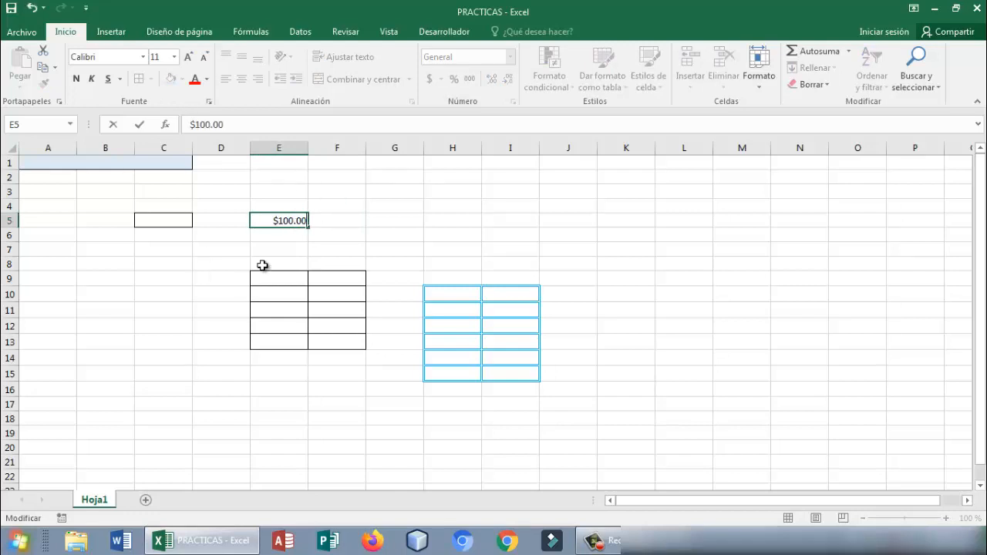
- Clear the manually written amount from cell E5 and keep that cell selected
key(BackSpace)
key(BackSpace)
key(BackSpace)
key(BackSpace)
key(BackSpace)
key(BackSpace)
key(BackSpace)
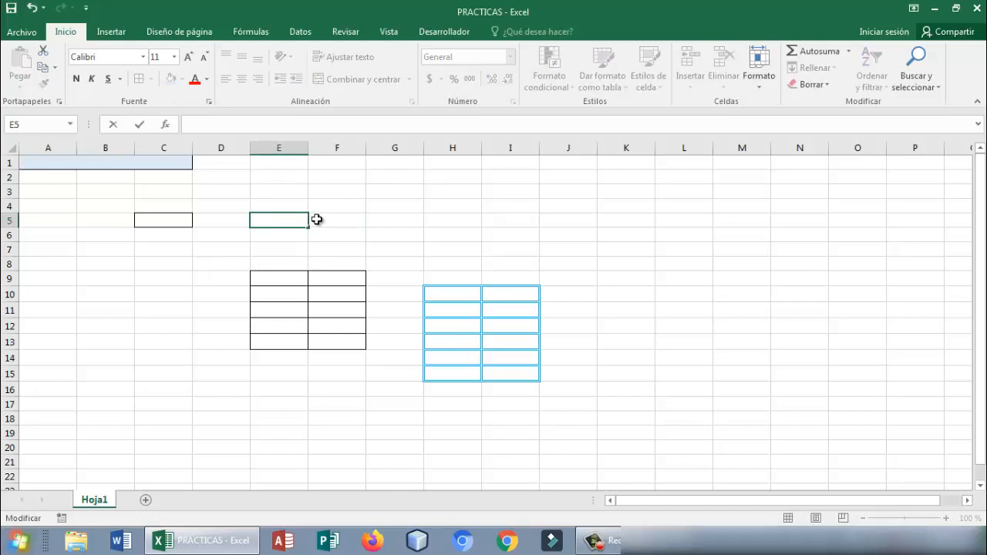
click(319, 219)
click(294, 217)
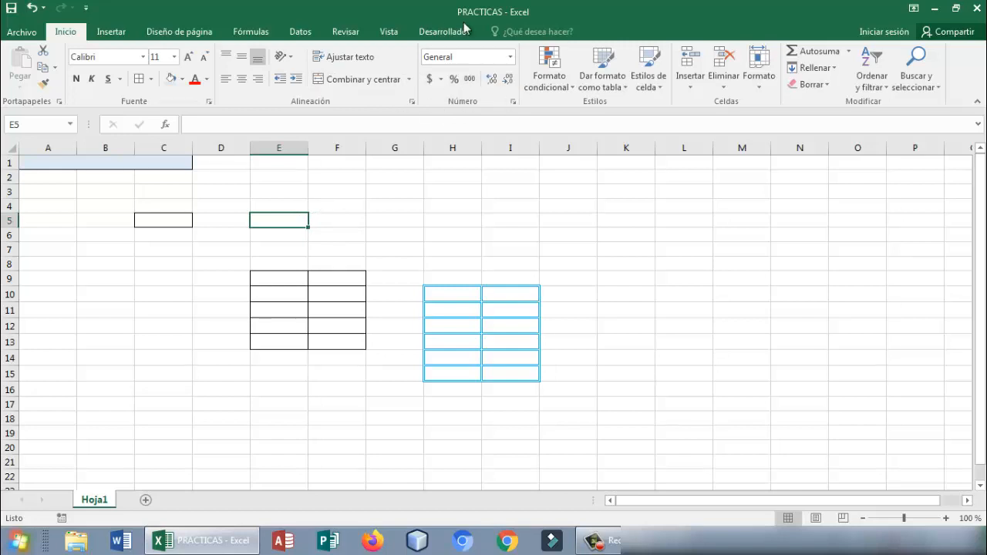
- Apply the $ Español (México) accounting format to cell E5 and enter 100 in it
click(441, 79)
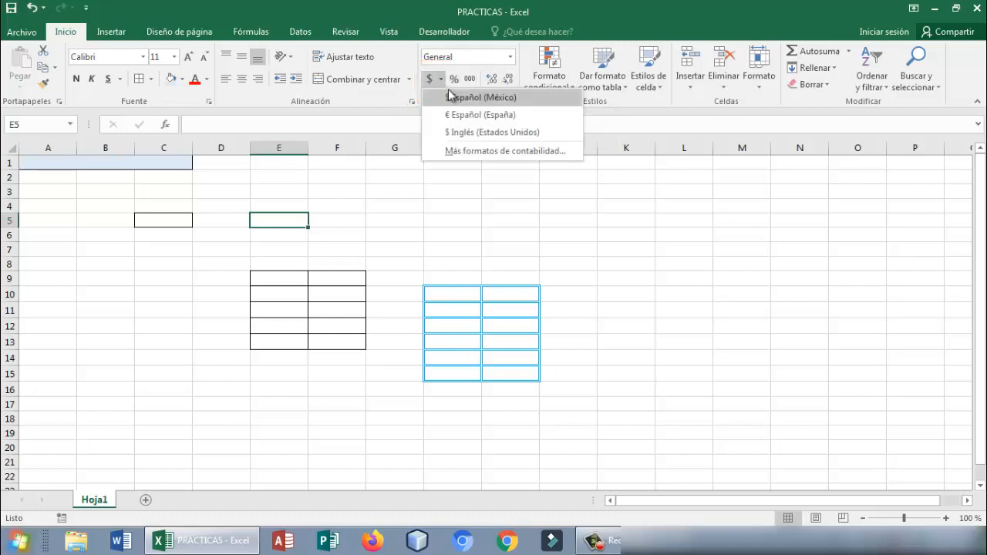
click(454, 97)
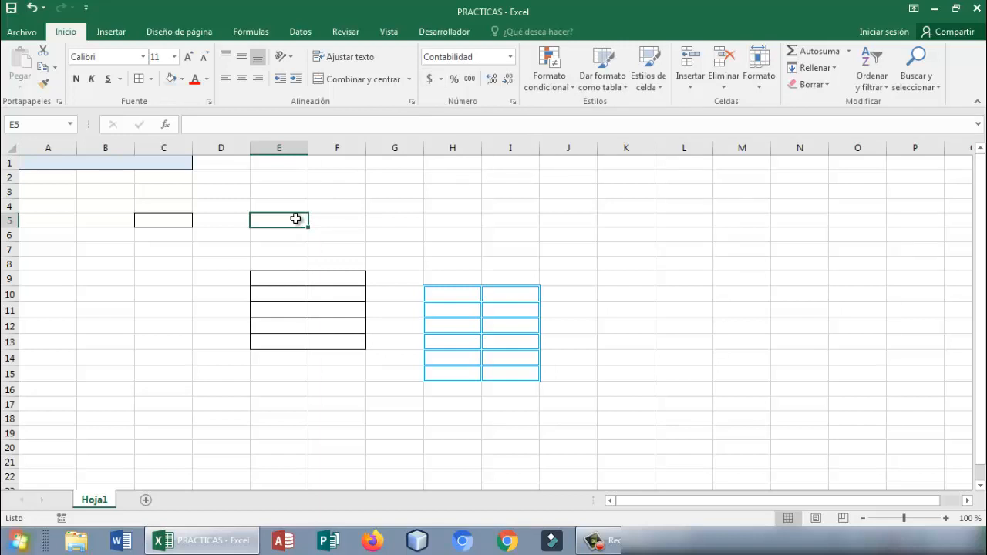
text(100)
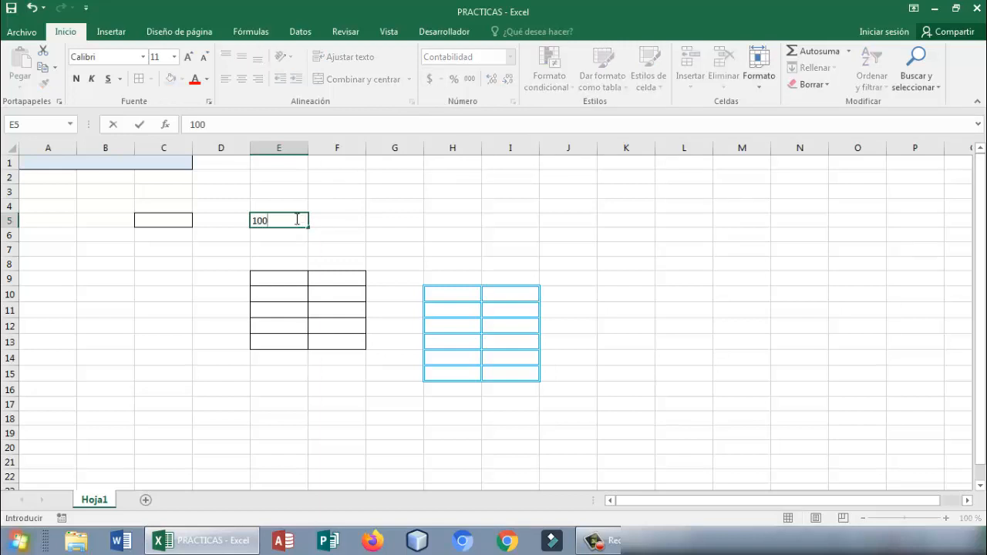
key(Return)
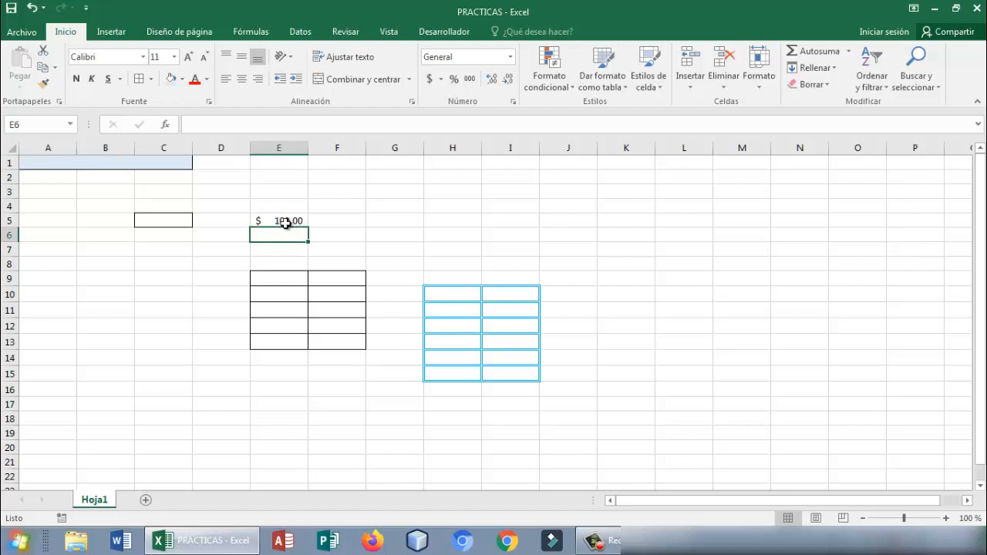
- Enter 100 in cell E6 under the General format, and clear the cell again
double_click(298, 236)
text(100)
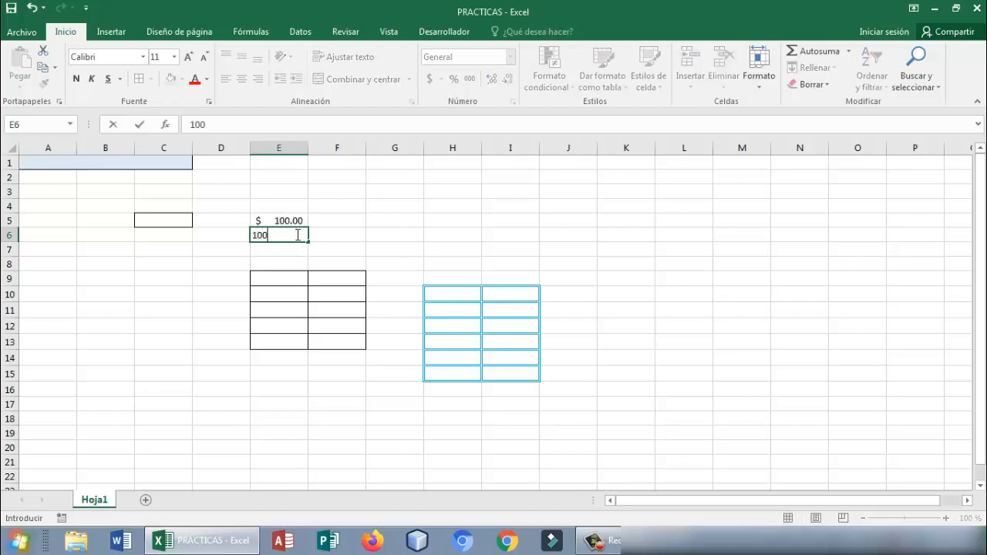
key(Return)
click(304, 235)
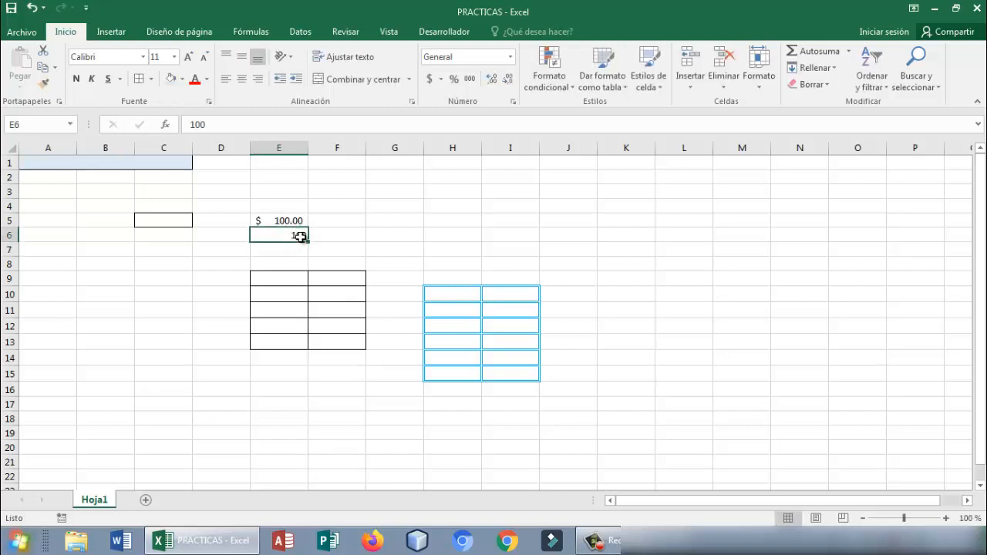
key(Delete)
- Apply the default accounting number format to cell E6 and enter 100 in it
click(431, 80)
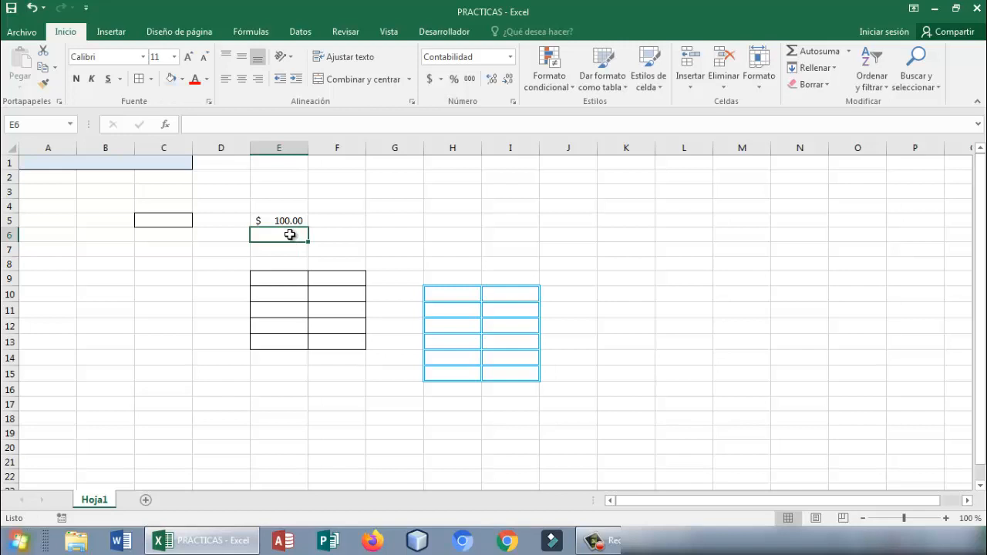
text(100)
key(Return)
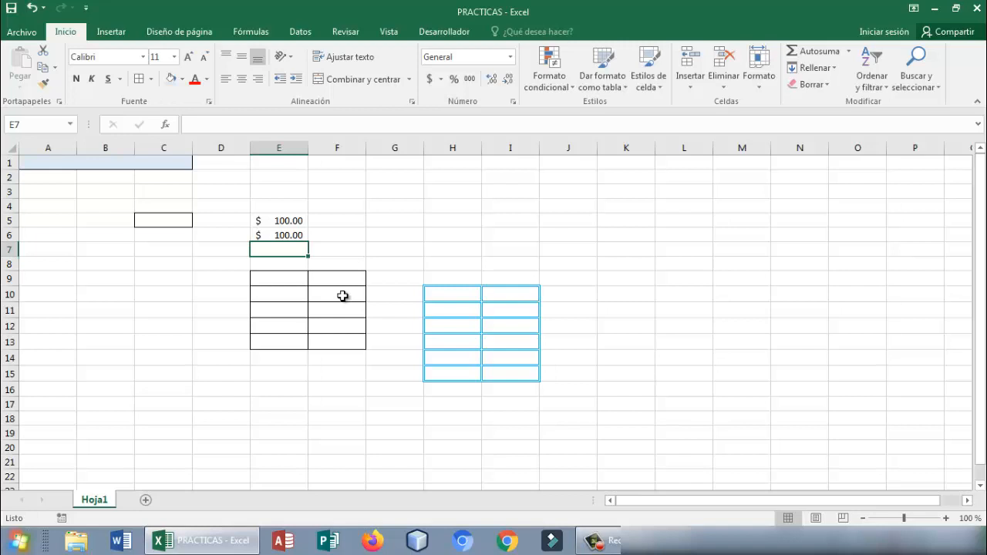
click(511, 57)
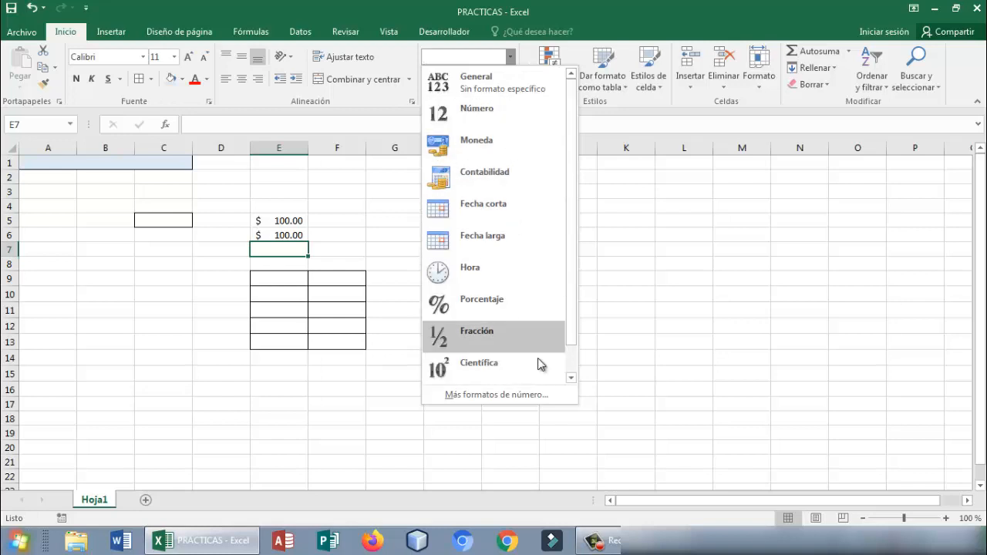
click(672, 293)
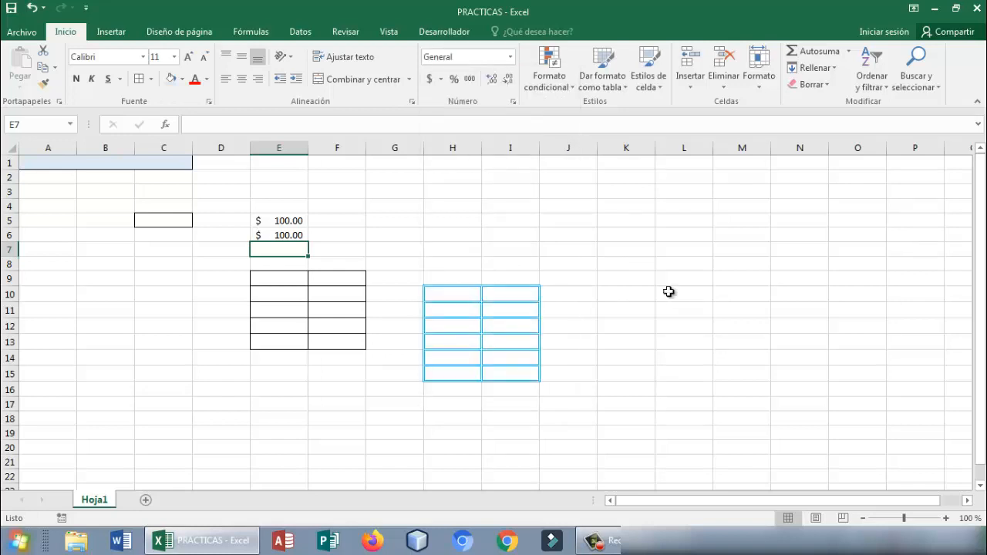
- Enter the date 03/01/2020 in cell H3
click(437, 193)
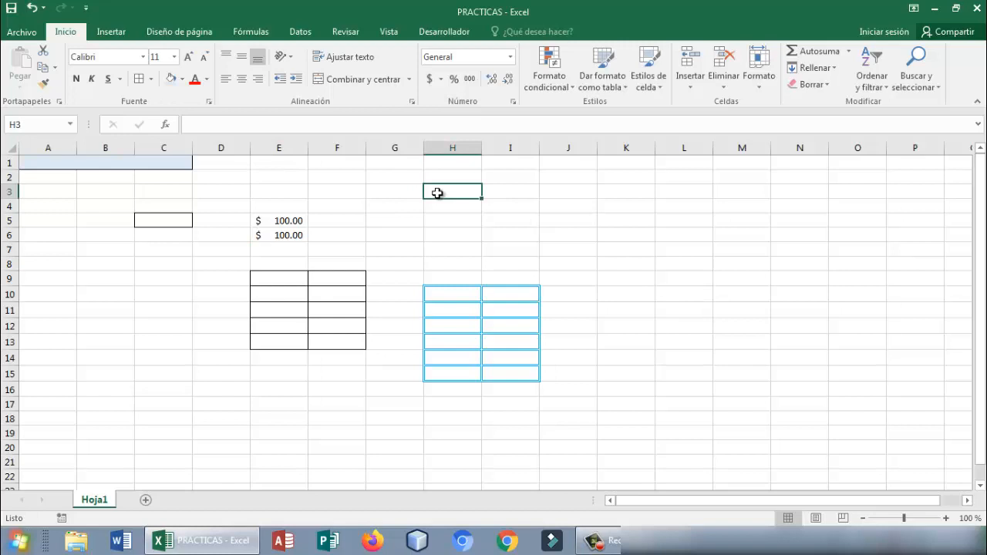
text(03/)
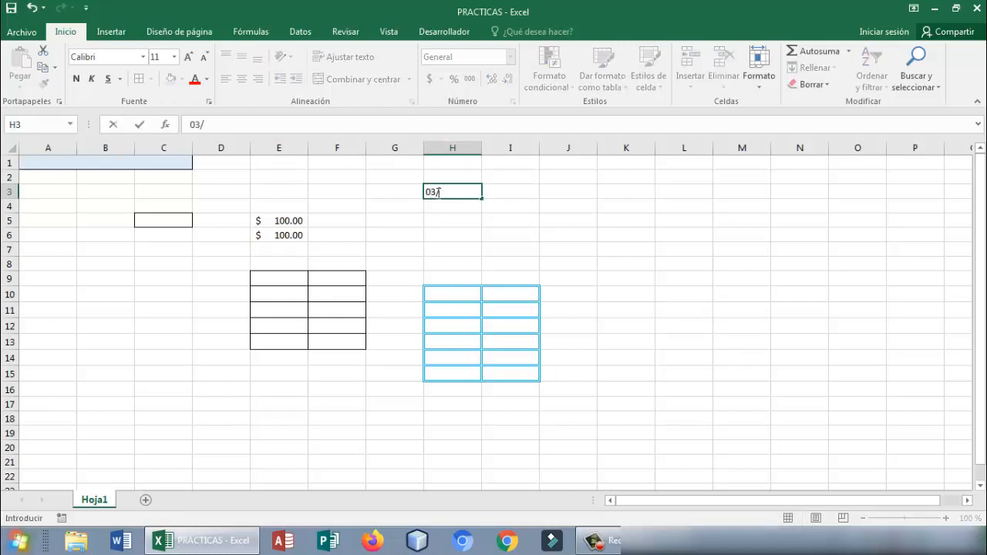
text(01/2020)
key(Return)
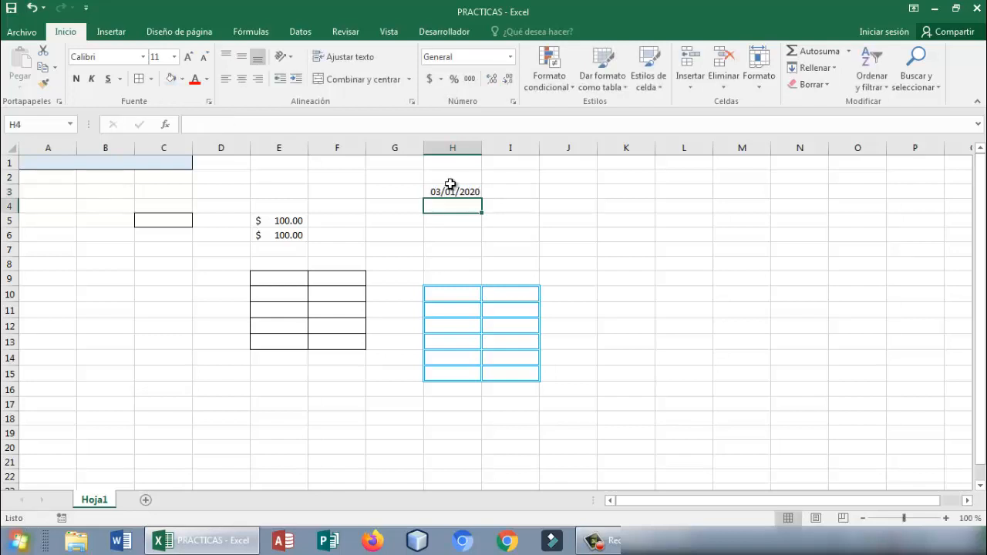
- Check the number format assigned to the date in H3 and compare it with the empty cells nearby
click(451, 179)
click(452, 190)
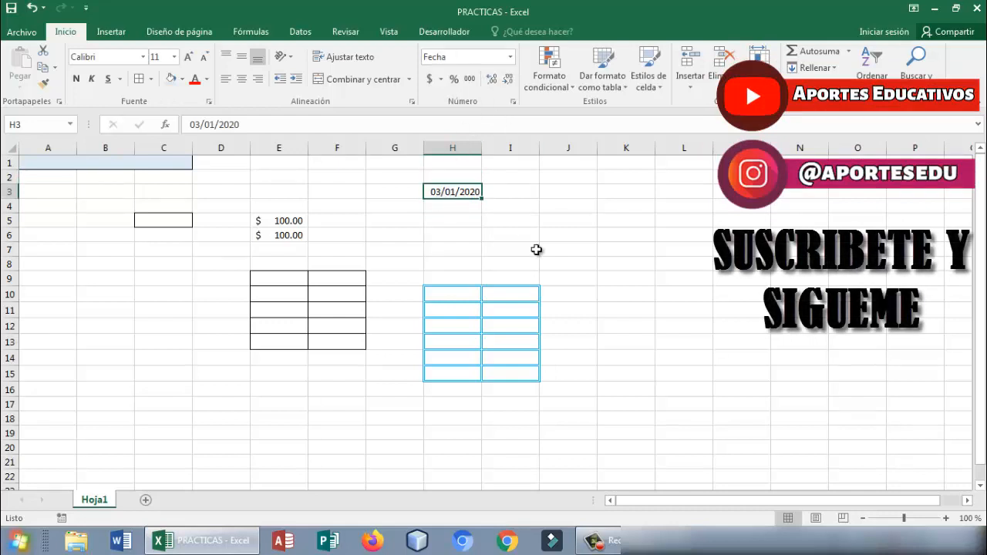
click(536, 249)
click(459, 222)
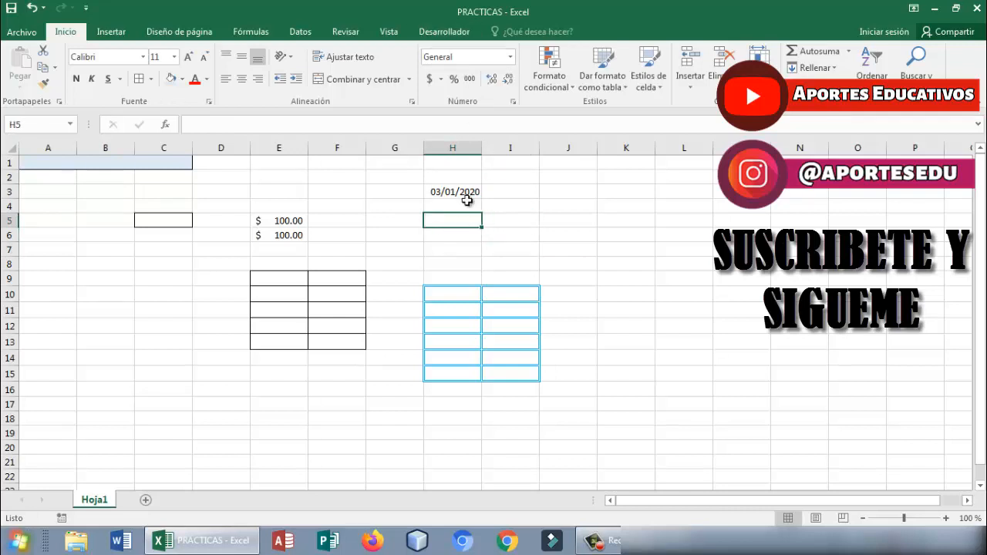
click(463, 191)
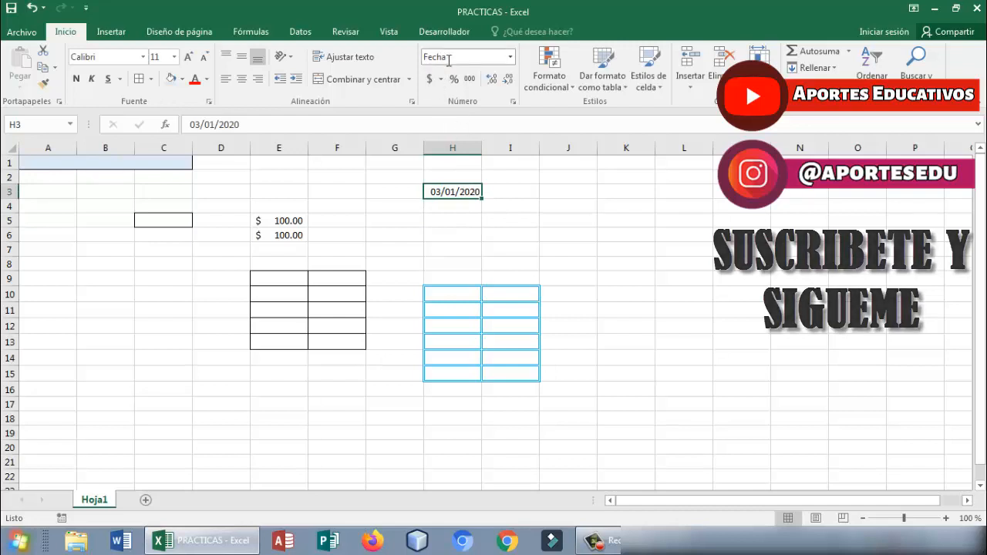
click(429, 233)
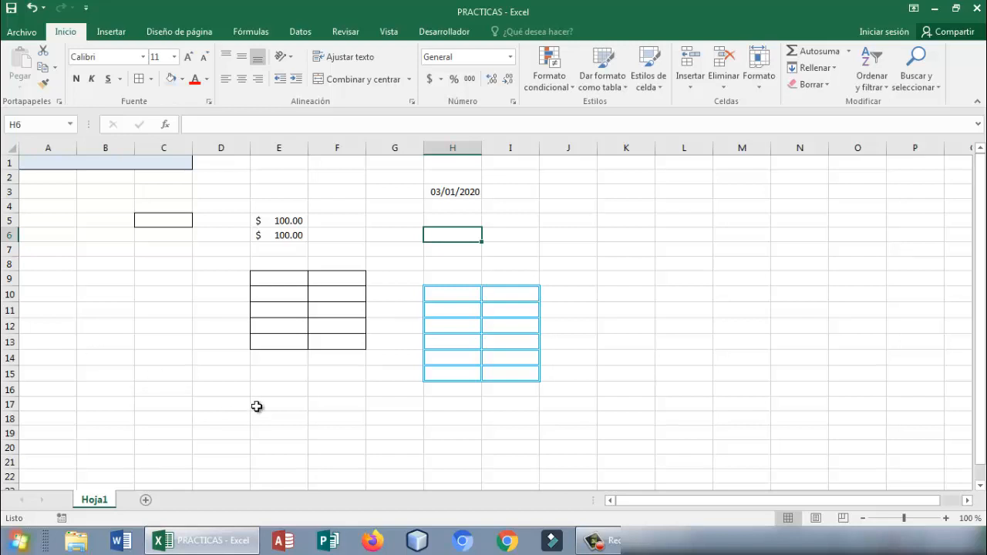
- Enter the numbers 1 through 7 one by one down cells L1 to L7
click(673, 182)
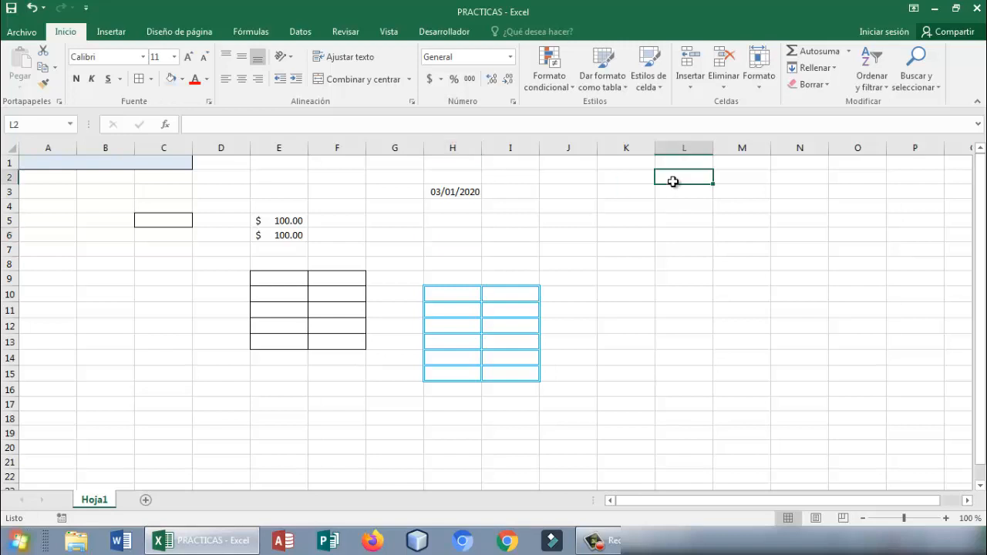
key(Up)
text(1)
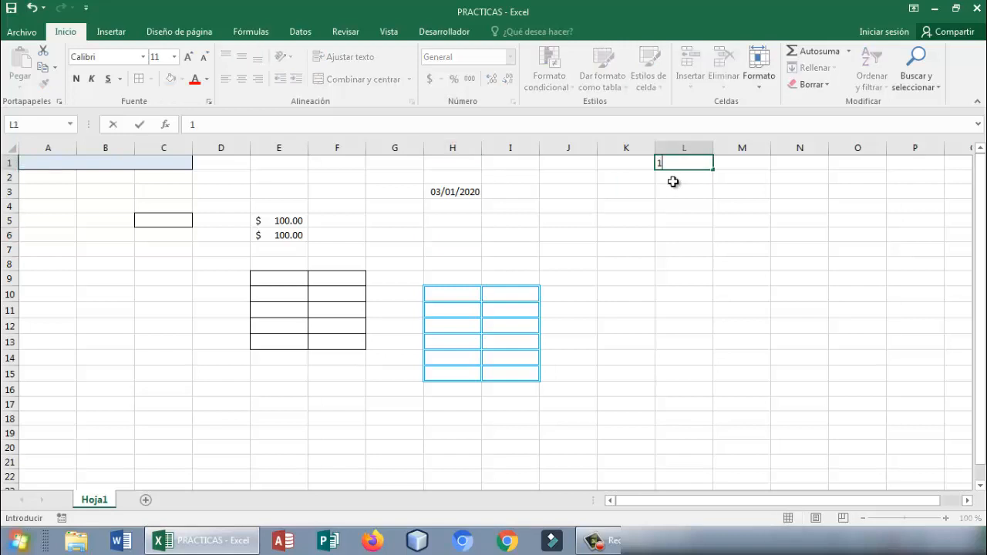
key(Return)
text(2)
key(Return)
text(3)
key(Return)
text(4)
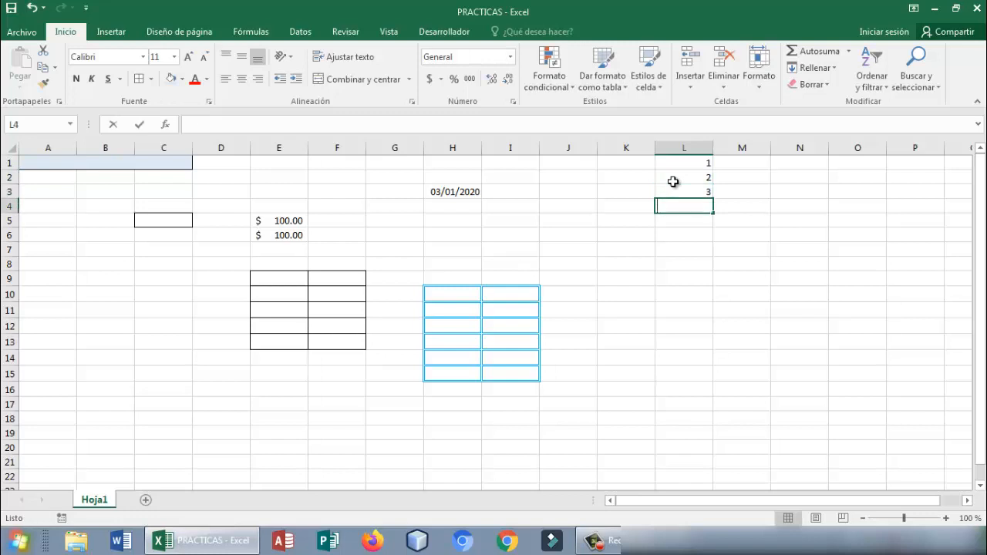
key(Return)
text(5)
key(Return)
text(6)
key(Return)
text(7)
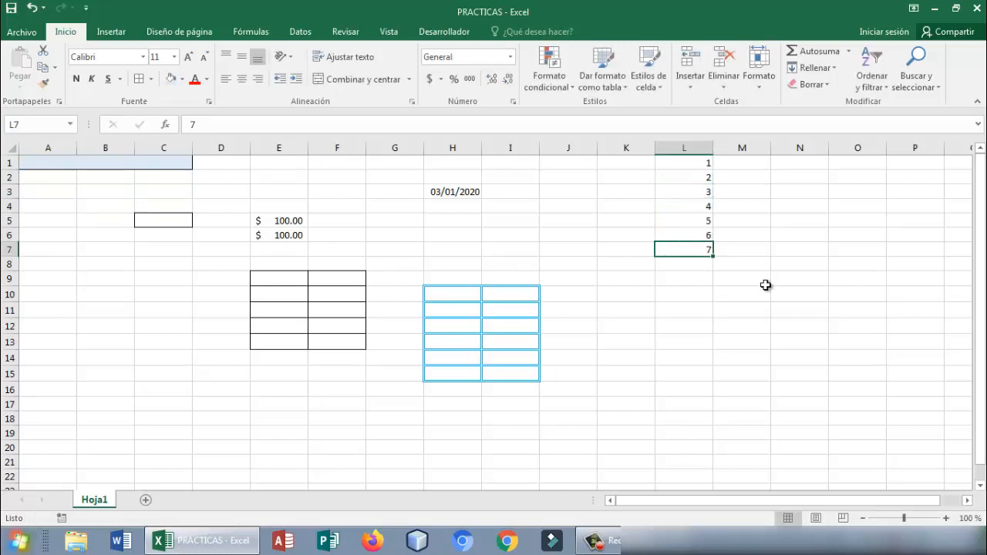
- Clear the contents of the range L1:M10, including the manually entered numbers
drag(747, 292, 690, 153)
key(Delete)
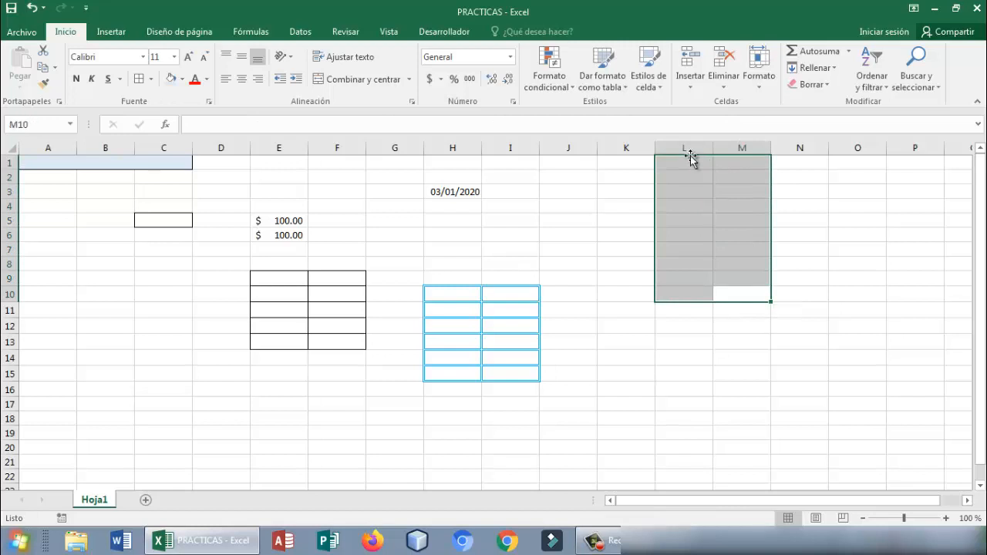
- Enter 1 in cell L1 and 2 in cell L2 as the start of a number series
click(693, 160)
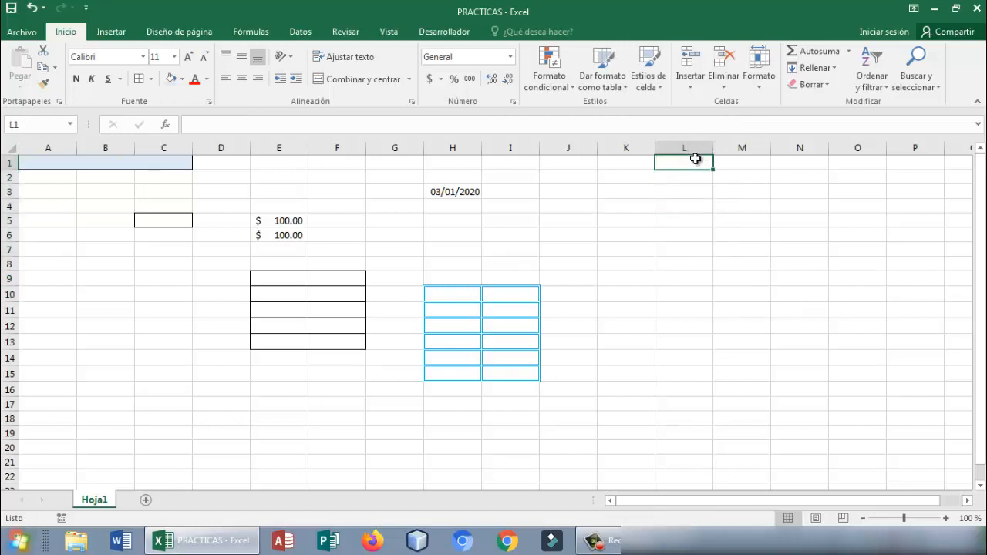
text(1)
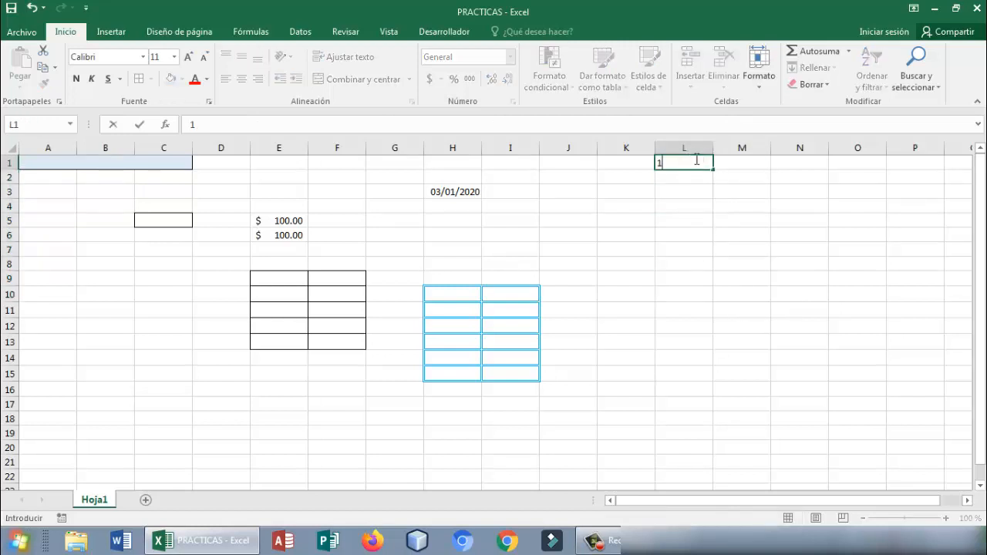
key(Return)
text(2)
key(Return)
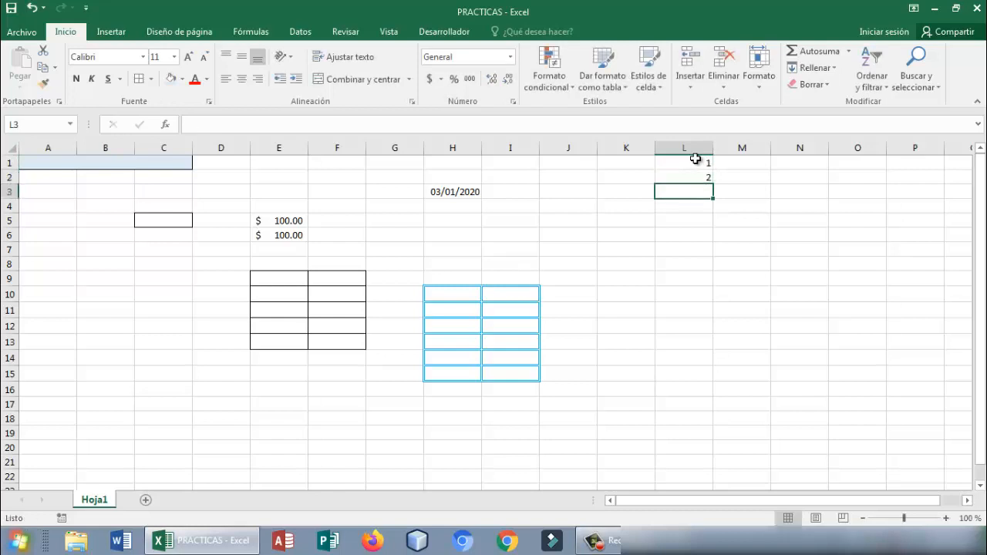
- Extend the series in L1:L2 down to cell L15 with autofill, giving 1 through 15
click(695, 159)
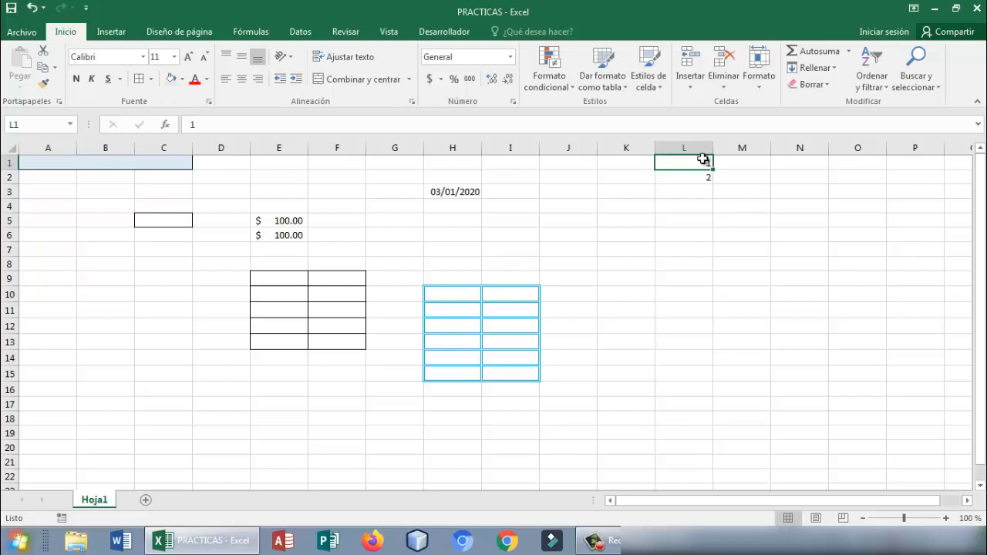
mouse_move(712, 169)
mouse_down()
mouse_move(704, 163)
mouse_move(705, 174)
mouse_up()
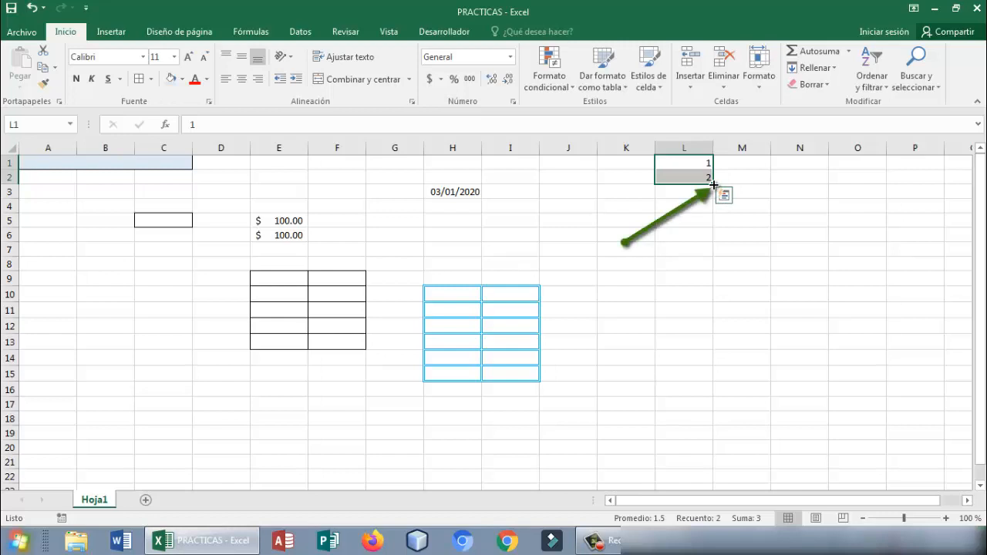
drag(713, 185, 713, 185)
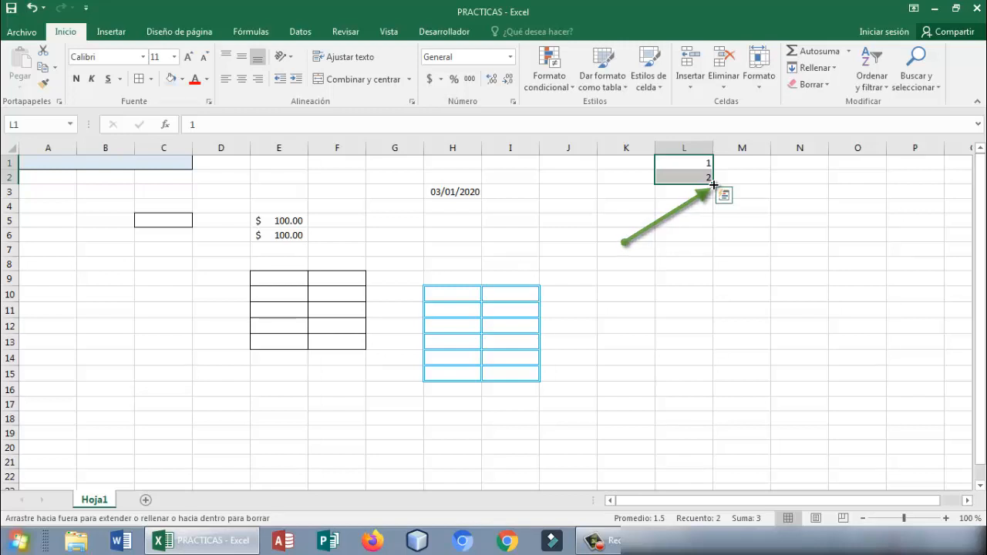
drag(713, 186, 714, 375)
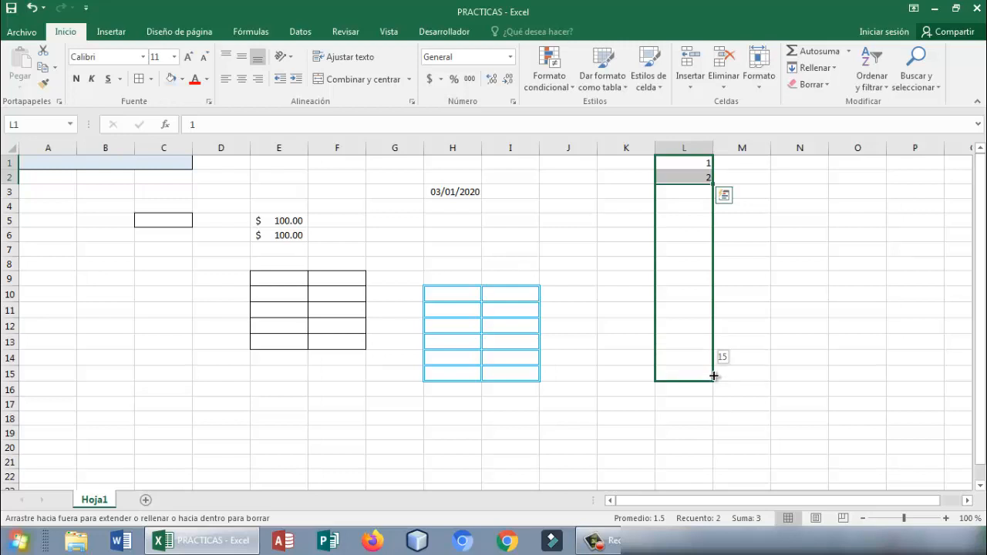
drag(715, 376, 715, 377)
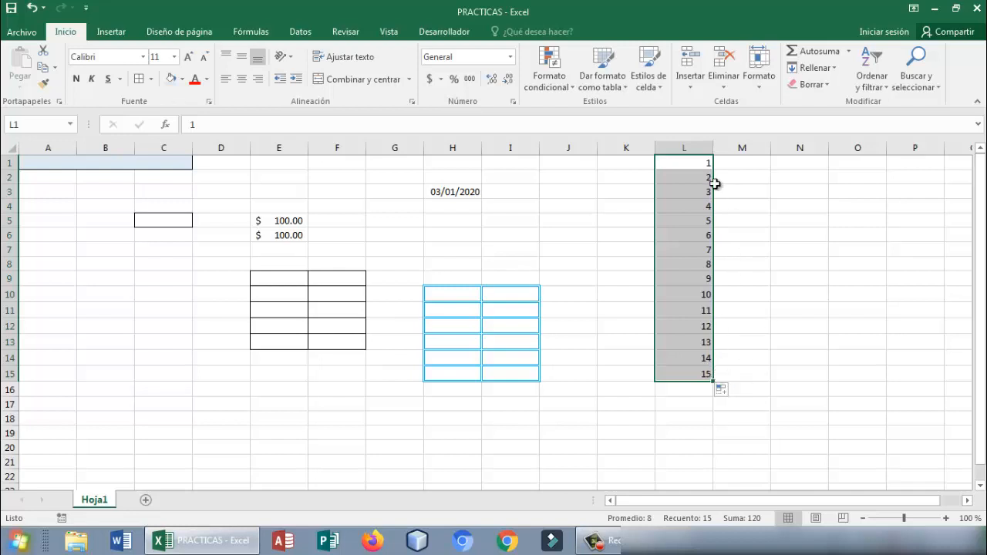
- Enter 2 in cell M1 and 4 in cell M2 as the start of an even-number series
click(740, 168)
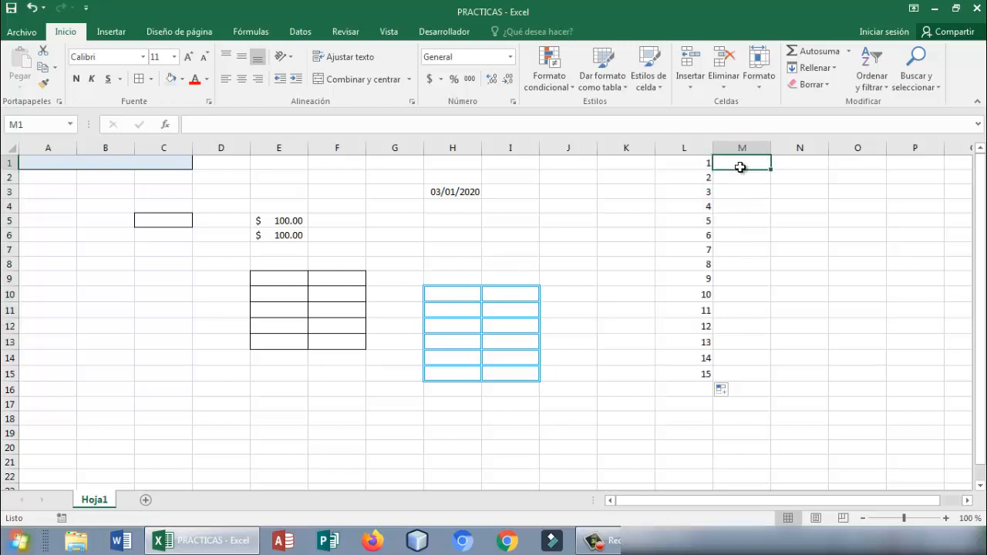
text(2)
key(Return)
text(4)
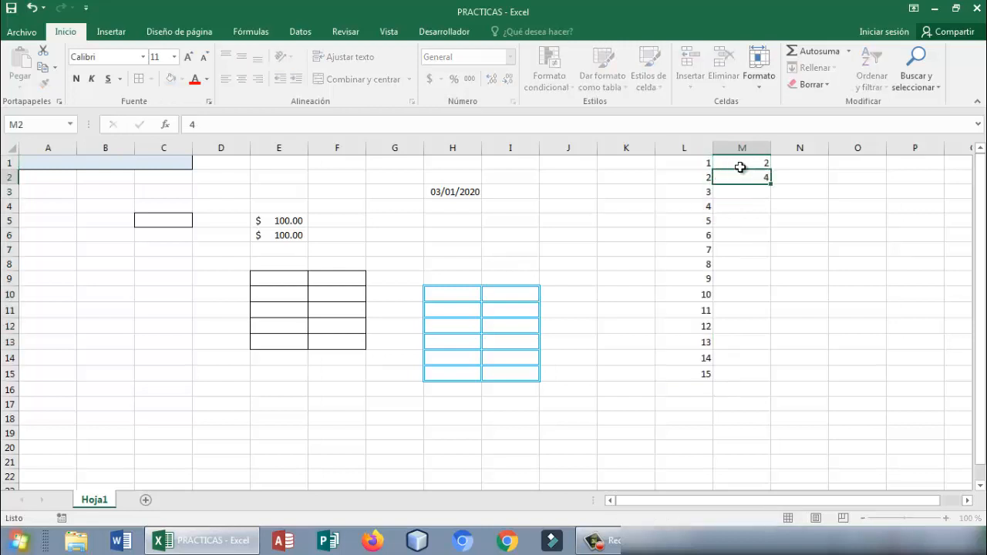
key(Return)
- Extend the even-number series from M1:M2 down to cell M15 with autofill, up to 30
drag(739, 165, 768, 379)
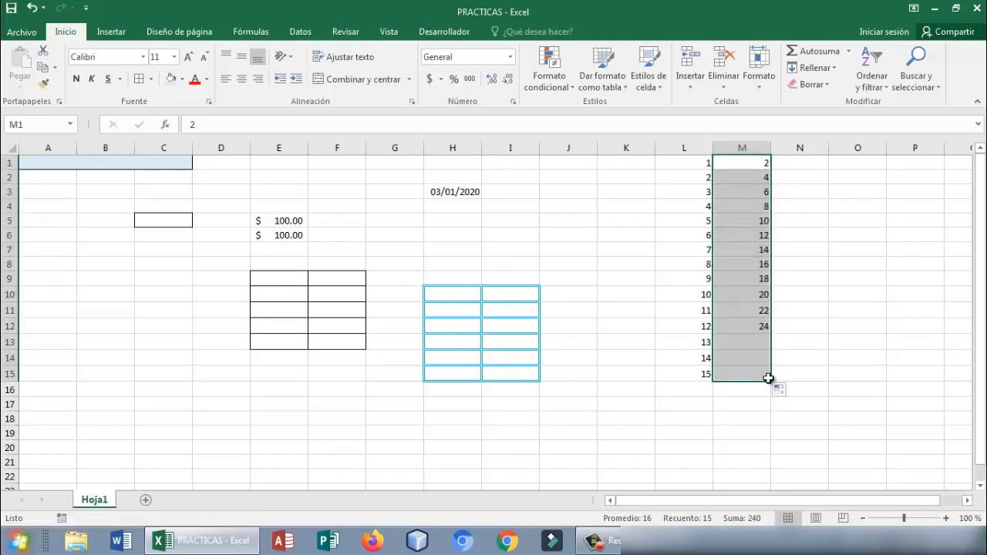
click(664, 224)
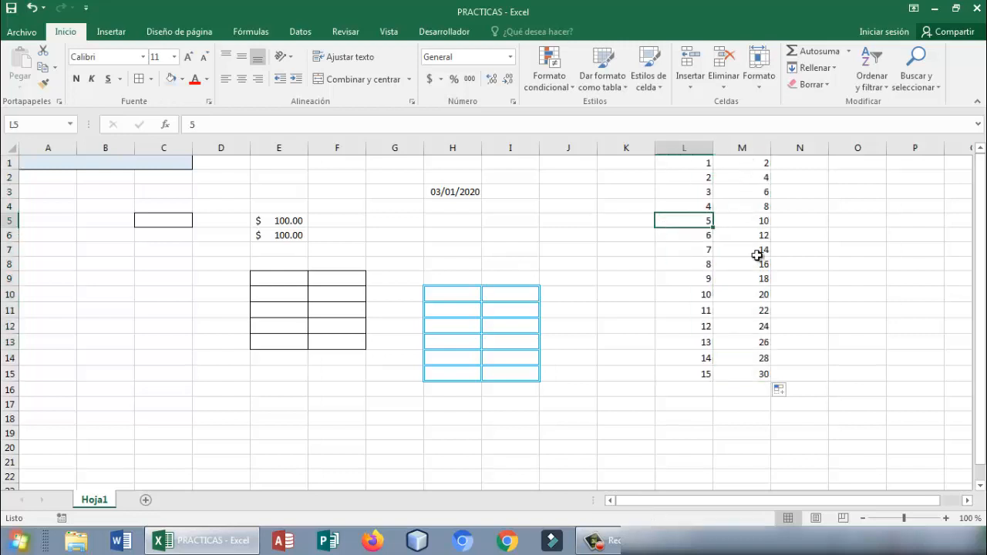
click(625, 246)
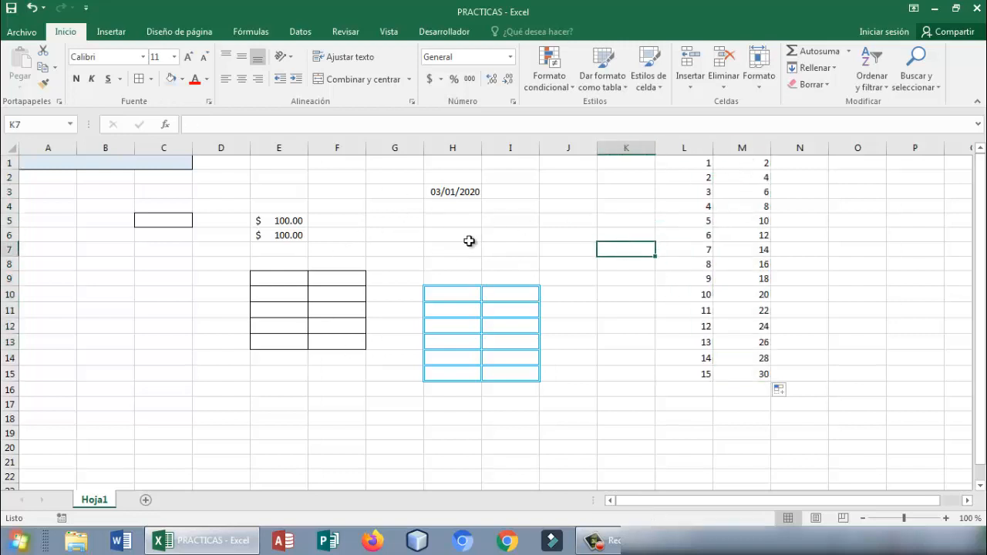
click(603, 205)
click(562, 192)
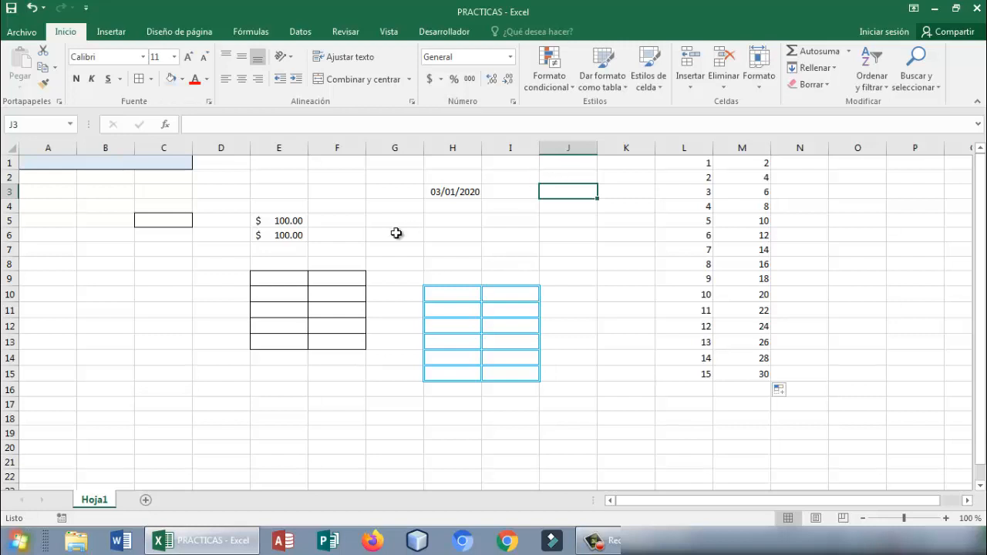
- Clear cell E6 and autofill the currency amount in E5 down through E8
click(290, 234)
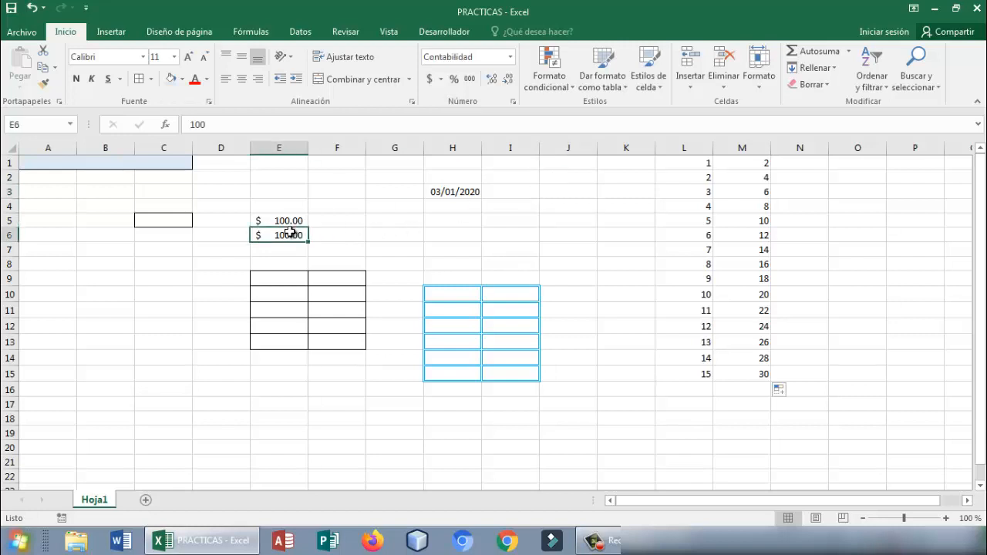
key(Delete)
click(324, 237)
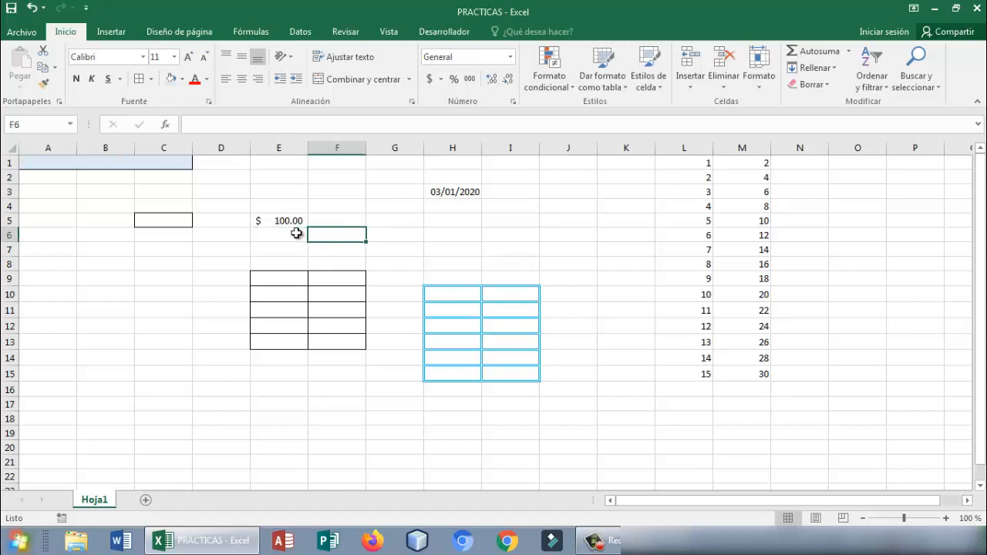
click(290, 235)
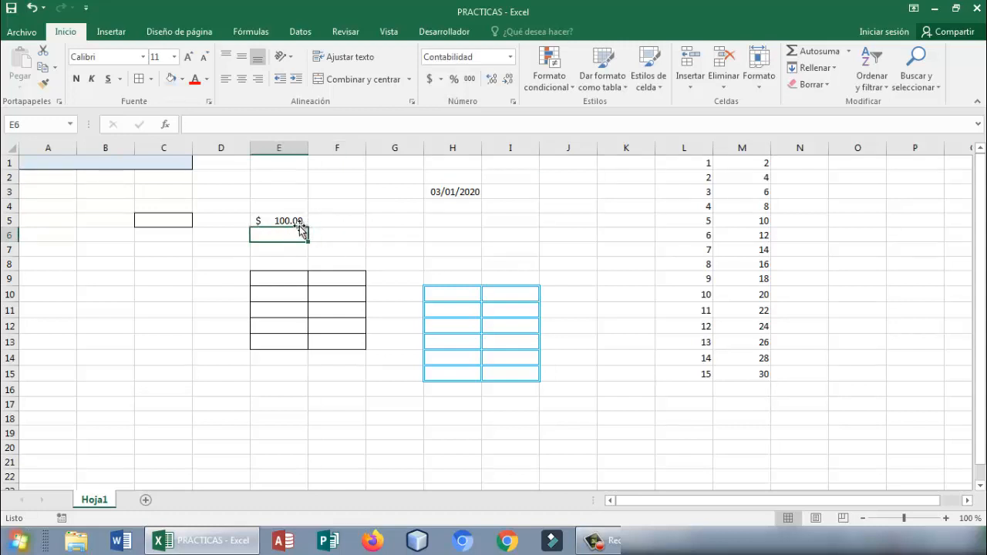
click(300, 220)
drag(308, 228, 310, 265)
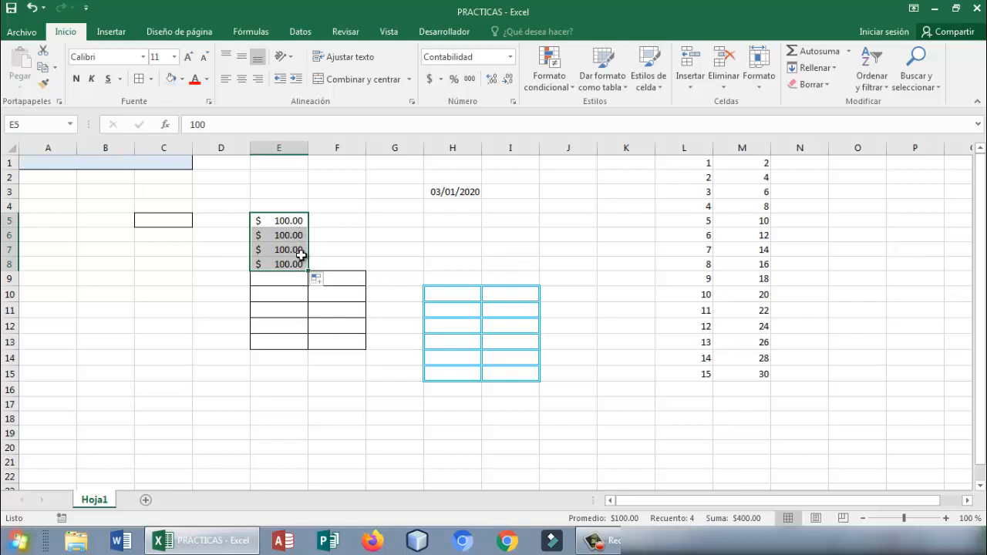
- Replace the amount in cell E6 with 75 and the one in E7 with 50
double_click(294, 239)
double_click(294, 238)
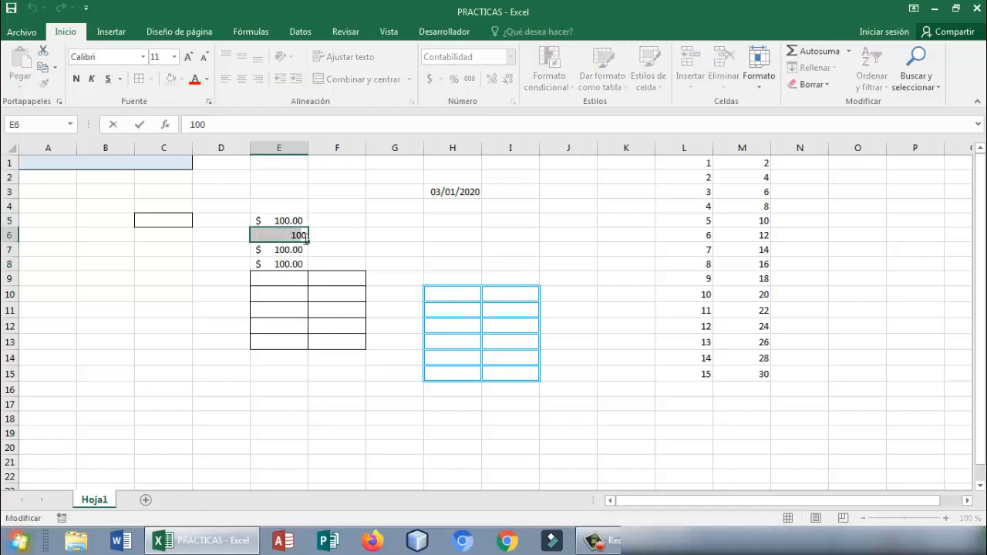
key(BackSpace)
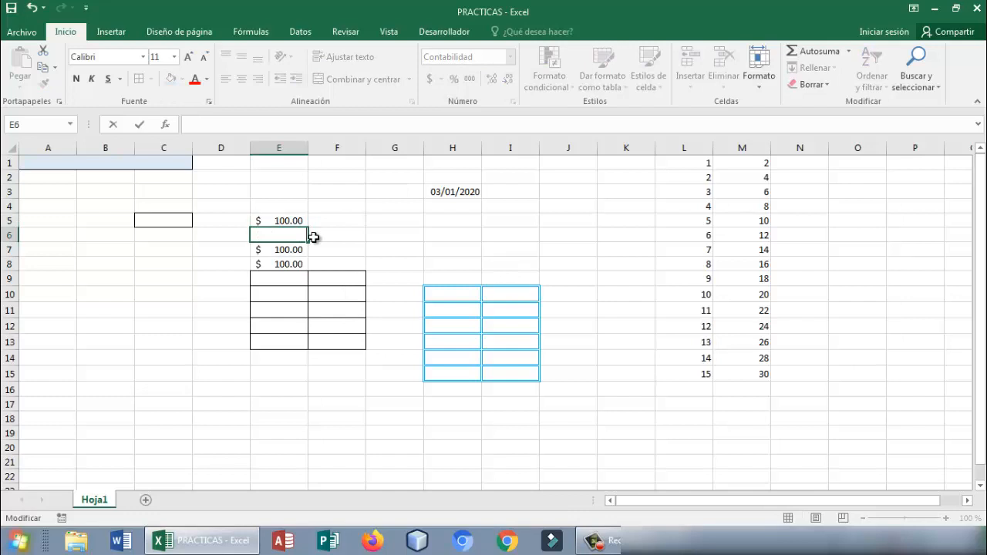
text(75)
key(Return)
key(BackSpace)
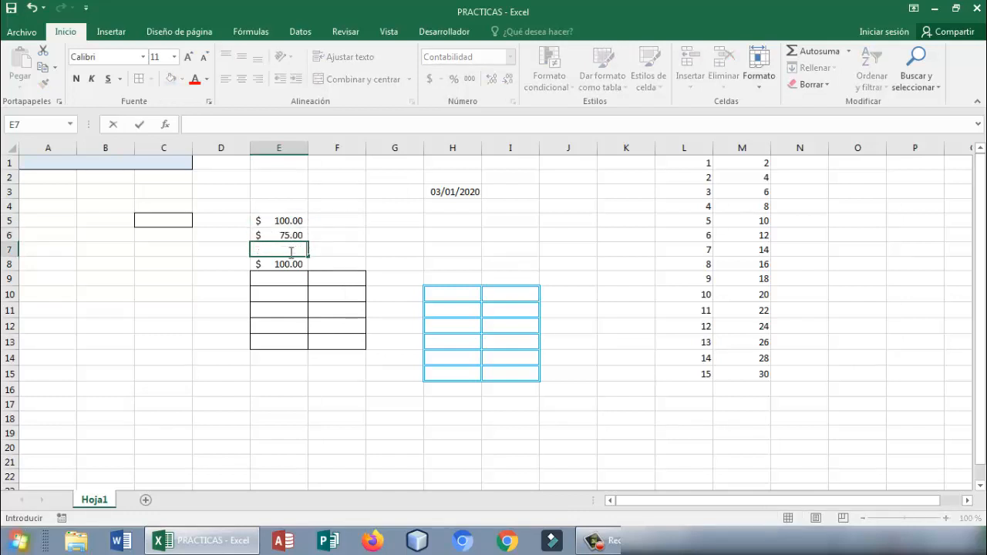
text(50)
key(Return)
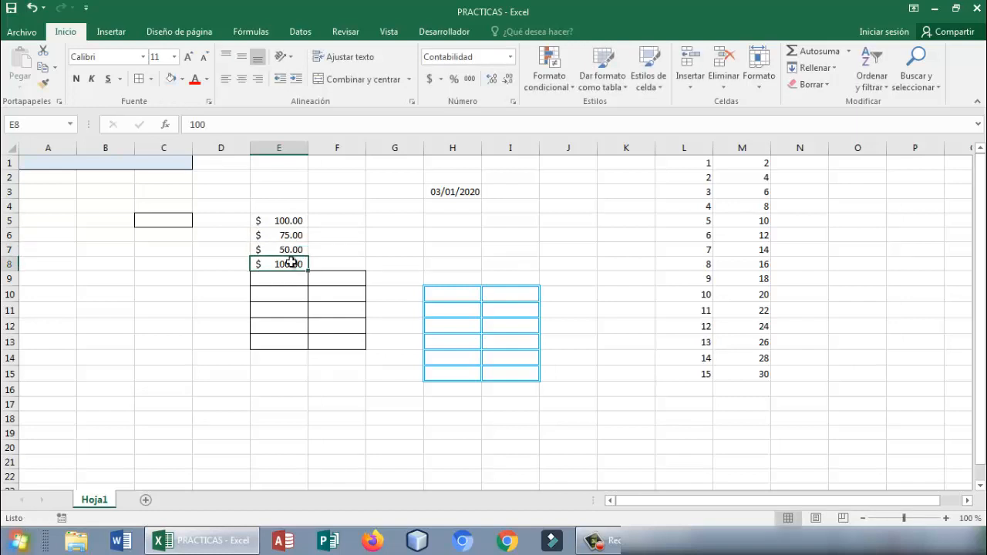
- Replace the amount in cell E8 with 25
double_click(293, 264)
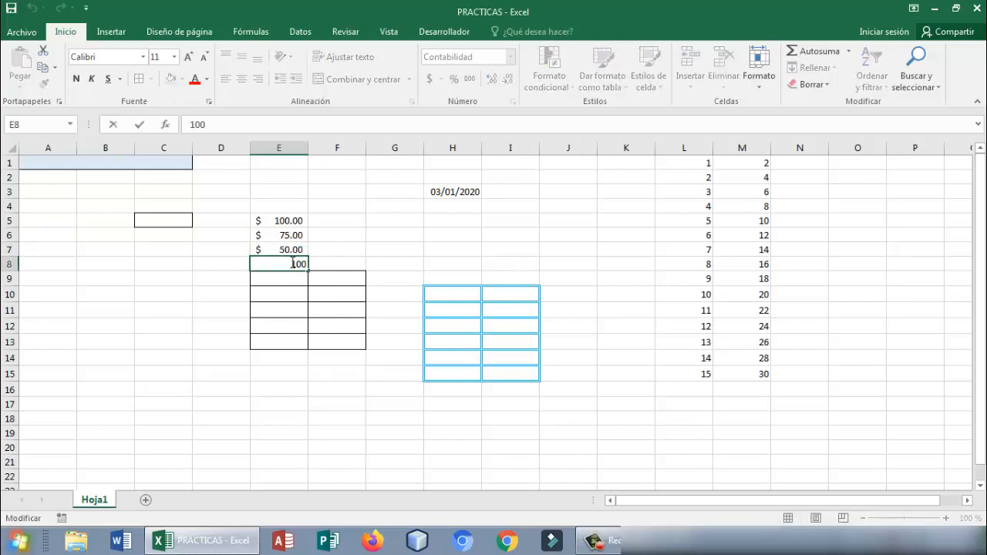
key(BackSpace)
key(BackSpace)
key(BackSpace)
text(25)
key(Return)
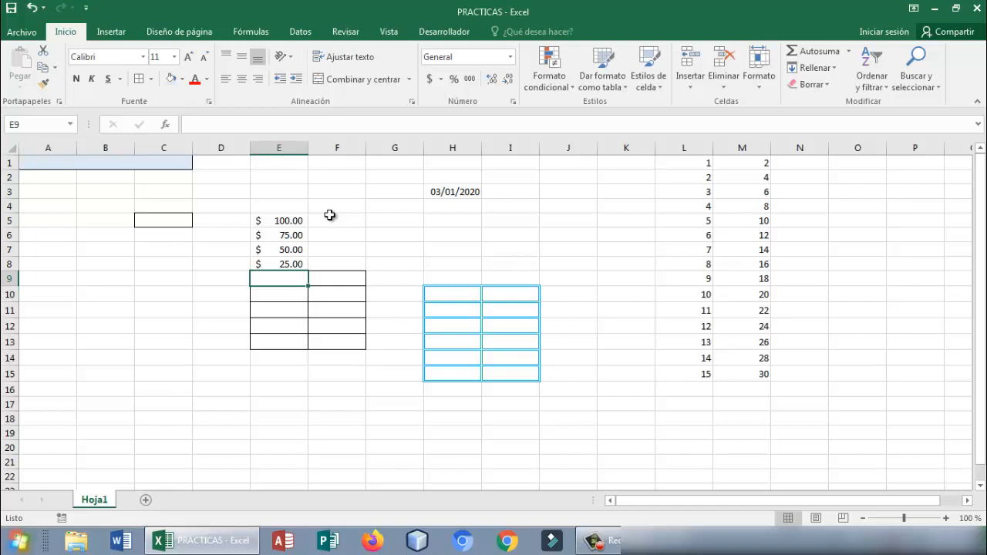
- Enter the text Aportes Educativos in cell A9
click(40, 276)
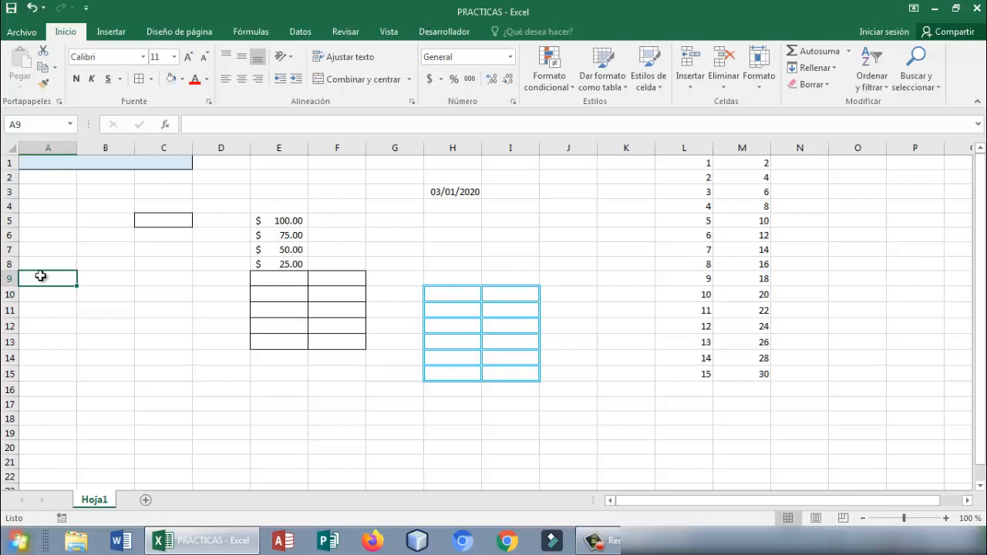
text(Apor)
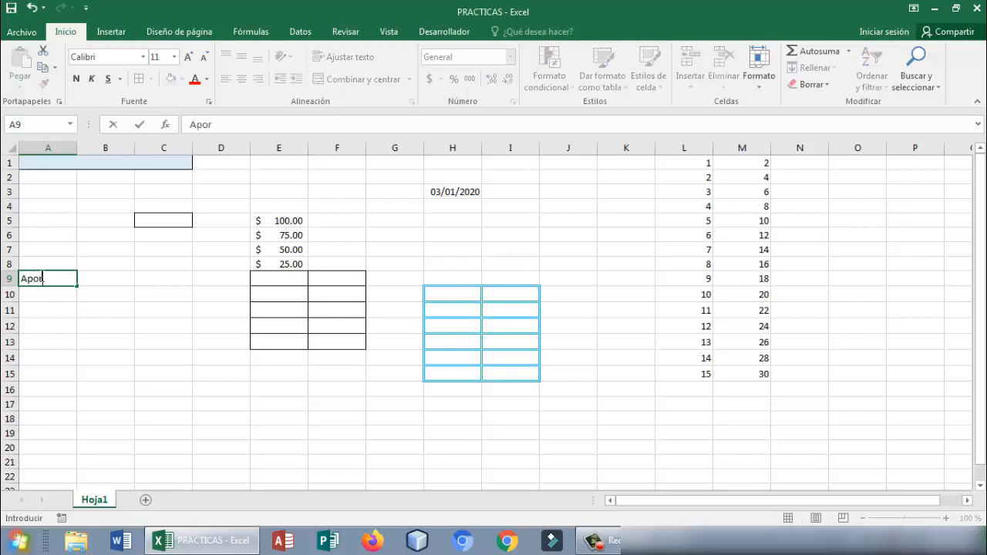
text(tes Educativos)
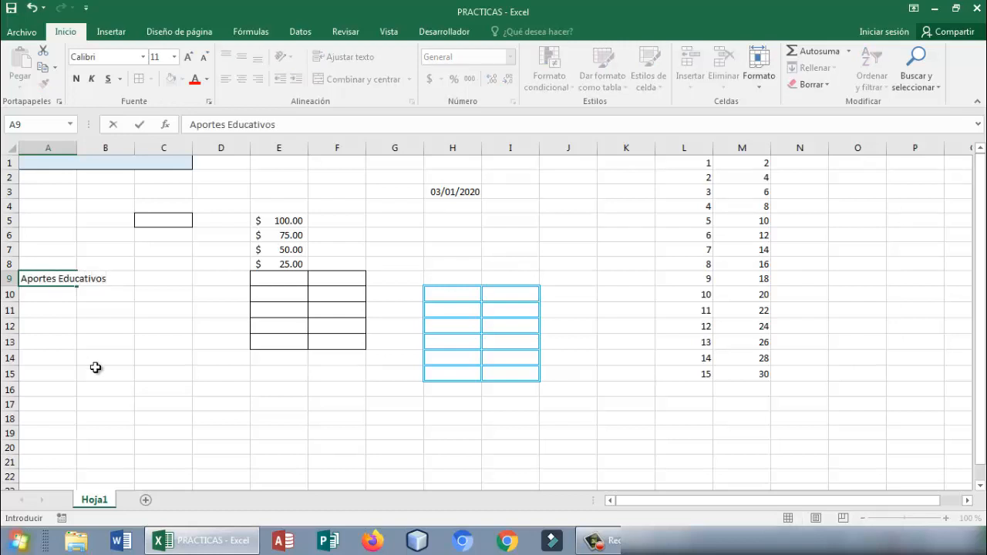
click(95, 368)
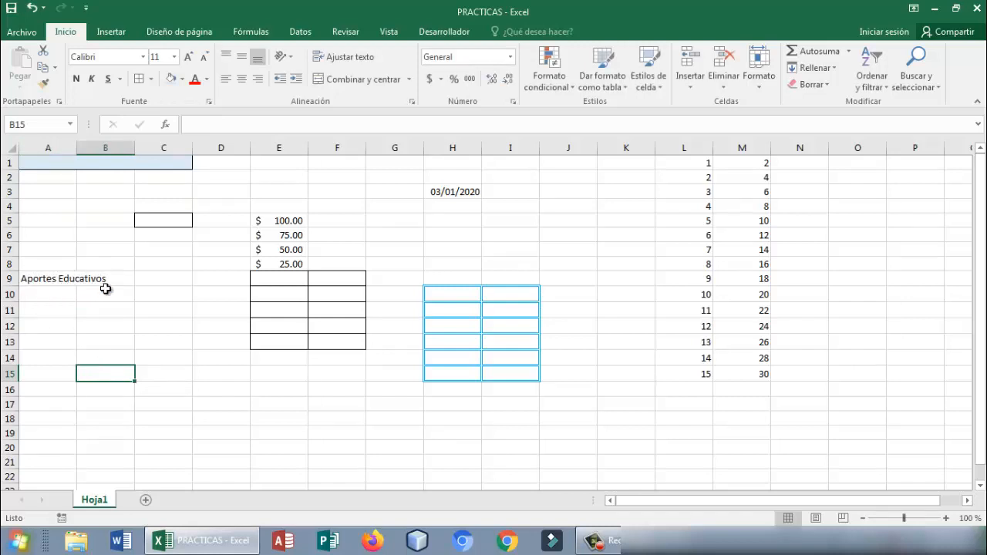
- Inspect the stored contents of A9 and B9 to see which cell holds the overflowing text
click(50, 280)
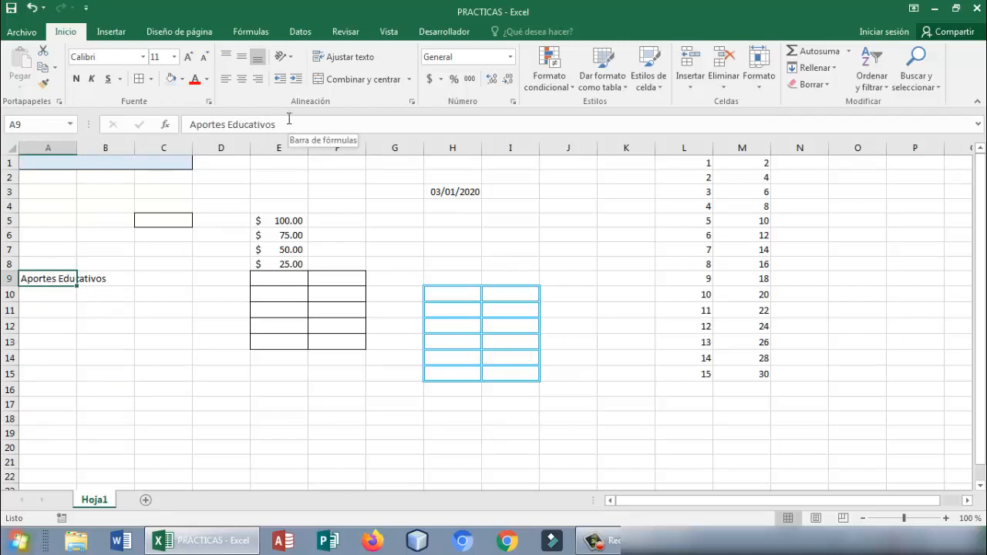
drag(296, 124, 189, 121)
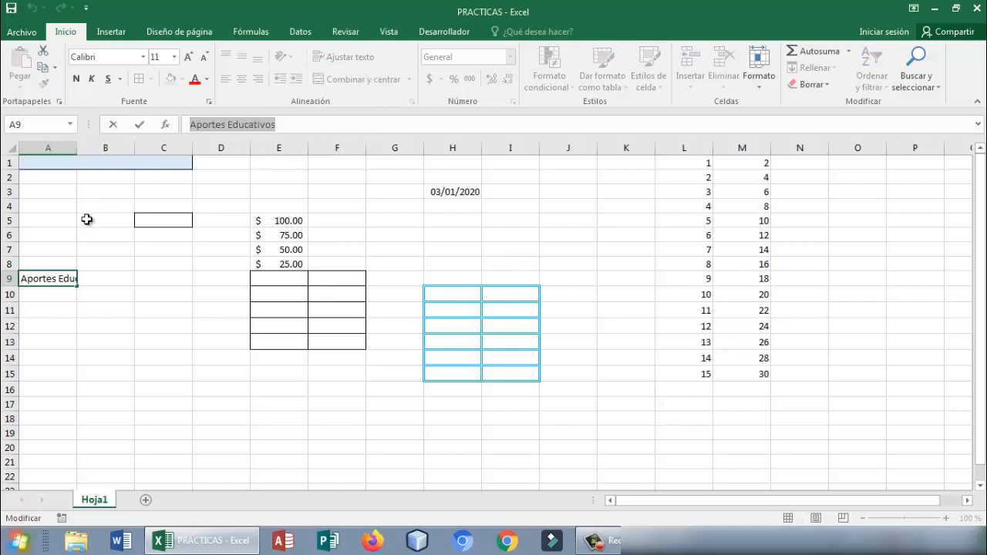
click(72, 322)
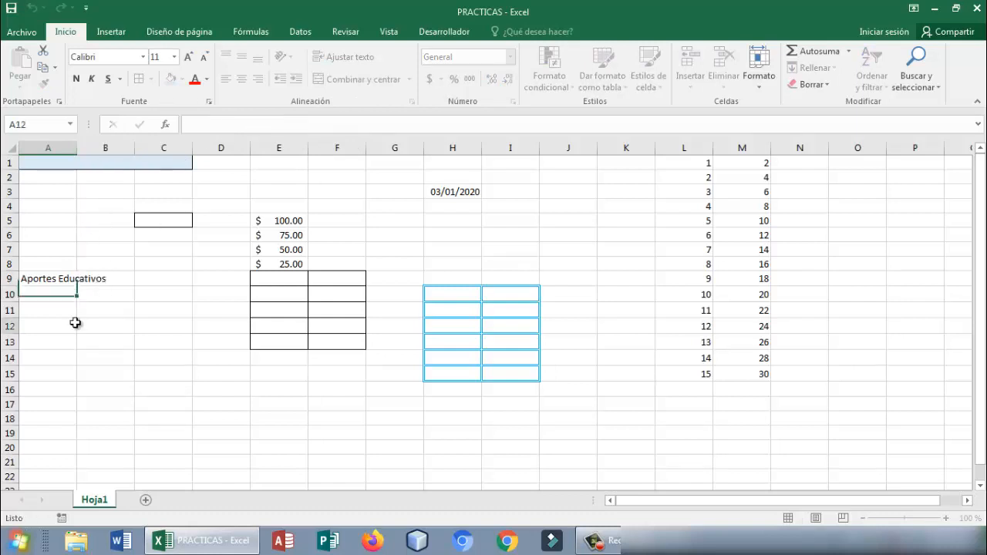
click(125, 280)
drag(125, 281, 125, 279)
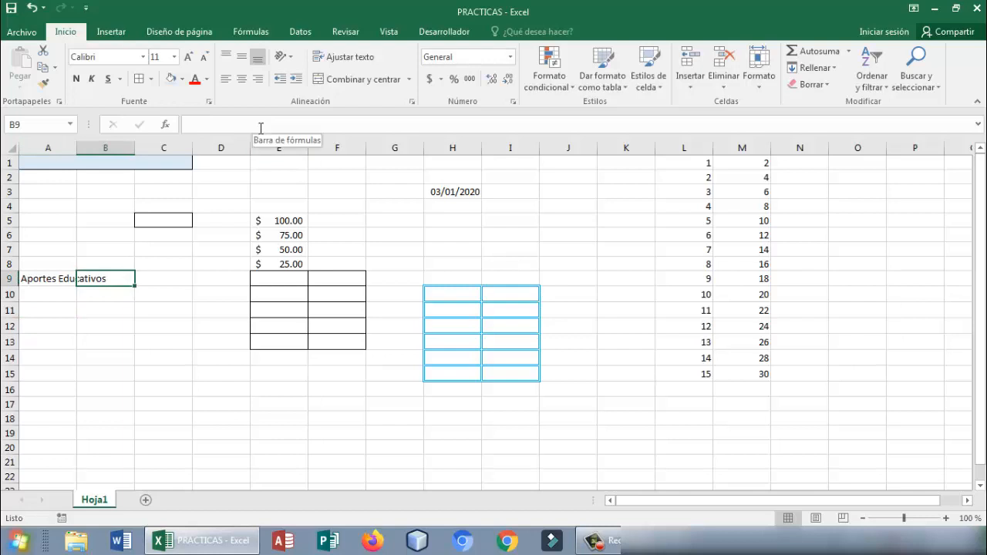
- Try widening column A to fit the text in A9, first by hand and again with autofit, undoing each change
click(60, 281)
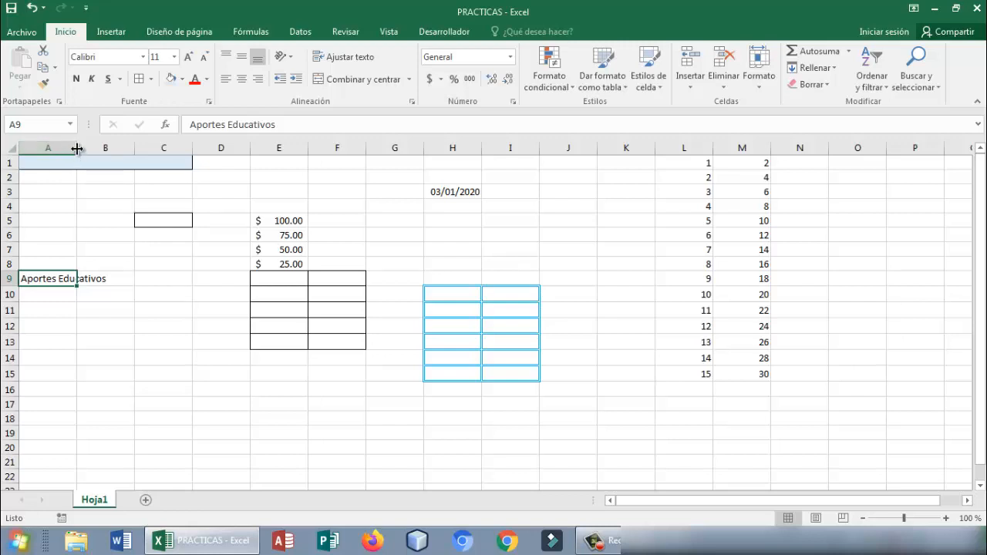
drag(77, 149, 109, 148)
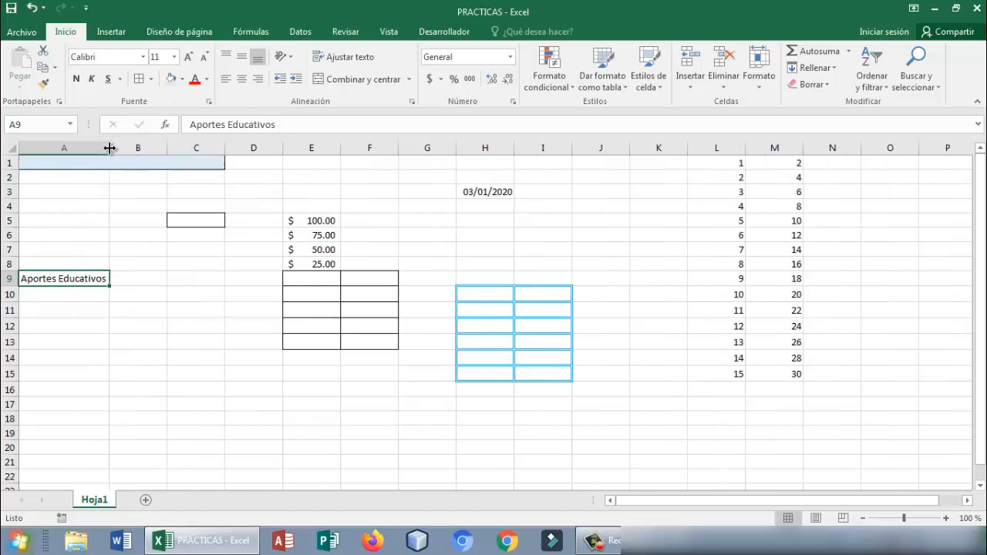
click(138, 282)
click(97, 280)
key(ctrl+z)
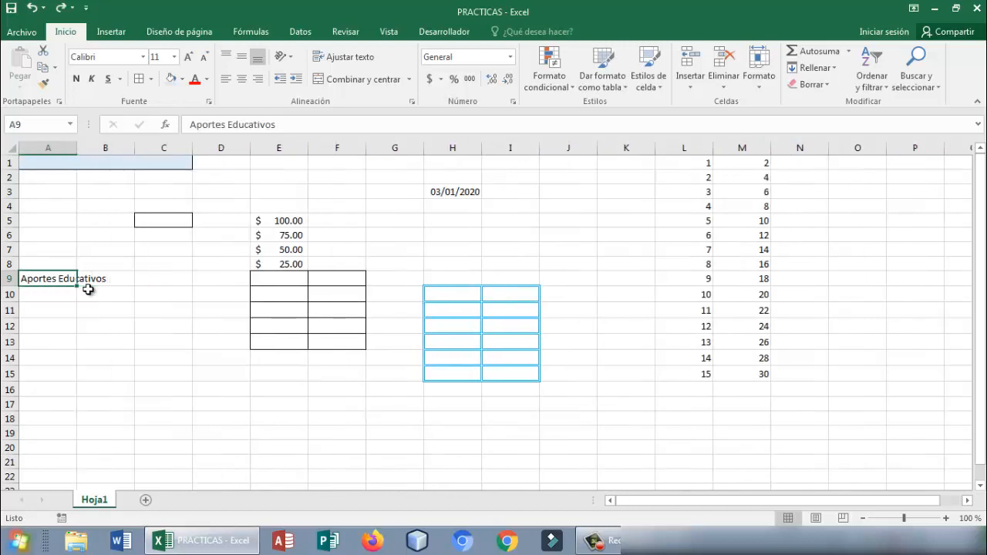
double_click(77, 149)
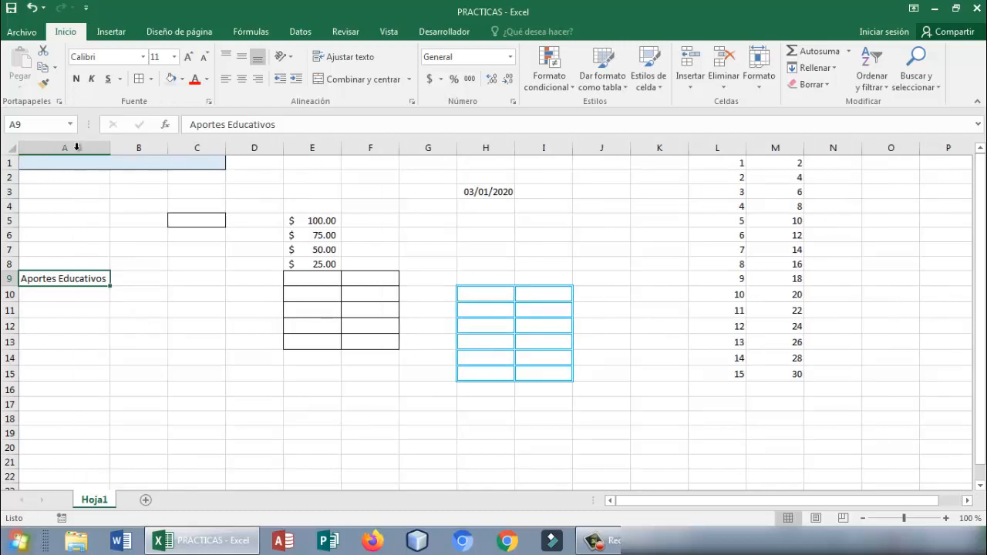
key(ctrl+z)
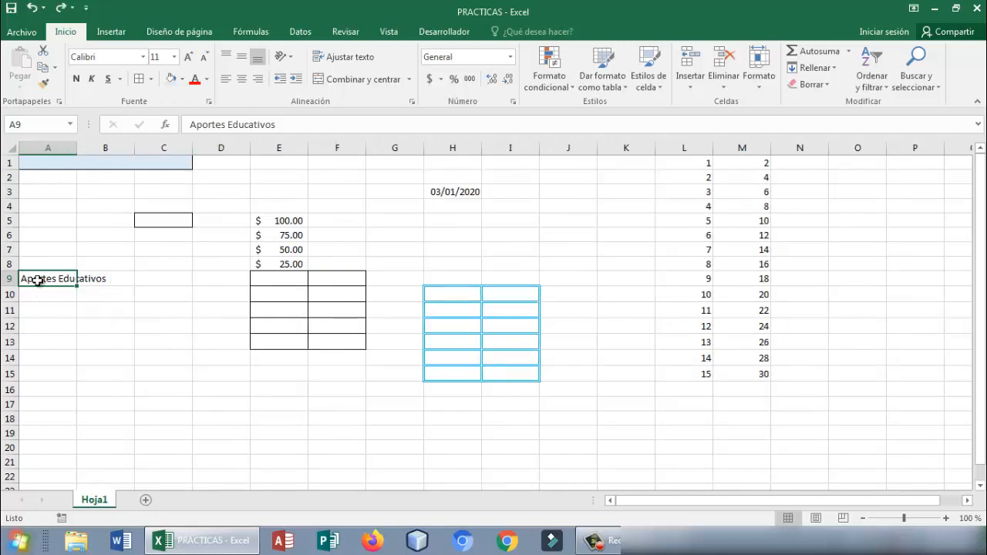
- Set the width of column A to exactly 20
click(762, 85)
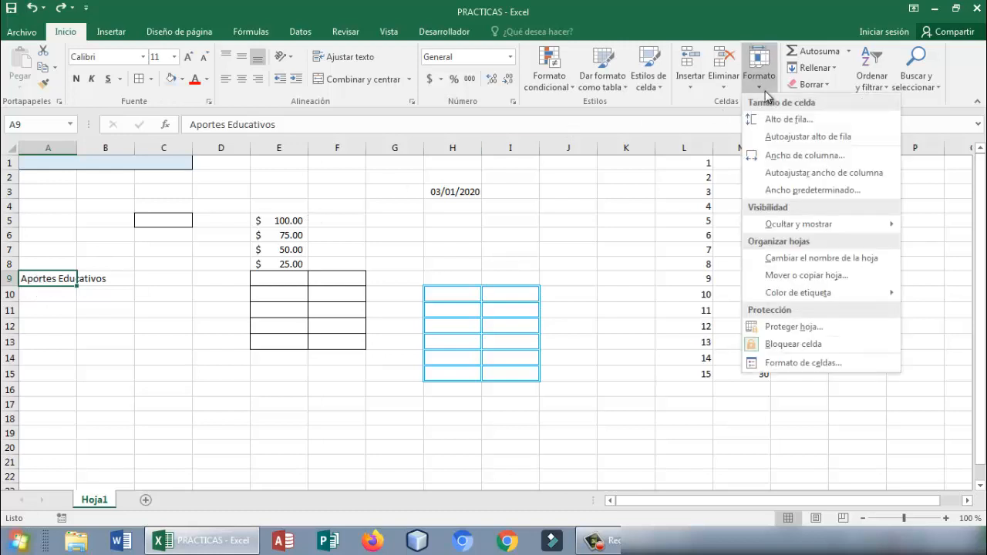
click(795, 155)
key(BackSpace)
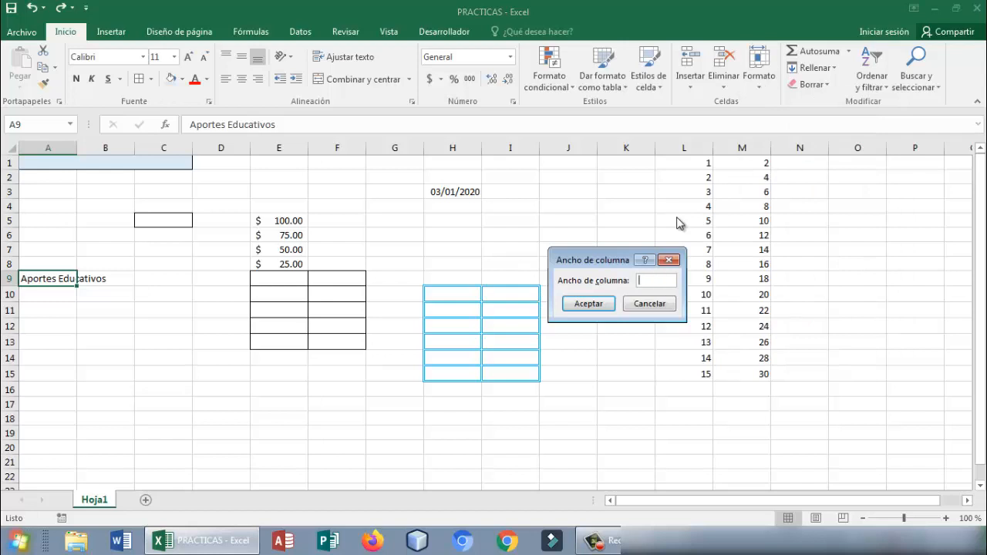
text(20)
key(Return)
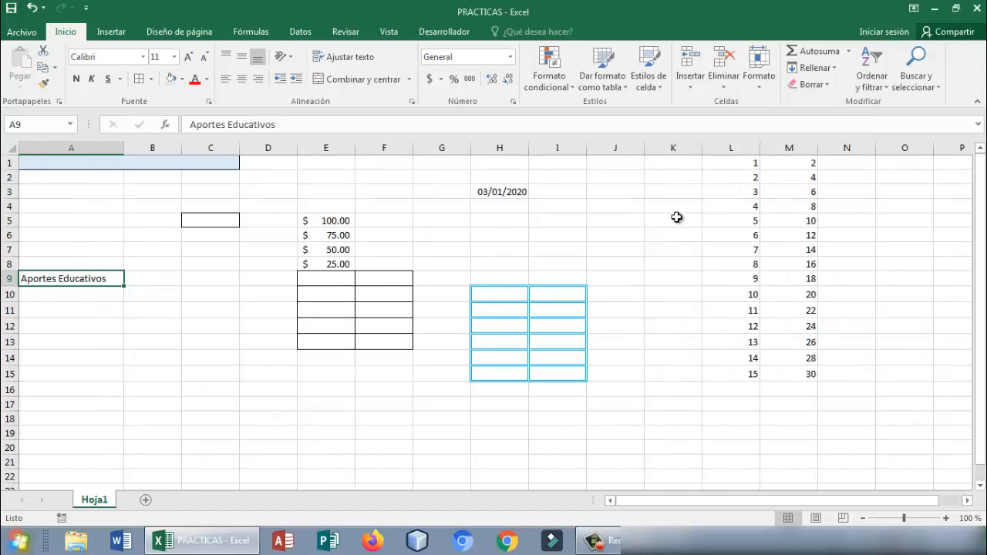
click(217, 292)
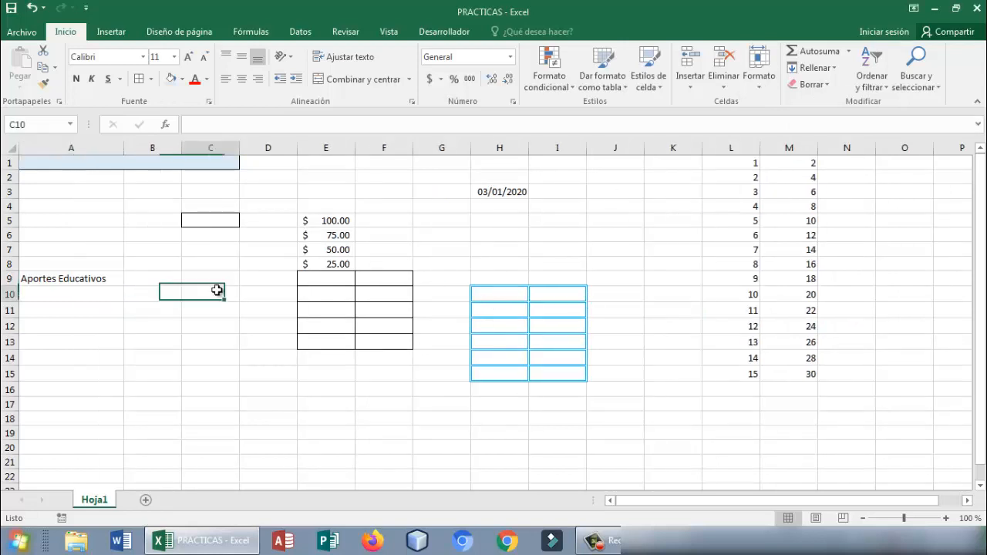
- Set the width of column A to 15 and undo the column width changes
click(115, 280)
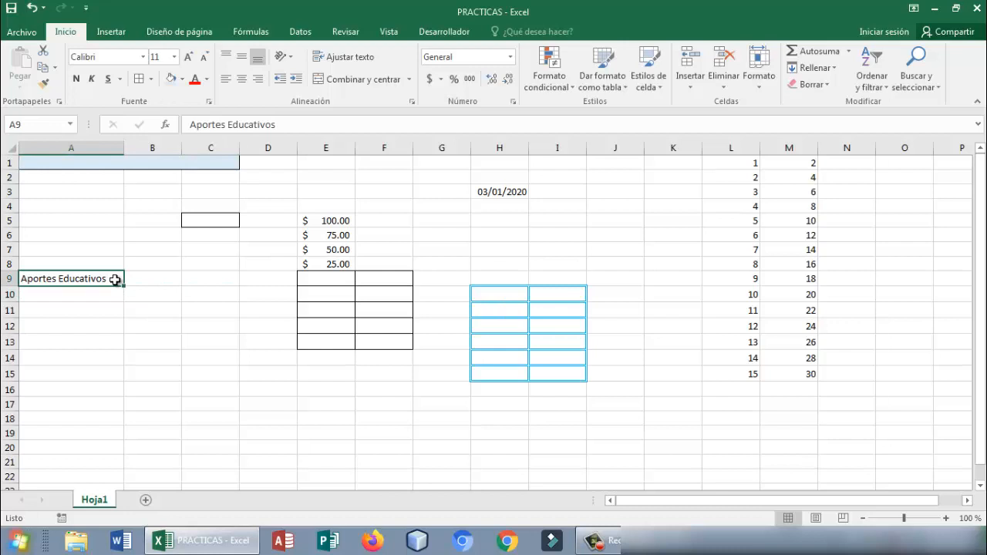
click(761, 87)
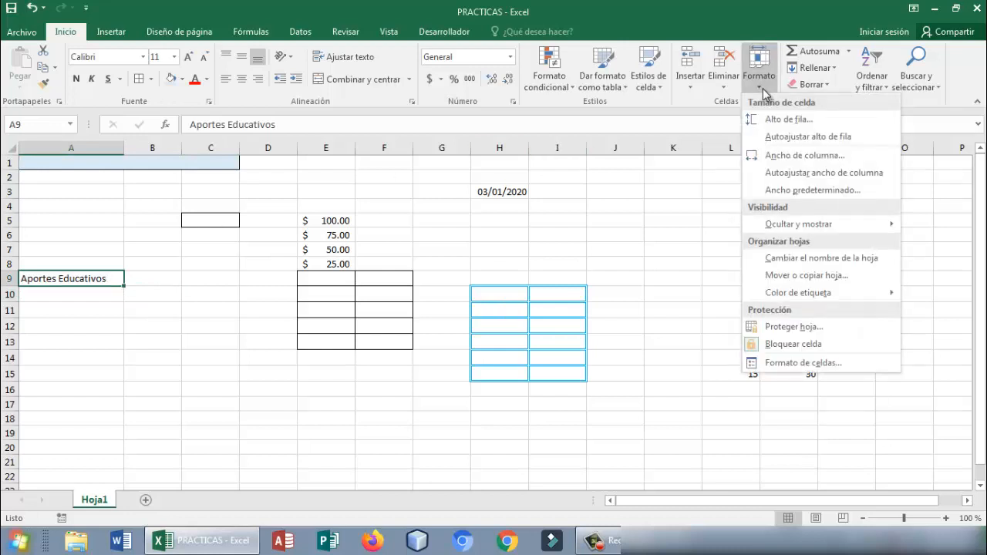
click(784, 155)
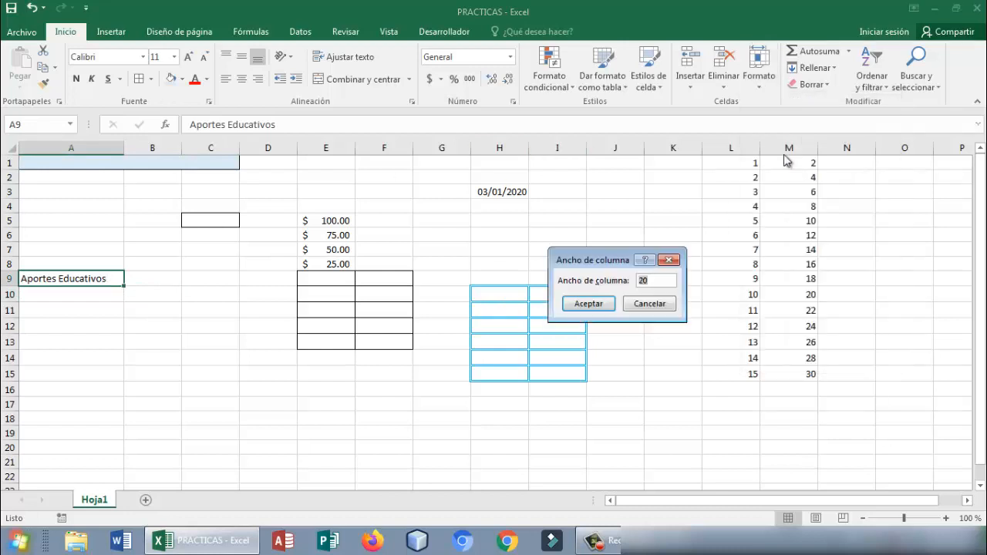
text(15)
key(Return)
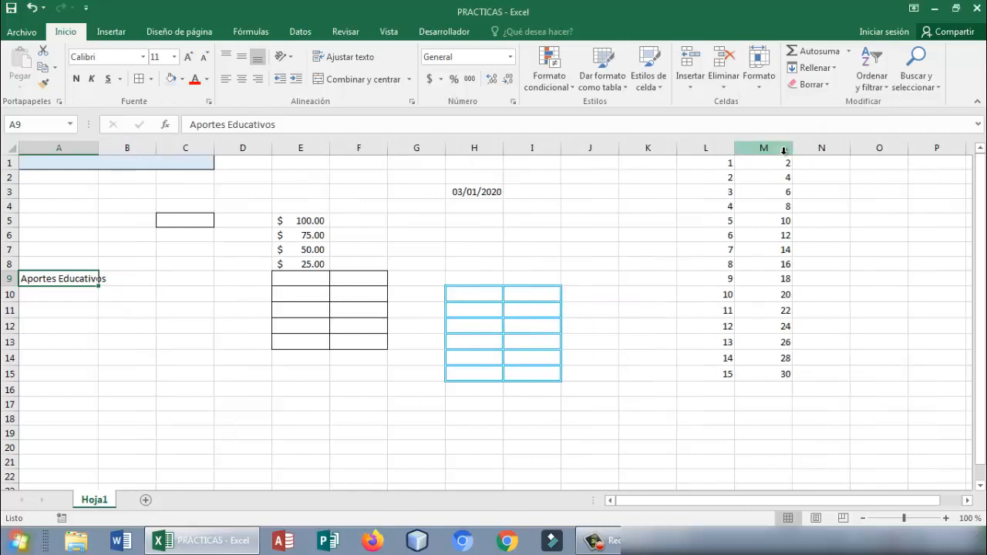
key(ctrl+z)
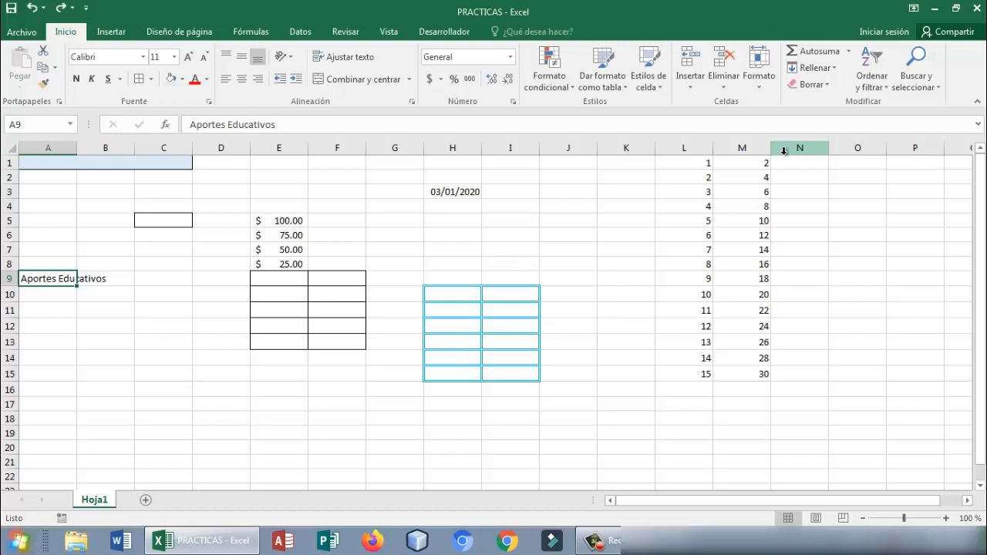
- Wrap the text Aportes Educativos within cell A9
click(108, 309)
click(46, 278)
click(355, 57)
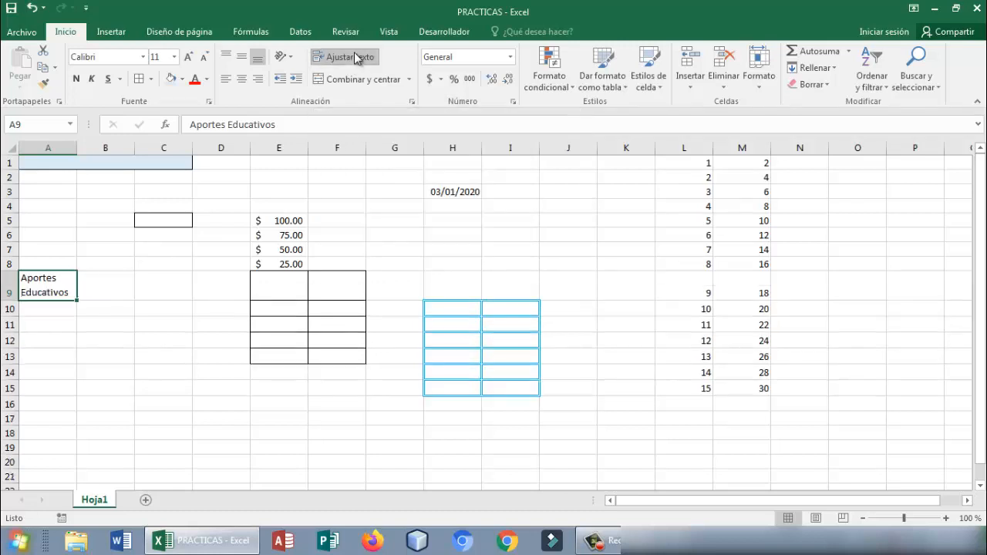
- Narrow column A slightly and centre the wrapped text in A9 both horizontally and vertically
click(87, 351)
click(58, 287)
drag(77, 148, 73, 148)
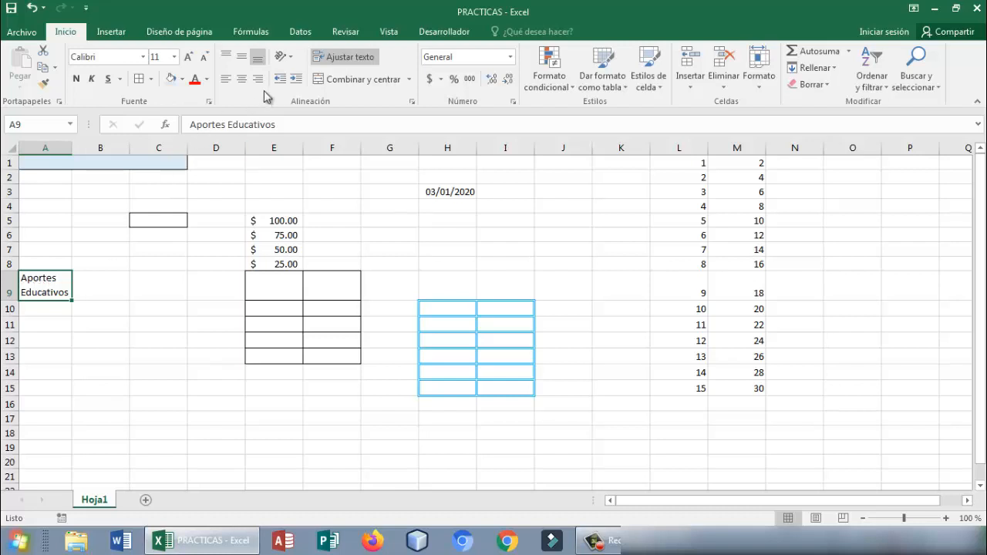
click(243, 80)
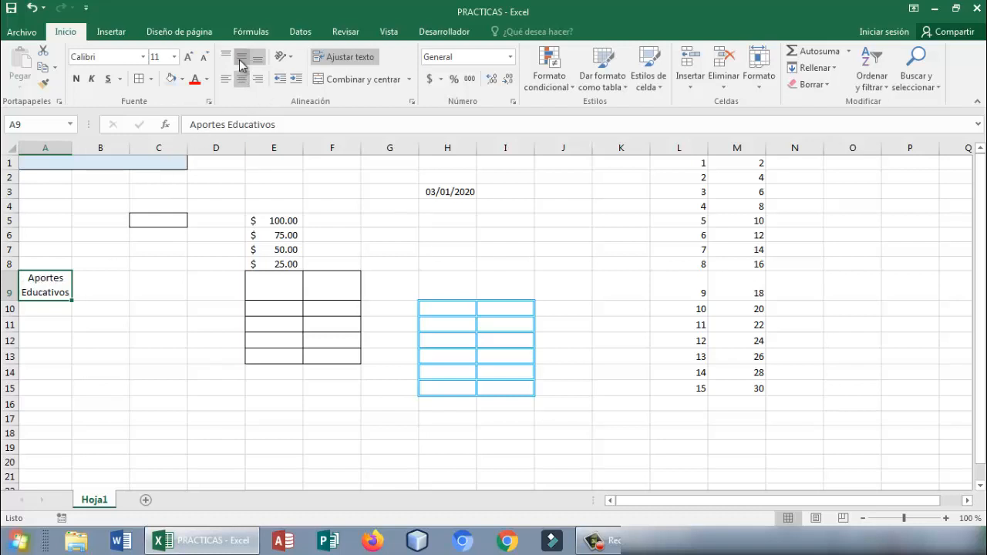
click(242, 56)
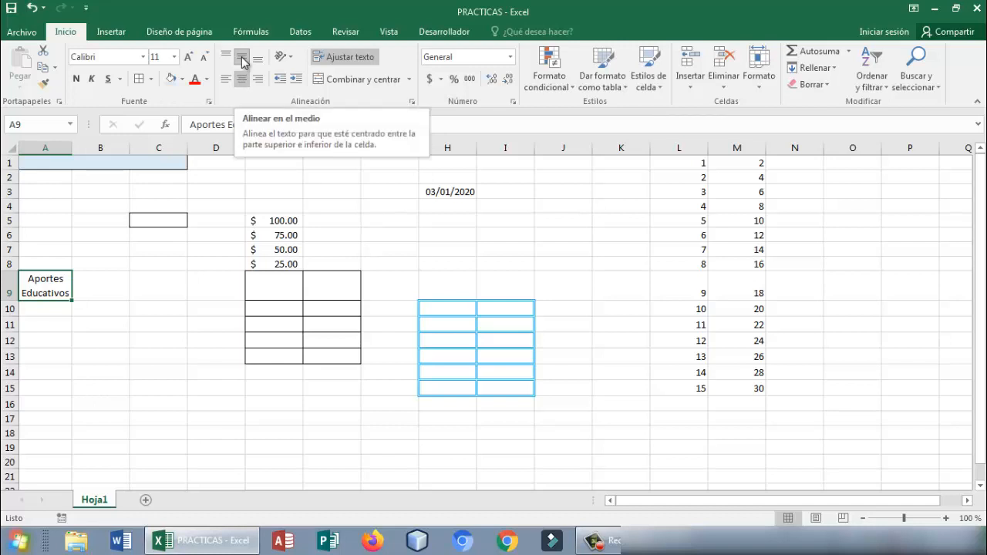
click(49, 358)
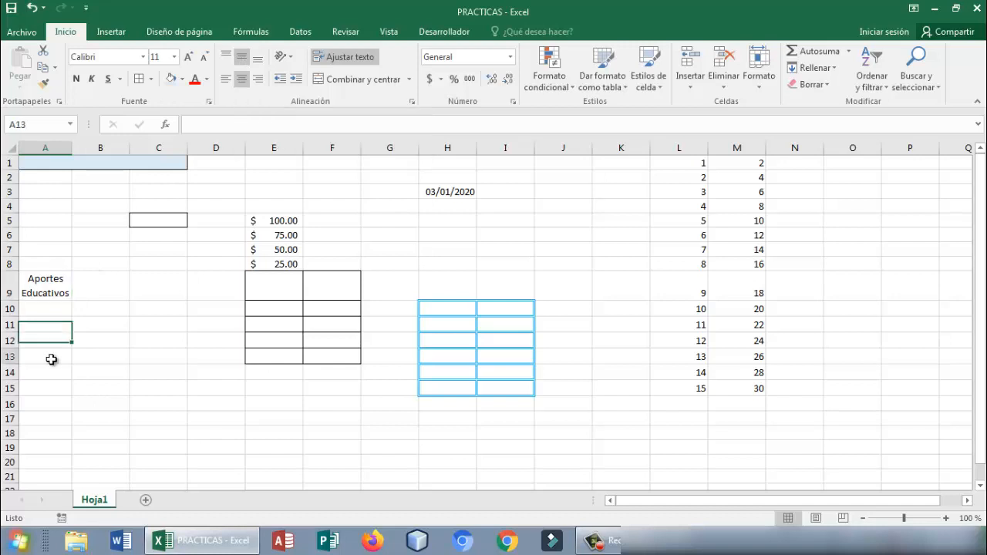
- Apply the Encabezado 4 cell style to the text in A9
click(56, 290)
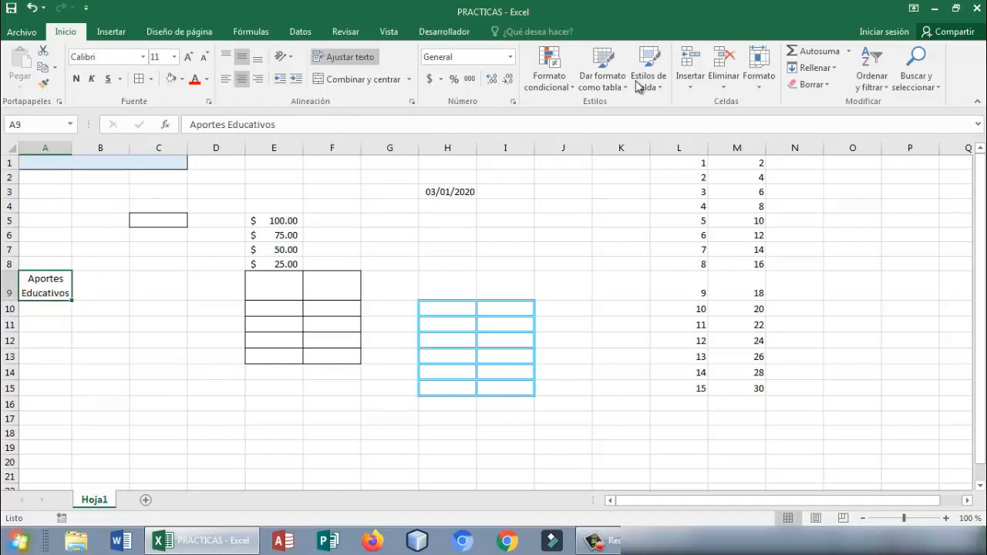
click(655, 88)
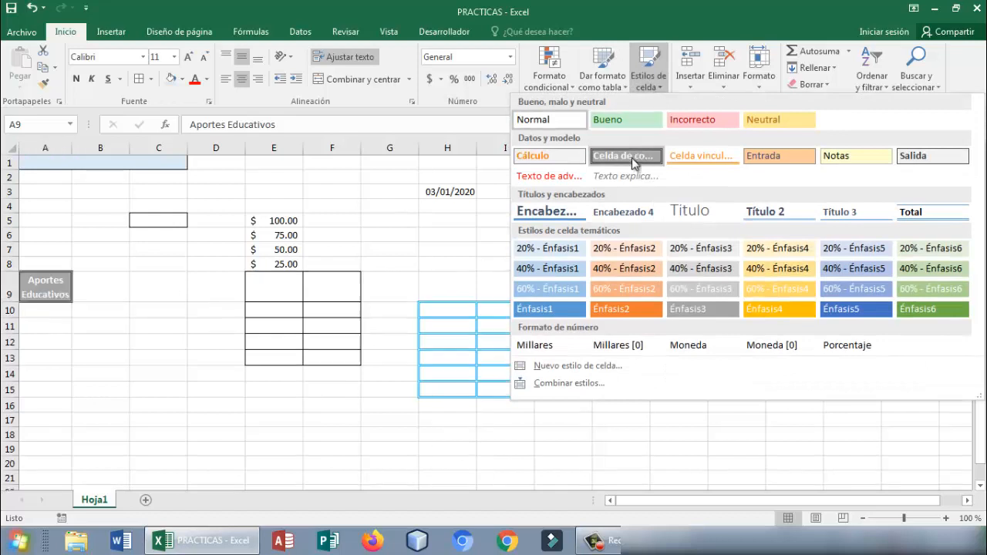
click(617, 213)
click(216, 339)
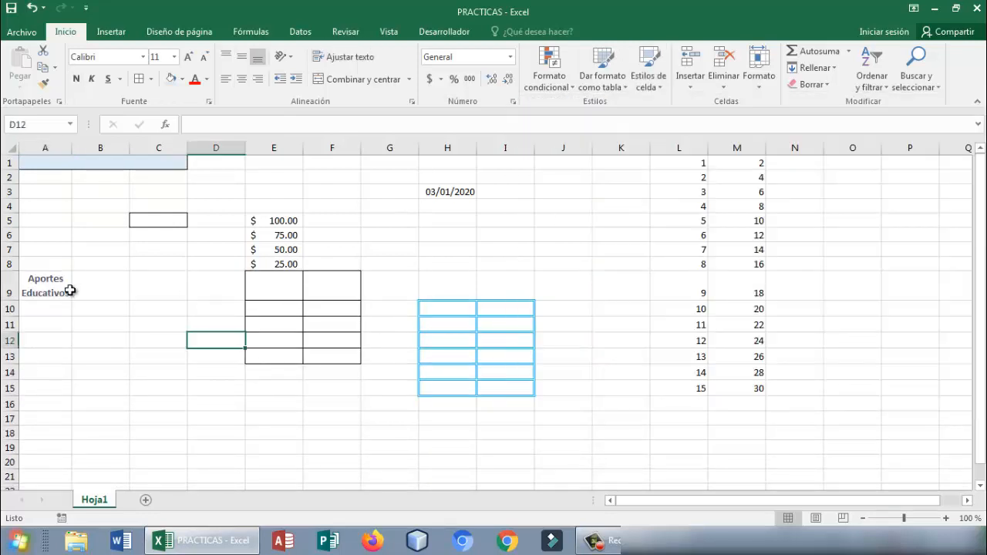
click(70, 293)
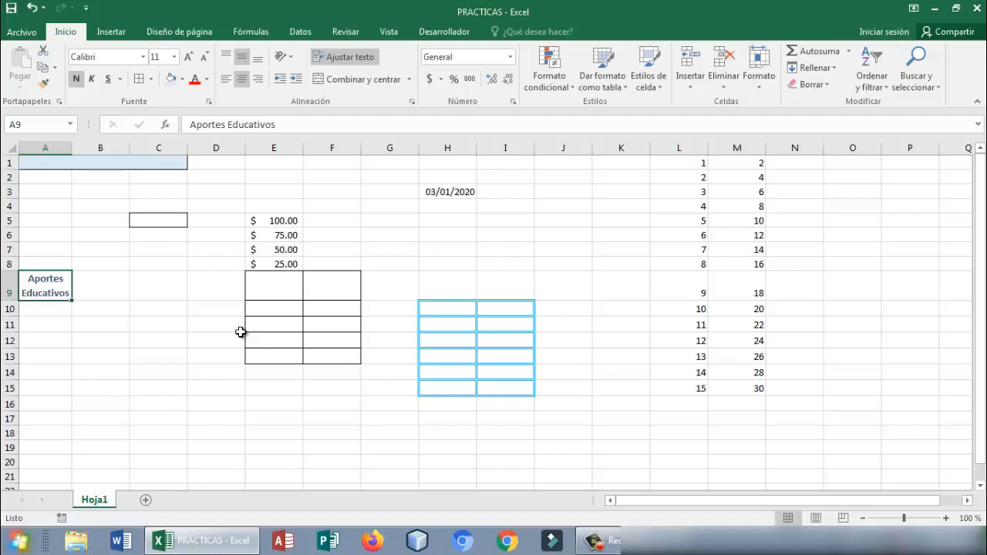
- Enter the text Aportes Educativos in cell H8
click(435, 267)
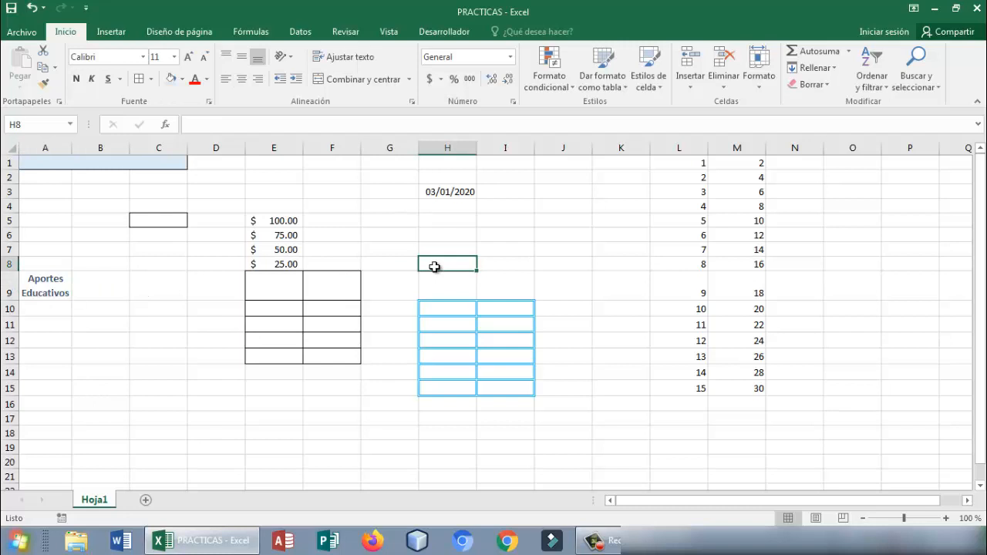
text(A)
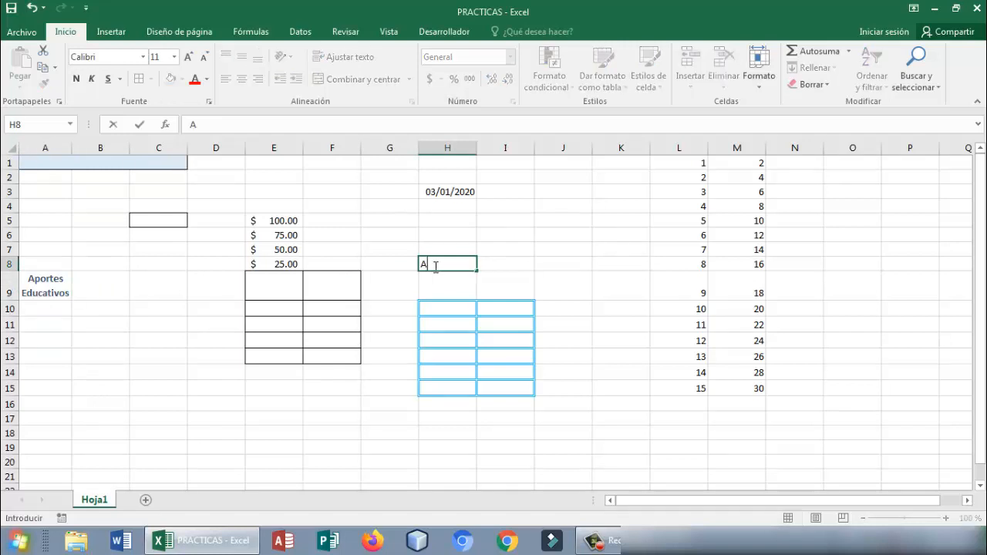
text(portes Educativos)
click(567, 318)
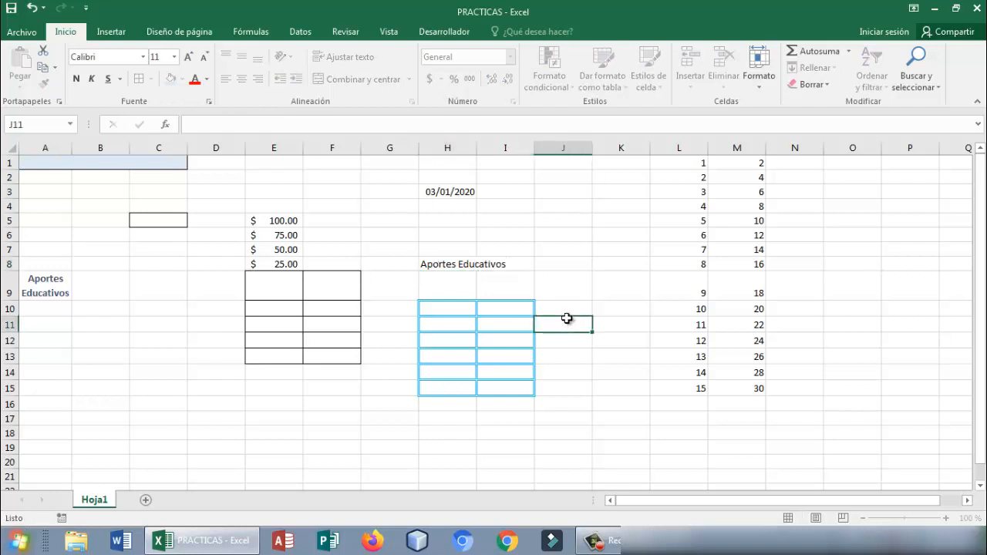
- Wrap the text in H8 and centre it both horizontally and vertically
click(448, 266)
click(347, 58)
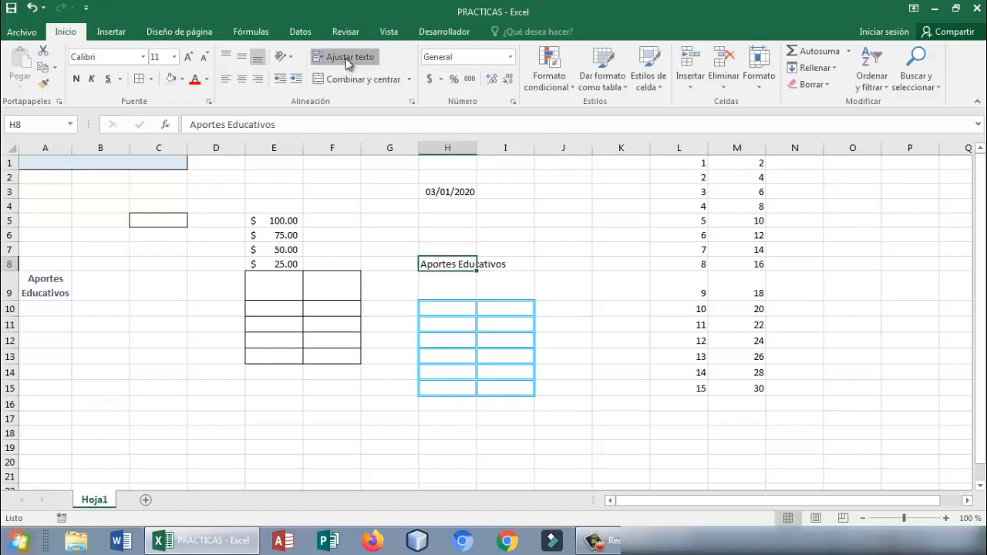
click(242, 79)
click(242, 56)
click(530, 279)
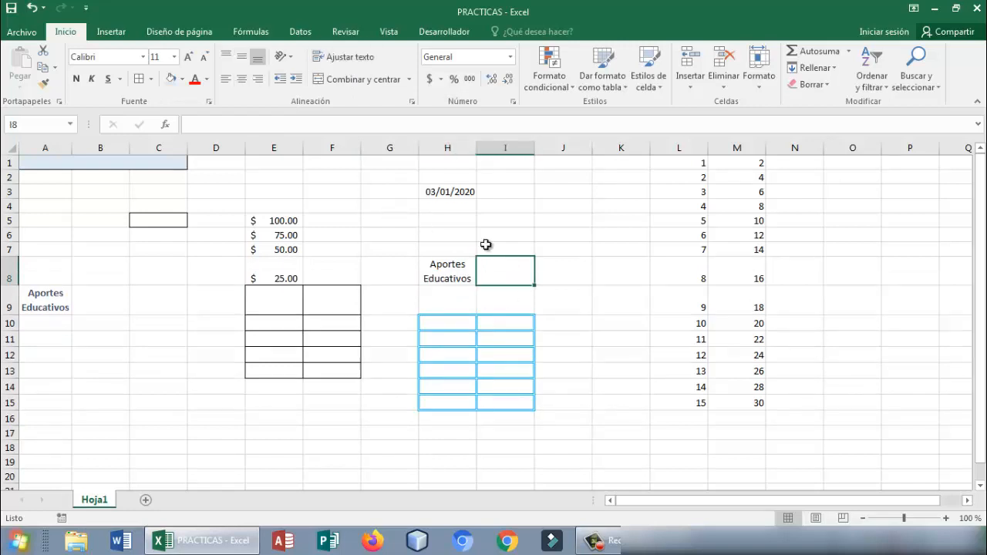
- Change the font of the text in H8 to Segoe UI
click(449, 275)
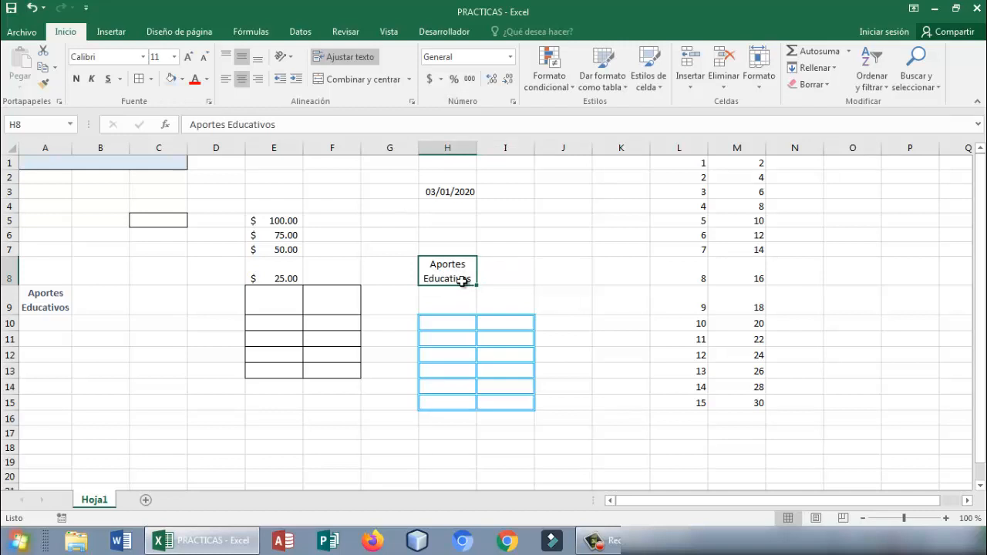
click(143, 57)
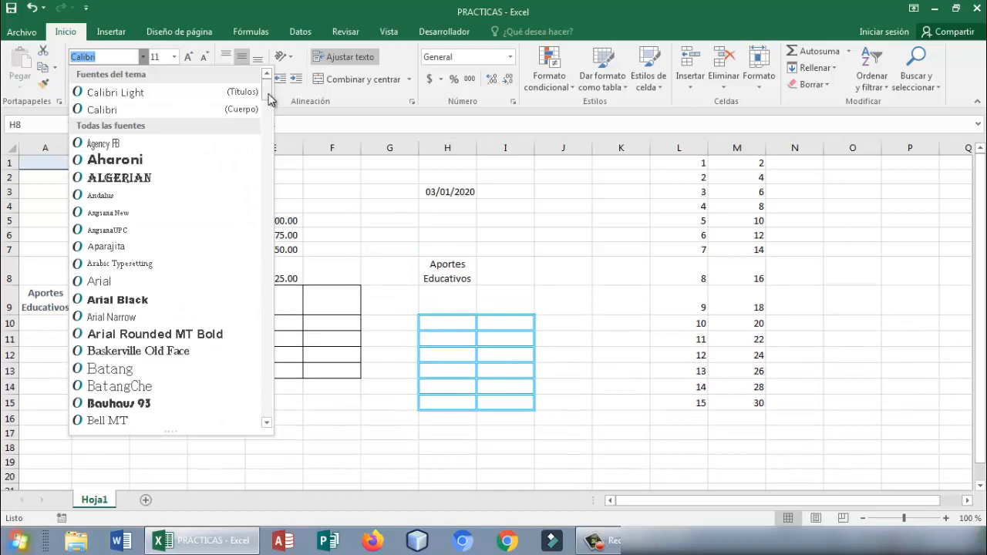
drag(268, 95, 270, 72)
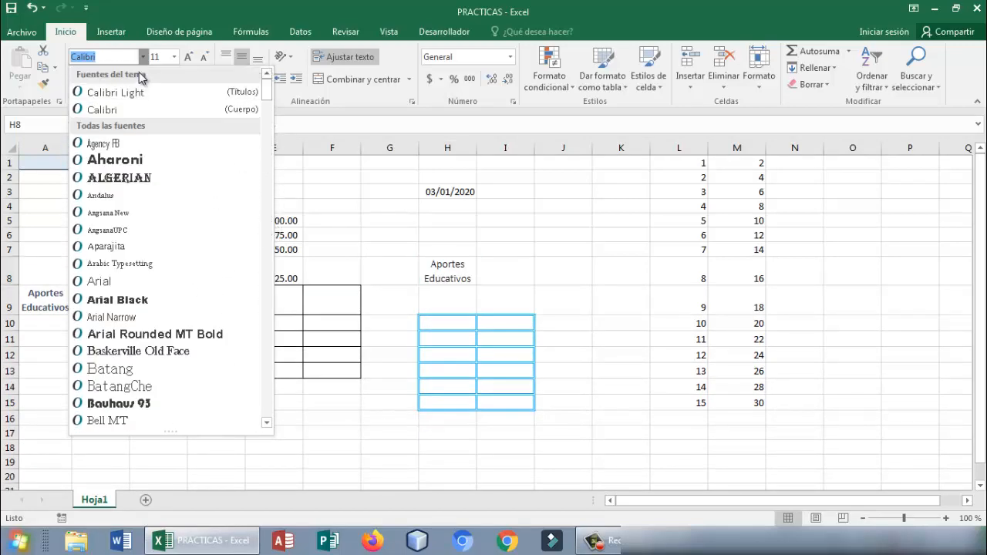
text(Segoe UI)
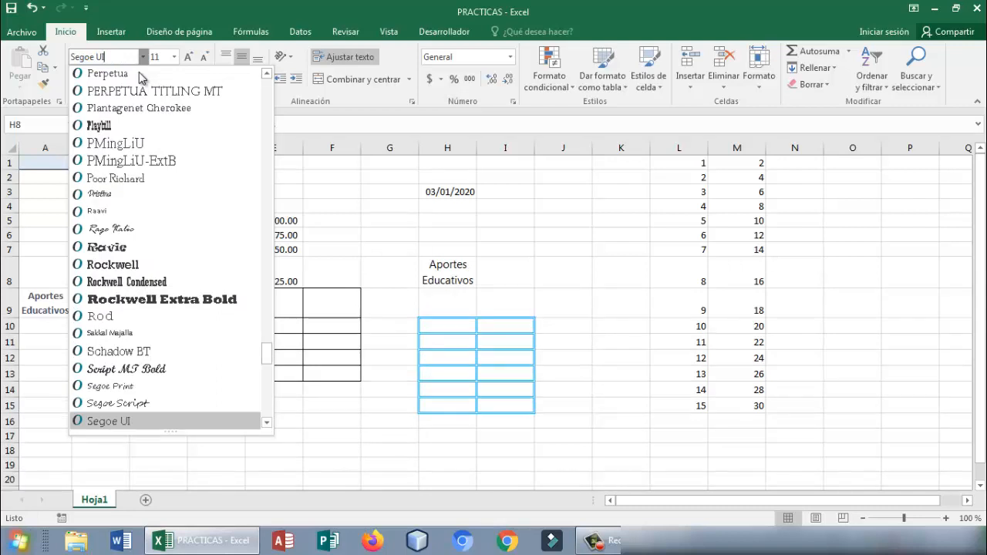
key(Return)
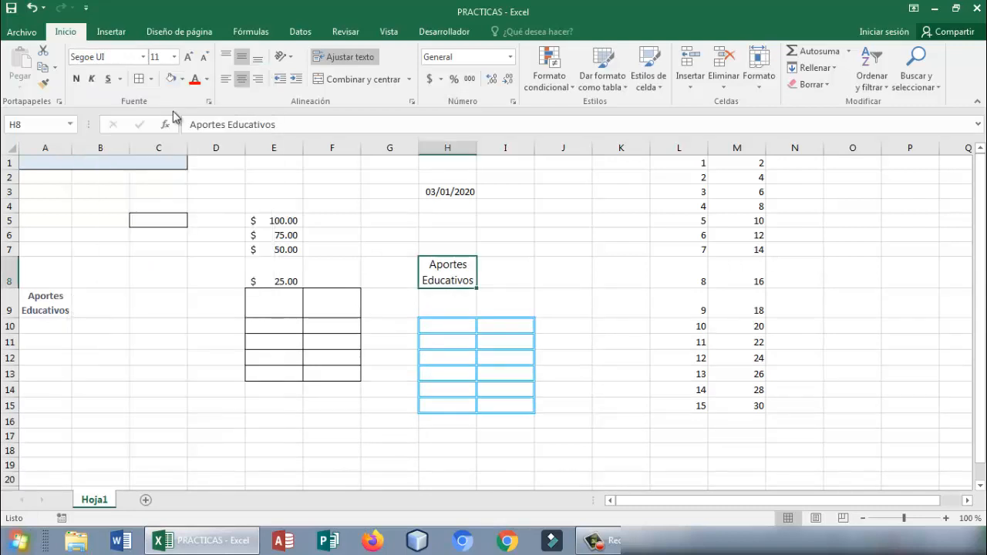
- Make the H8 text bold at size 16 and widen column H until each word fits on one line
click(77, 80)
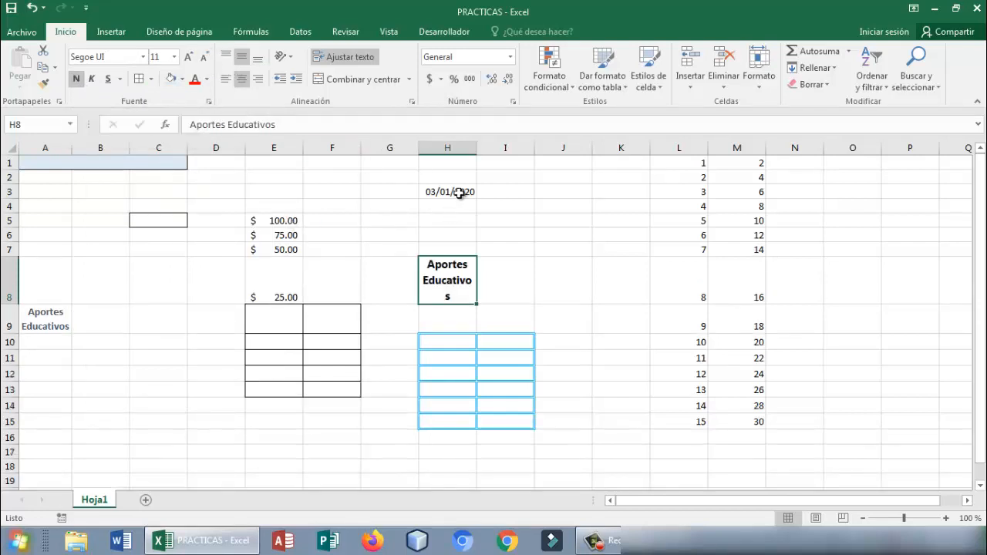
click(189, 57)
click(189, 57)
click(189, 57)
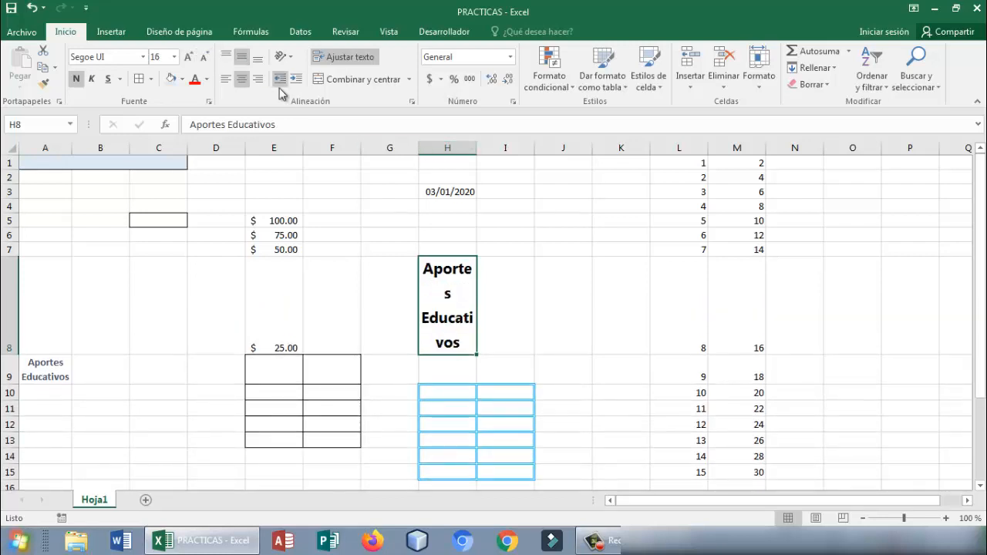
drag(477, 153, 503, 153)
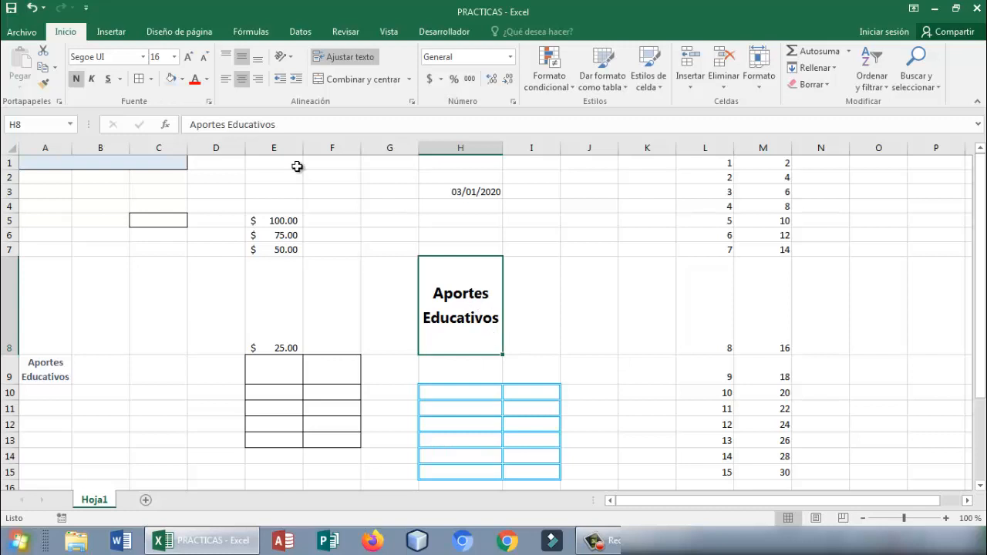
- Colour the H8 text with the darkest blue shade of the theme's light blue accent
click(208, 81)
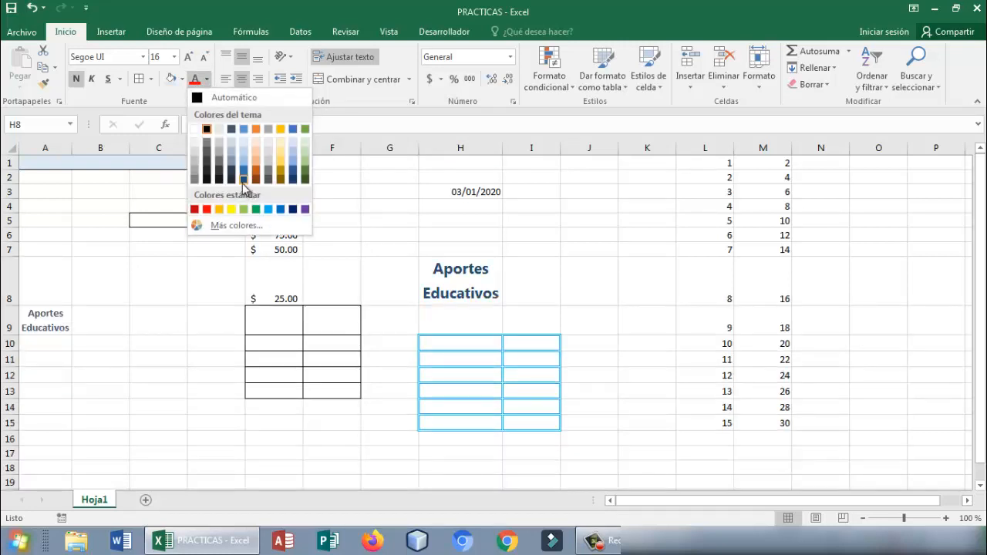
click(242, 183)
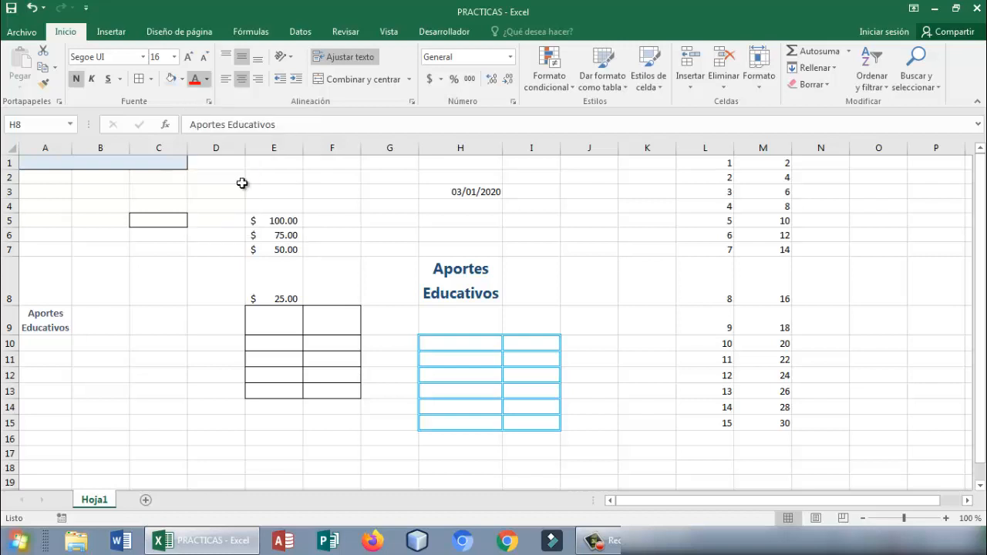
click(394, 257)
- Set the font size of H8 to 11 and autofit the width of column H
click(456, 288)
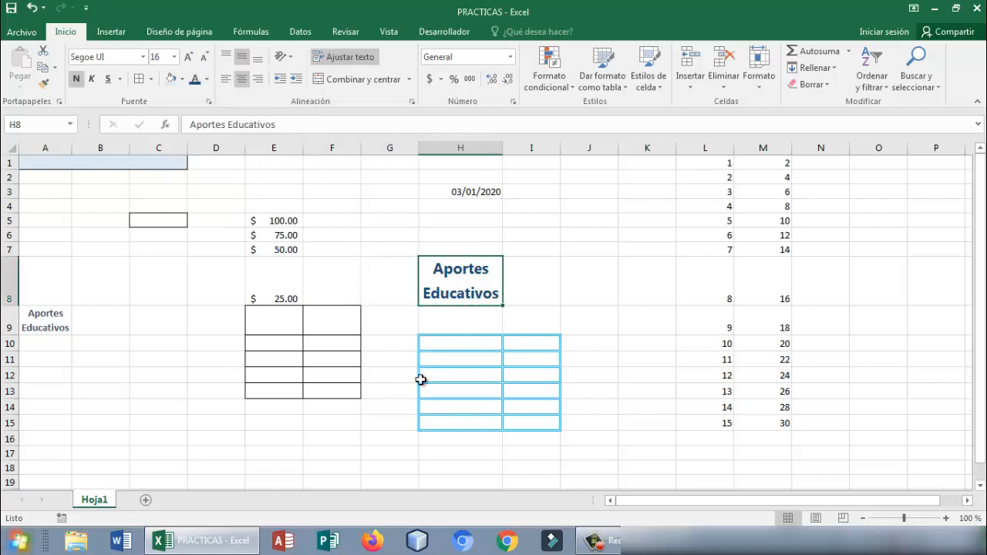
click(167, 57)
text(11)
key(Return)
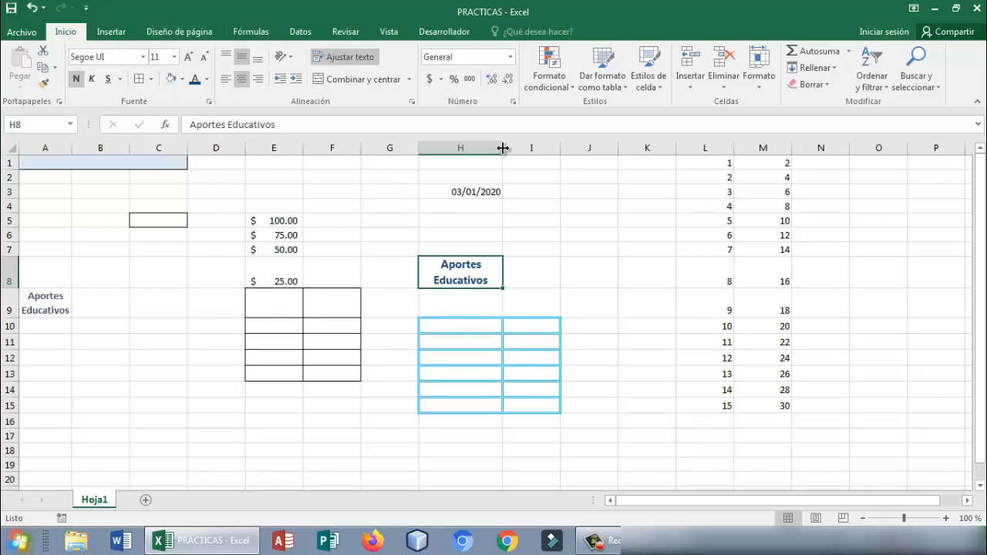
double_click(503, 147)
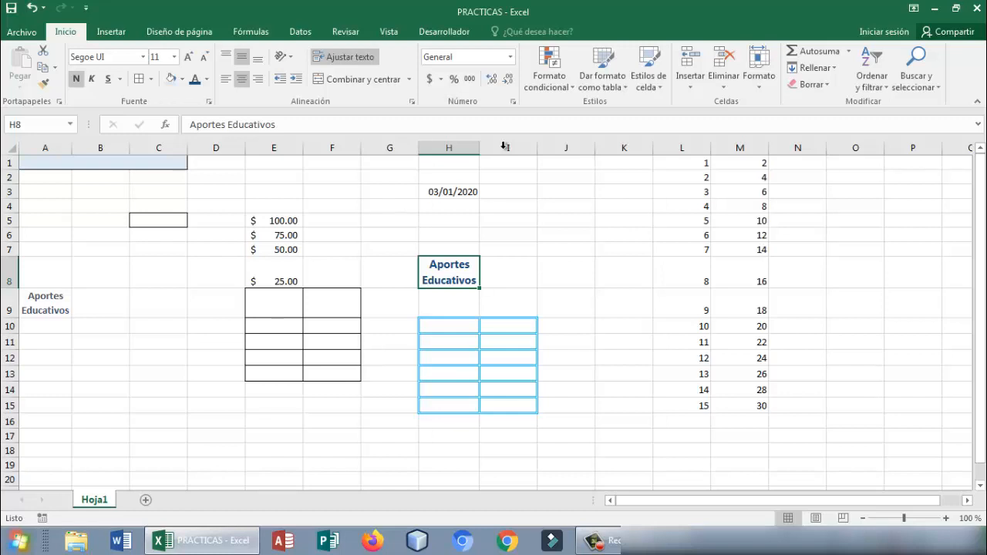
drag(442, 326, 514, 404)
click(449, 322)
click(513, 405)
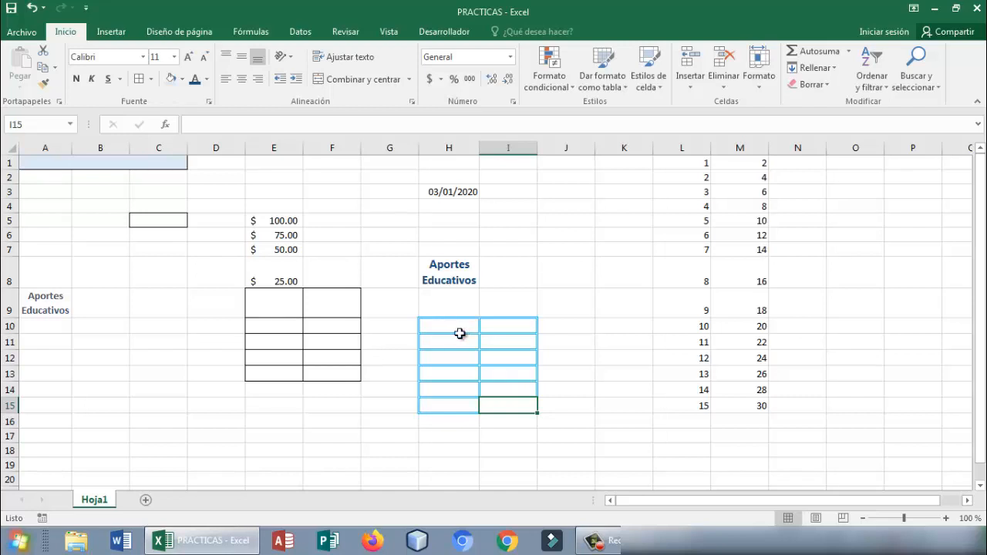
drag(468, 357, 488, 359)
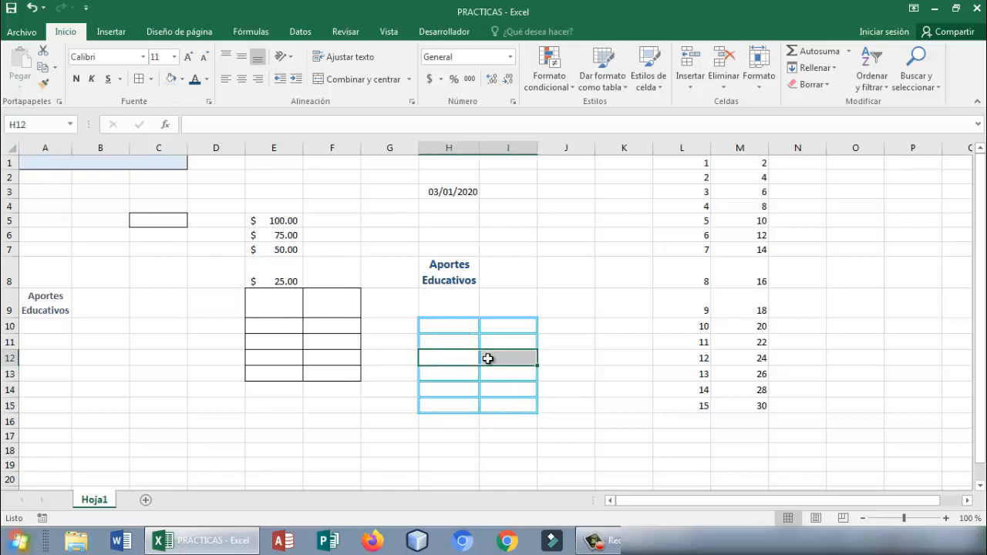
right_click(489, 359)
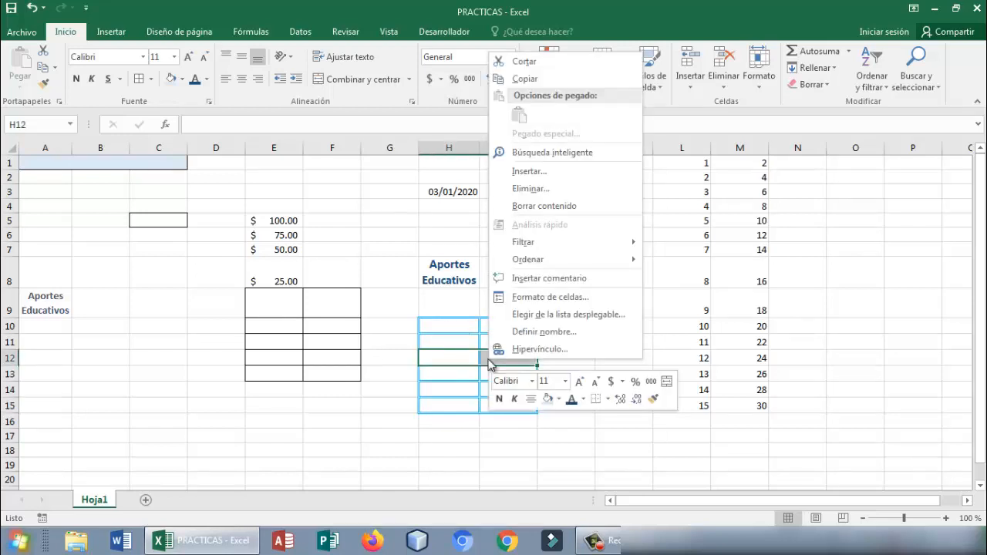
key(Escape)
click(449, 329)
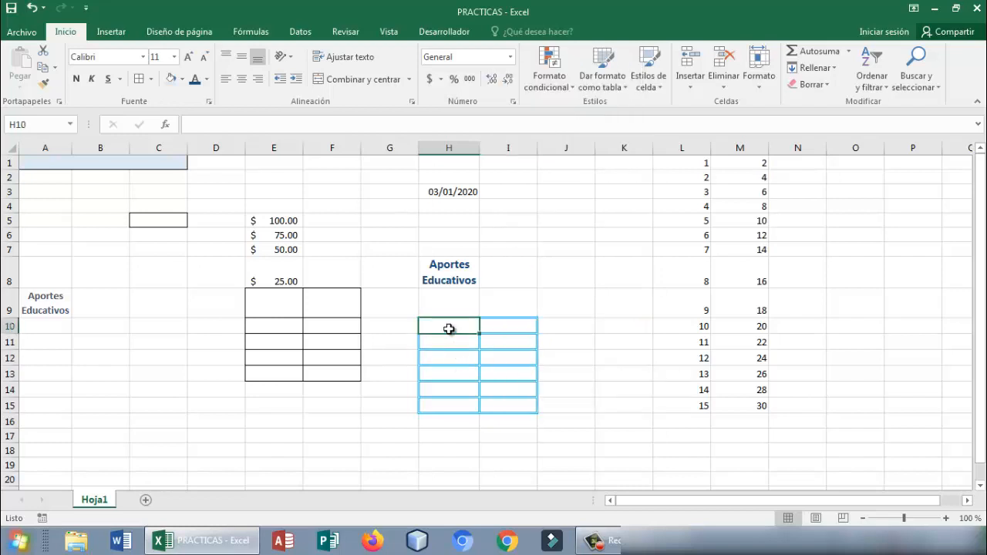
key(Down)
key(Down)
key(Down)
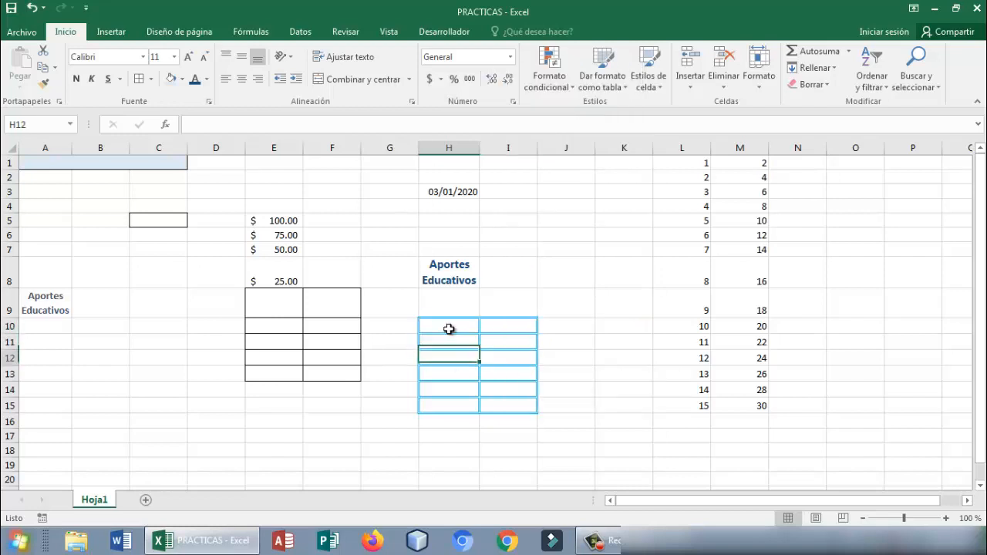
key(Down)
key(Down)
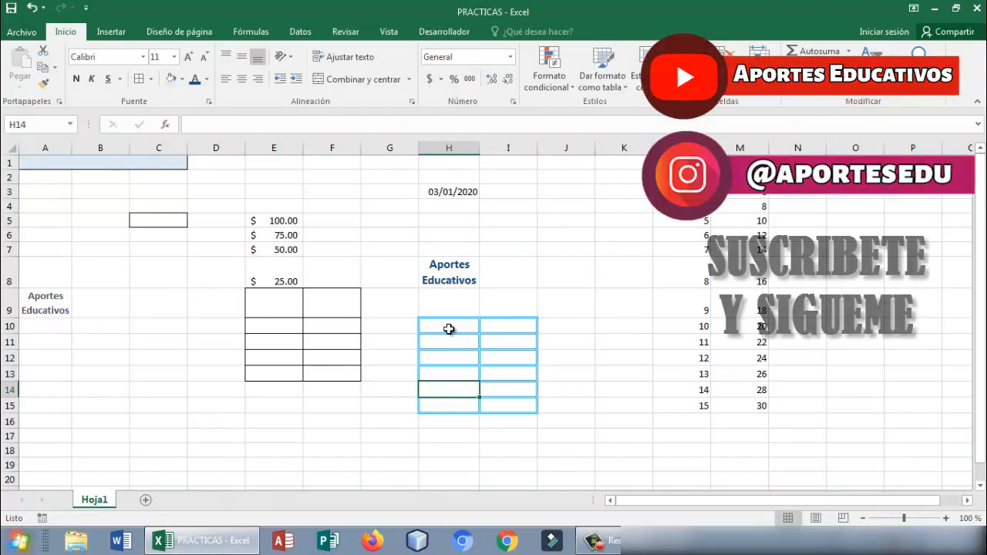
- Insert an entire new row at row 12, through the blue-bordered table, using cells H12:I12
click(442, 357)
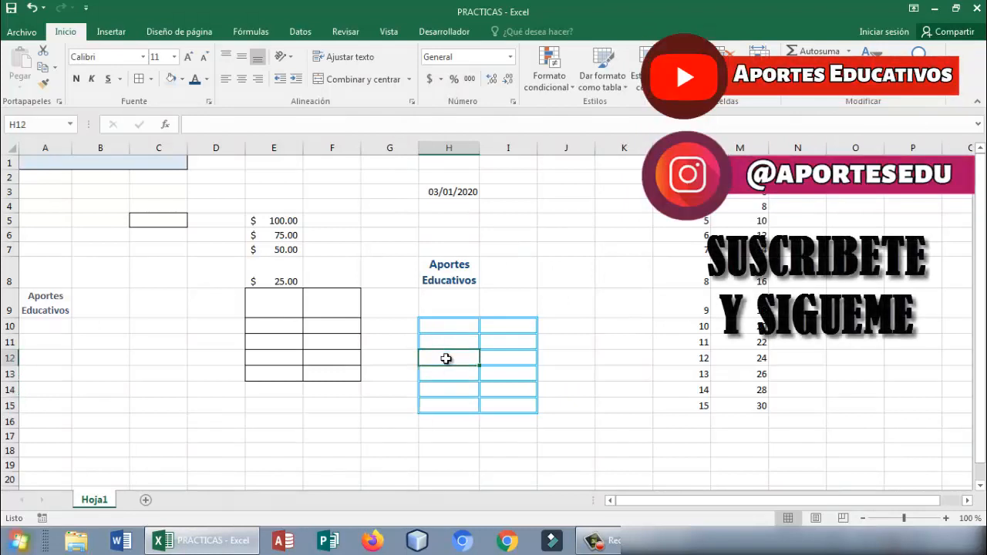
drag(442, 356, 497, 358)
right_click(463, 360)
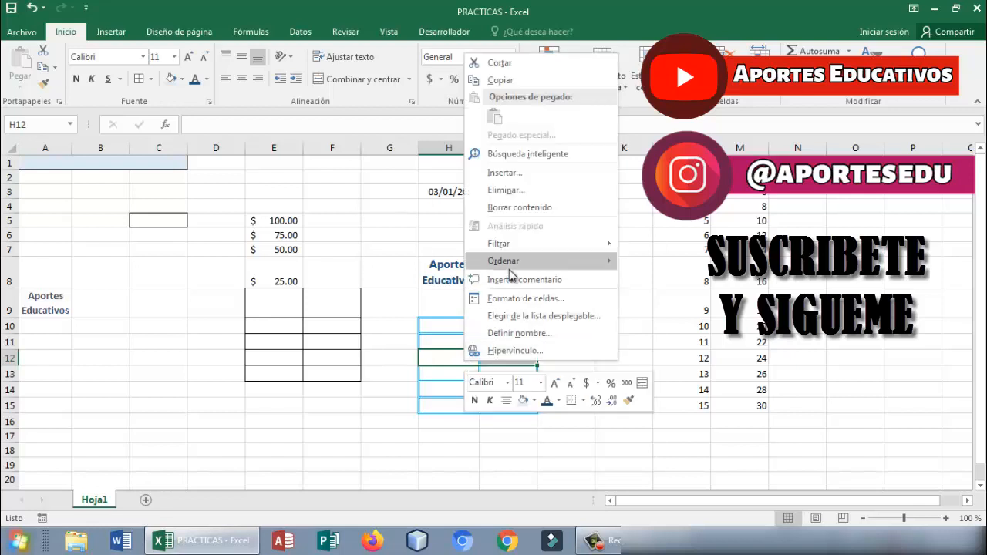
click(538, 181)
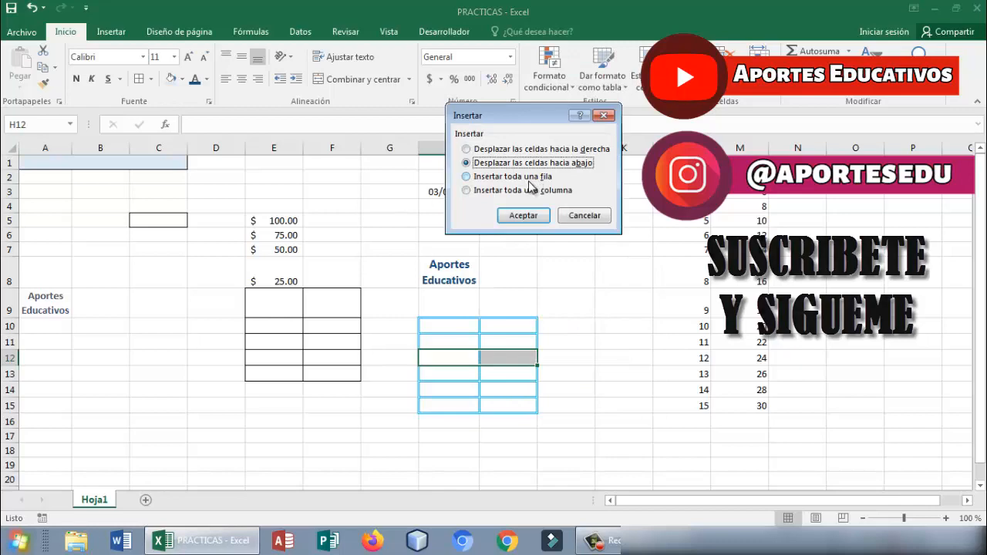
click(530, 179)
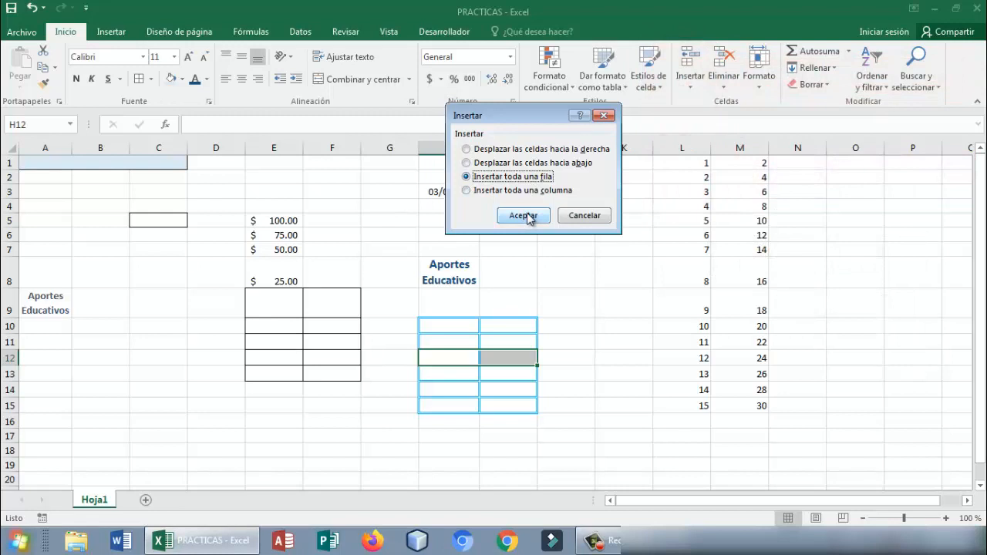
click(529, 216)
click(471, 331)
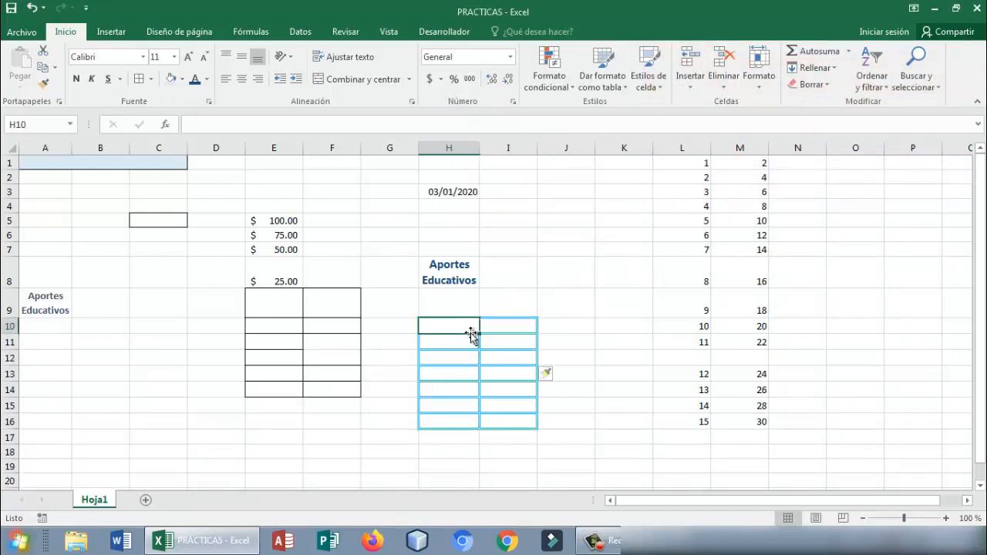
key(Down)
key(Down)
key(Down)
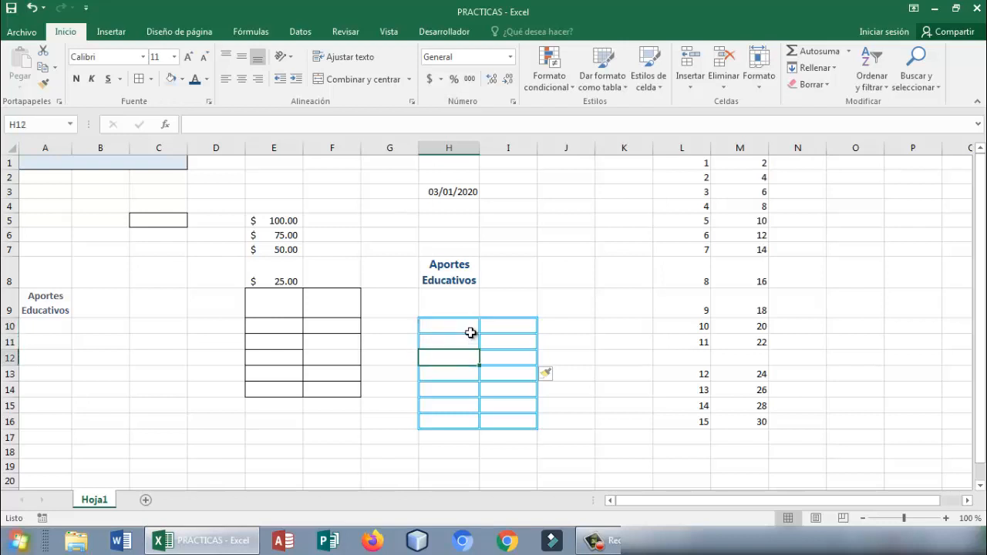
key(Down)
key(Down)
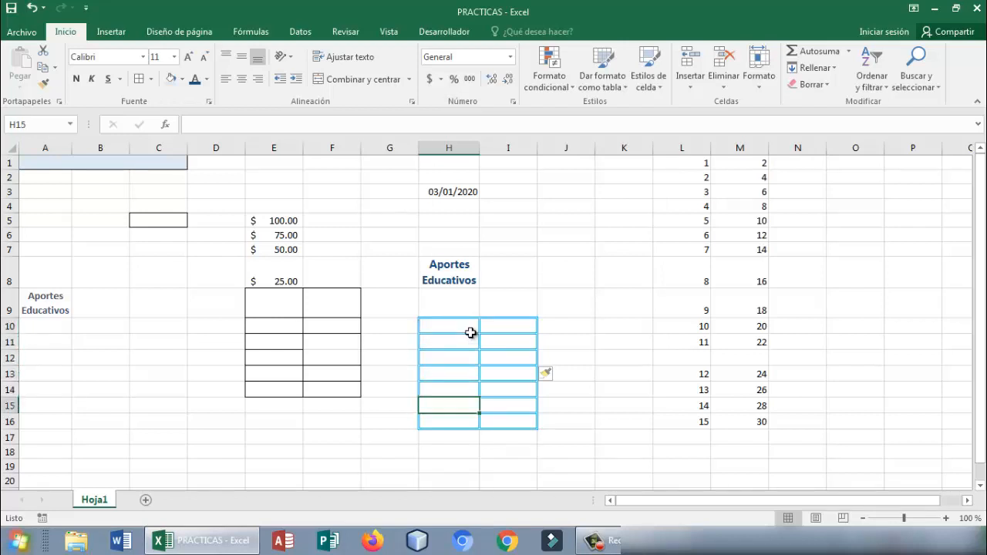
key(Down)
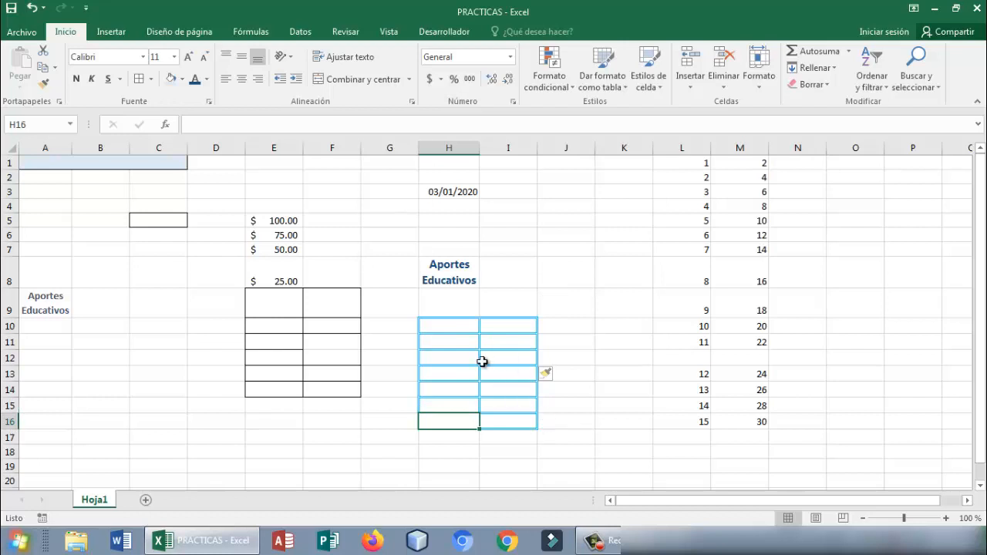
- Insert an entire new column before the blue-bordered table's second column, using cells I10:I16
drag(486, 328, 492, 422)
right_click(489, 388)
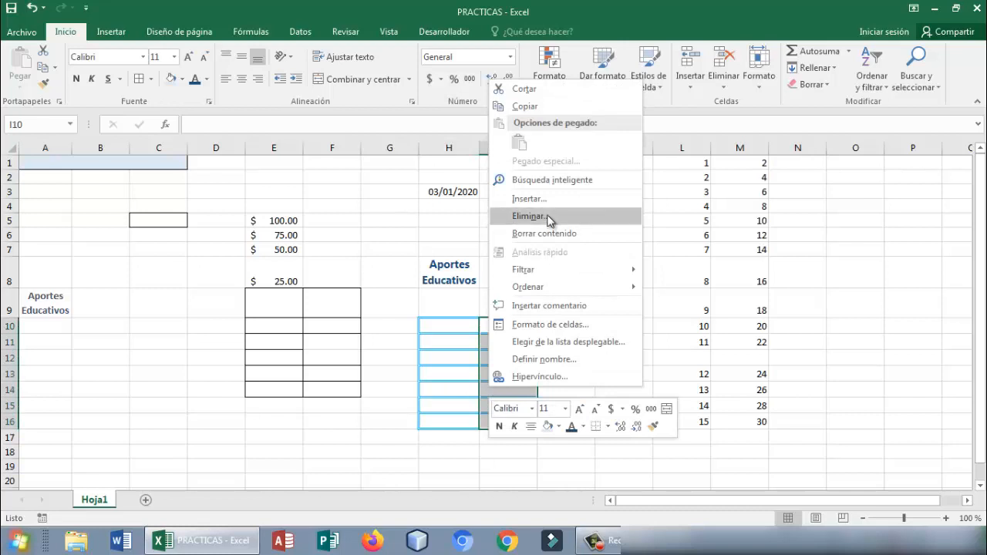
click(529, 199)
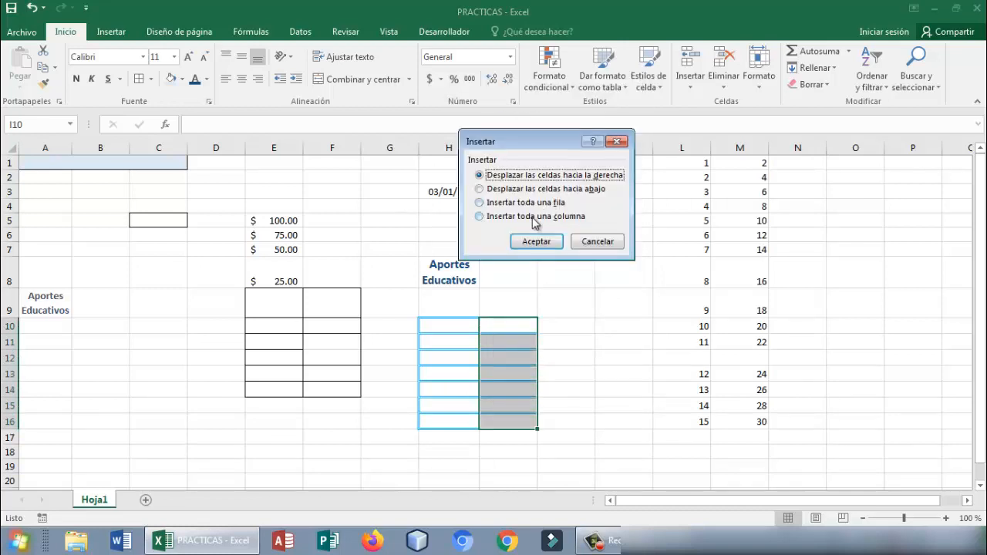
click(535, 220)
click(538, 243)
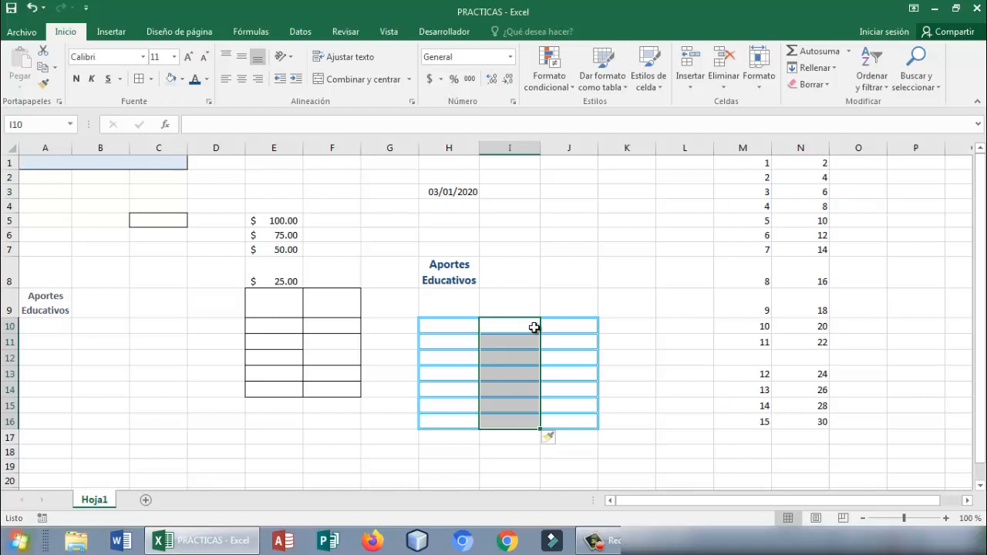
- Insert an entire new column before the blue-bordered table's first column, using cells H10:H16
click(497, 328)
click(461, 326)
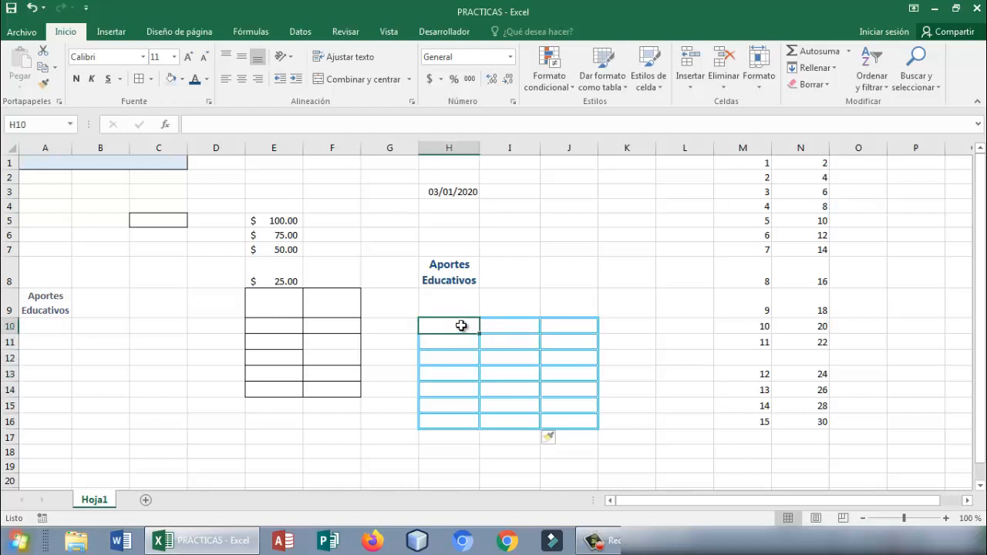
drag(461, 326, 468, 416)
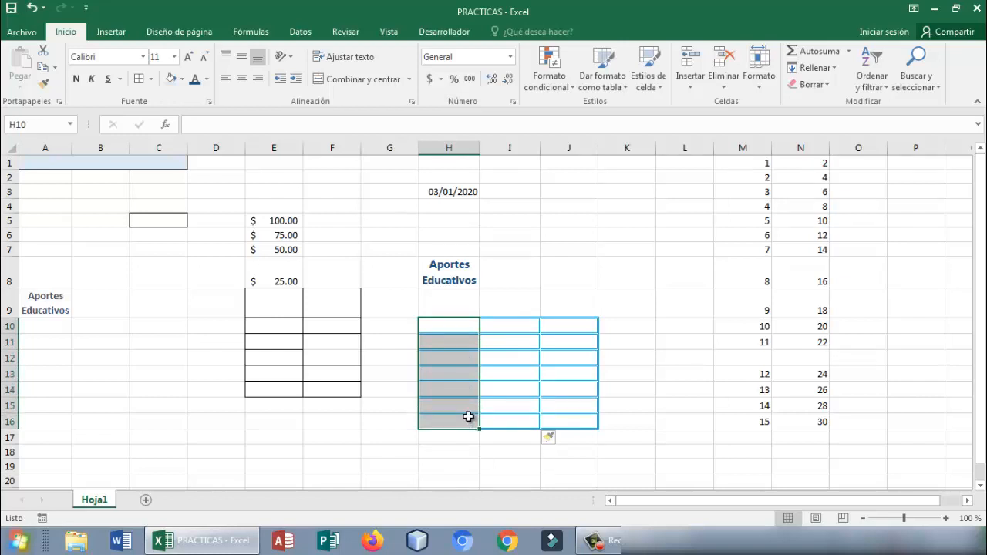
right_click(457, 394)
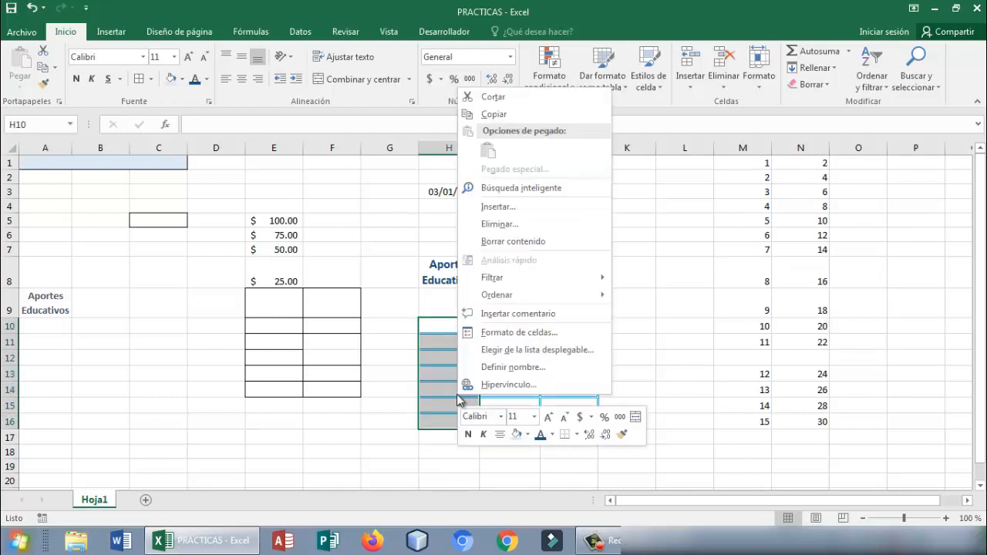
click(500, 207)
click(500, 219)
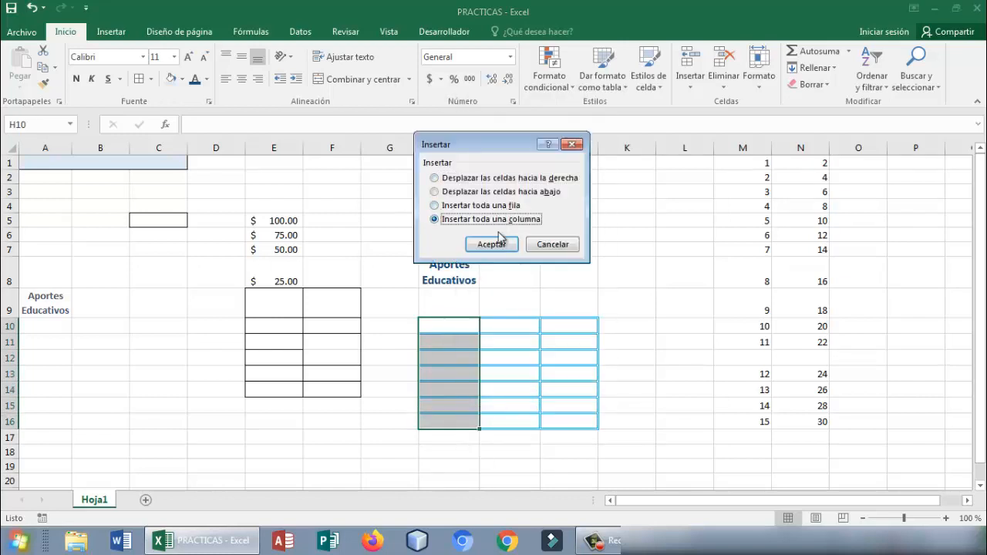
click(492, 244)
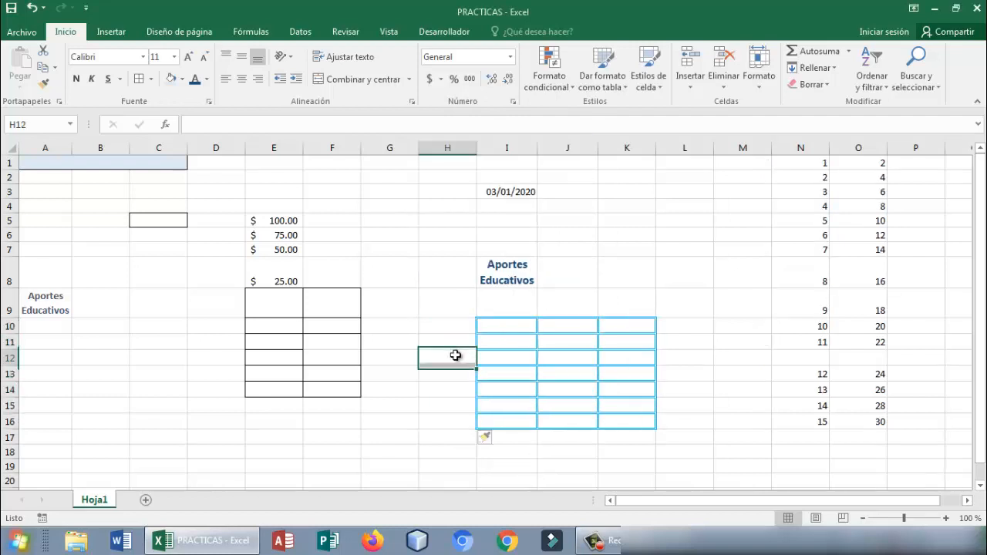
drag(454, 329, 455, 423)
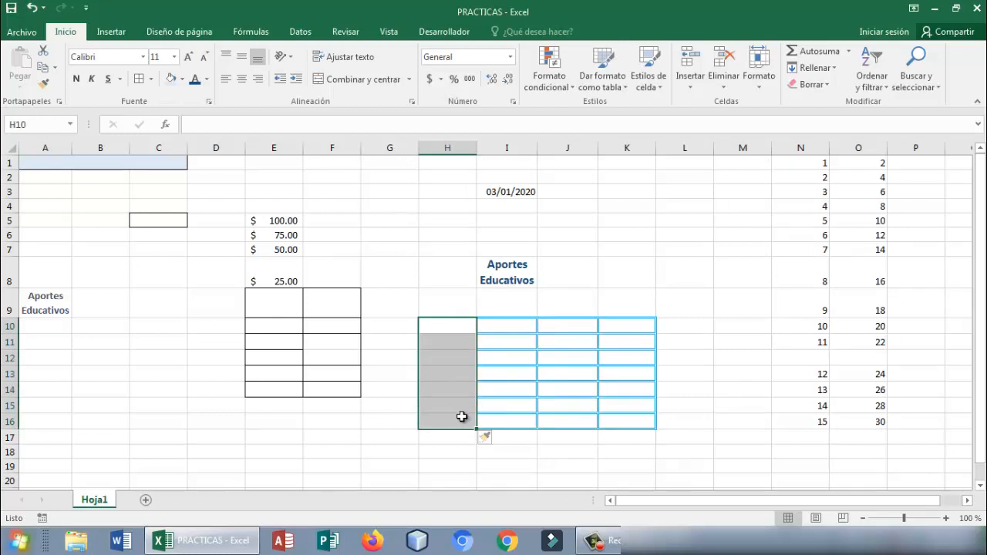
click(502, 405)
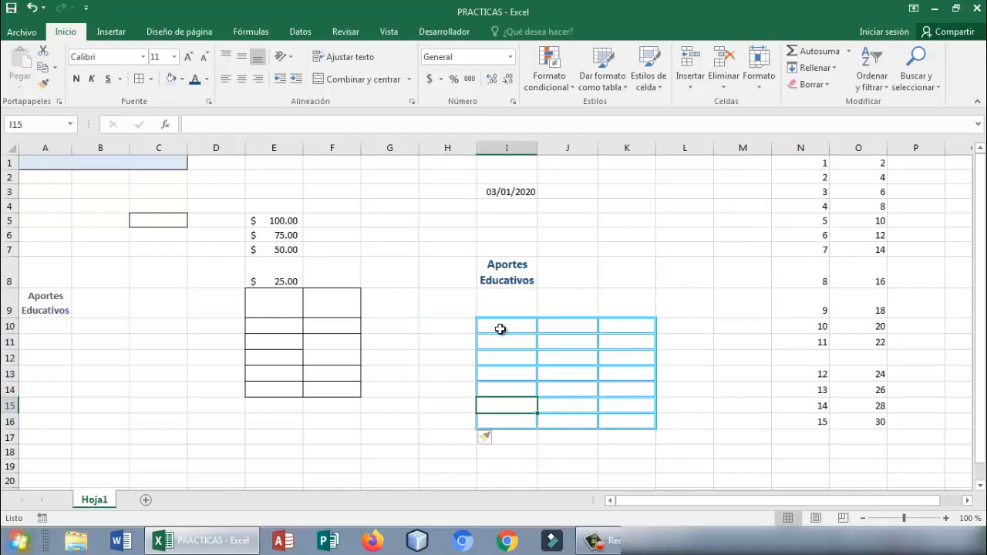
- Insert an entire new column inside the blue-bordered table at column J, using cells J10:J16
drag(586, 327, 589, 421)
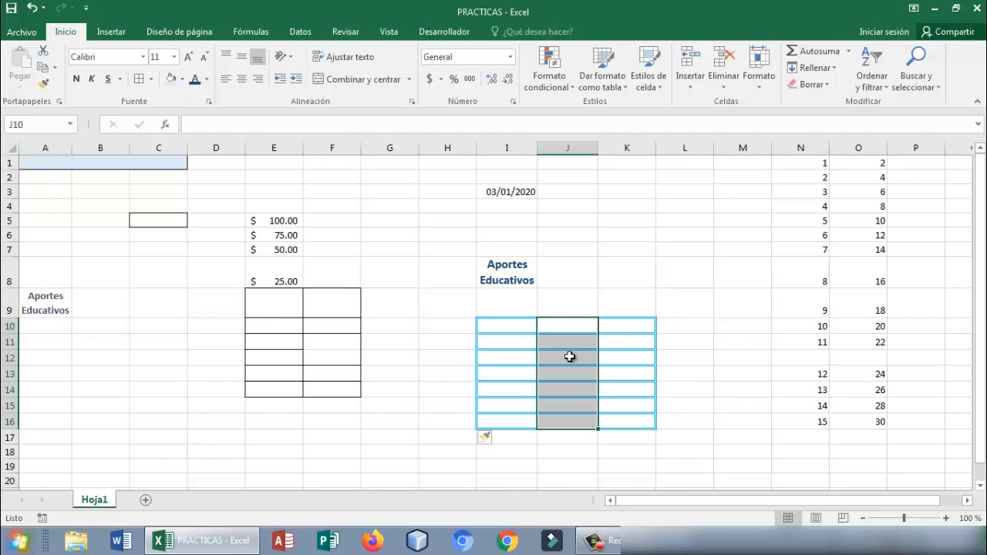
right_click(590, 342)
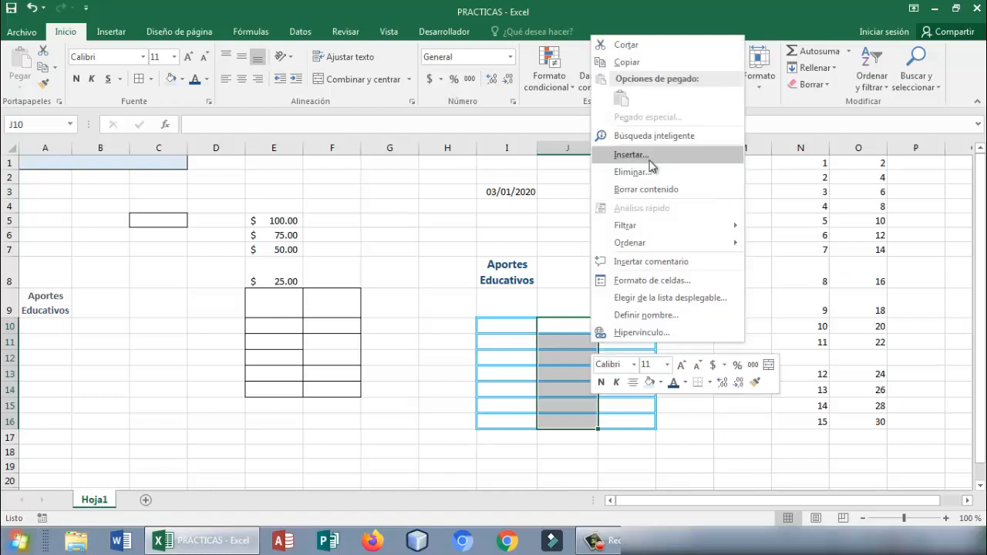
click(651, 157)
click(642, 174)
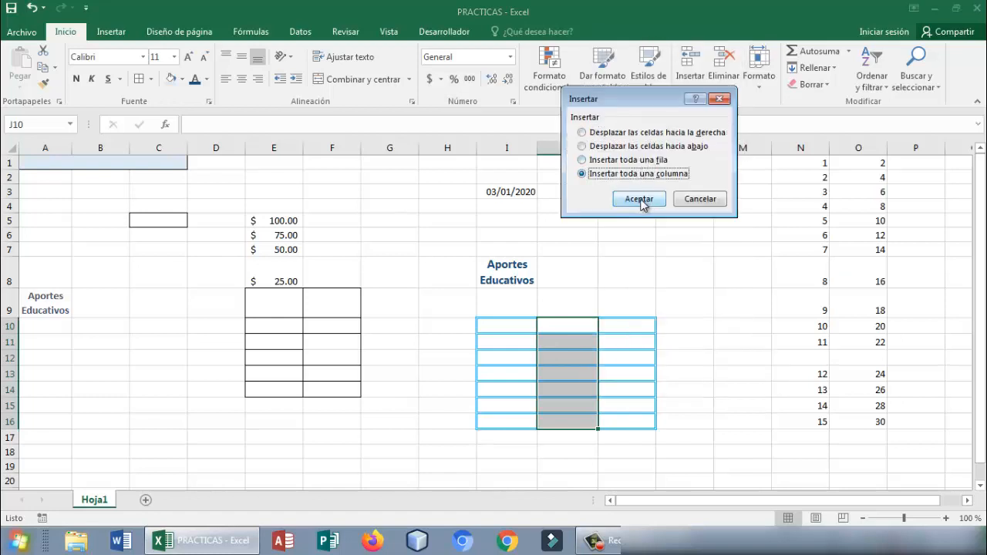
click(641, 199)
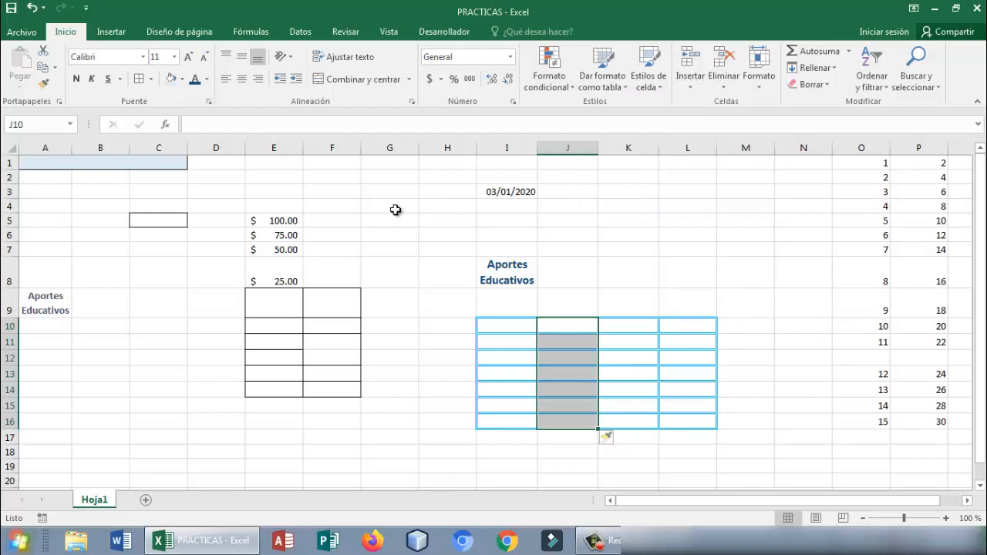
click(387, 218)
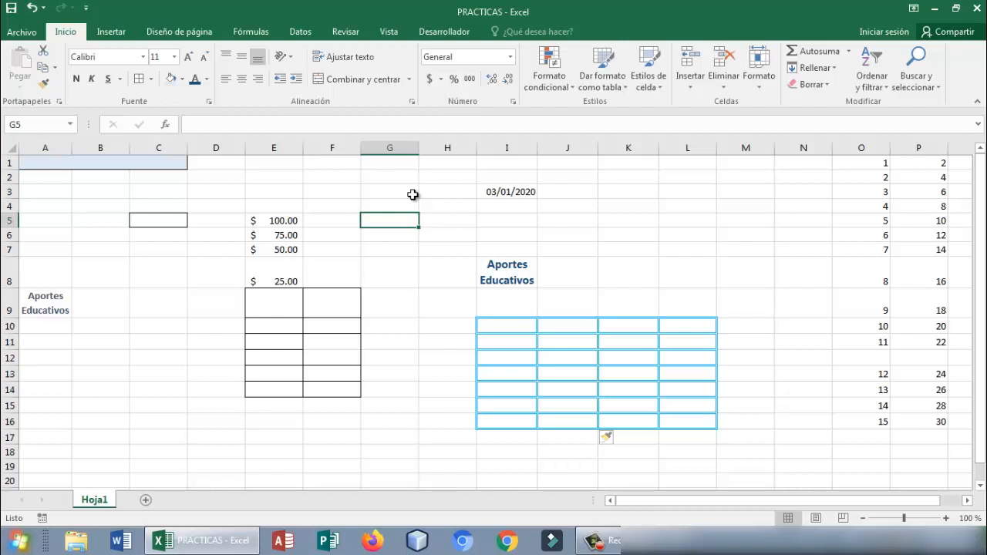
- Enter the decimal numbers 0.667653 in cell F2 and 1.7658903 in cell G2
click(319, 175)
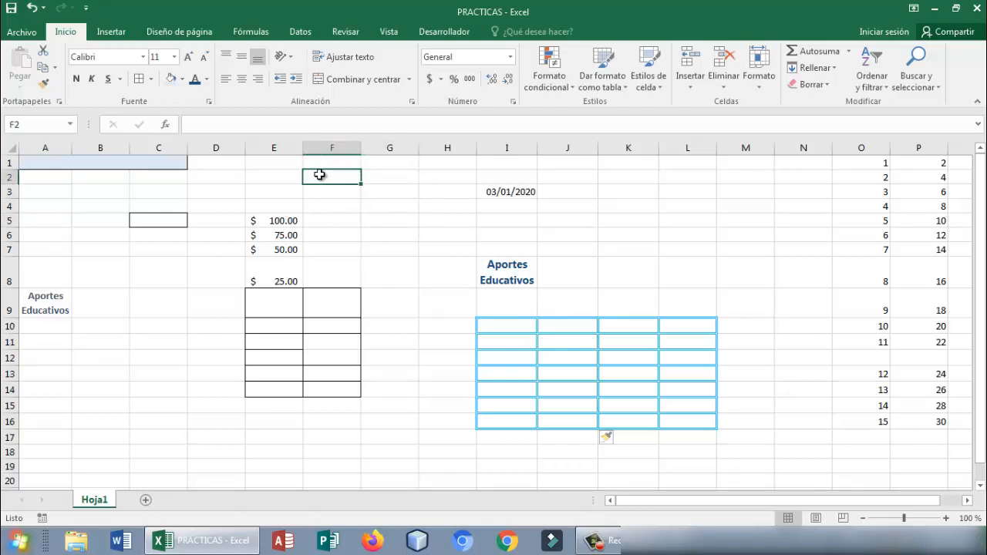
text(0.)
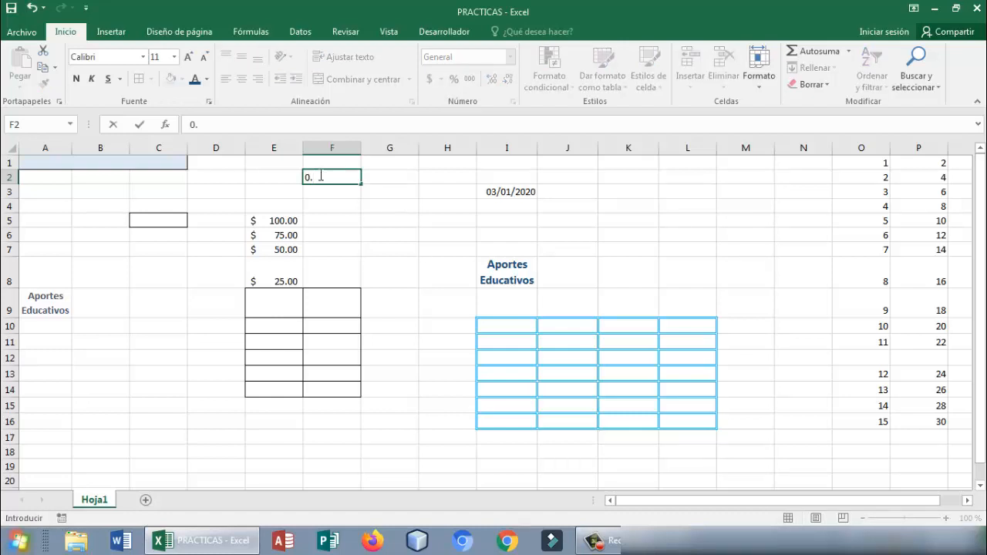
text(667653)
key(Tab)
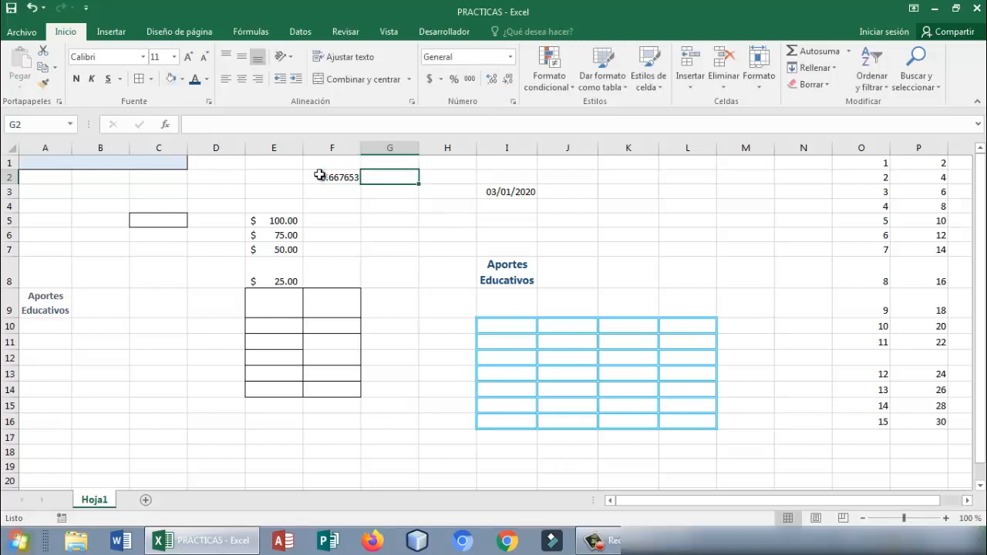
text(1.)
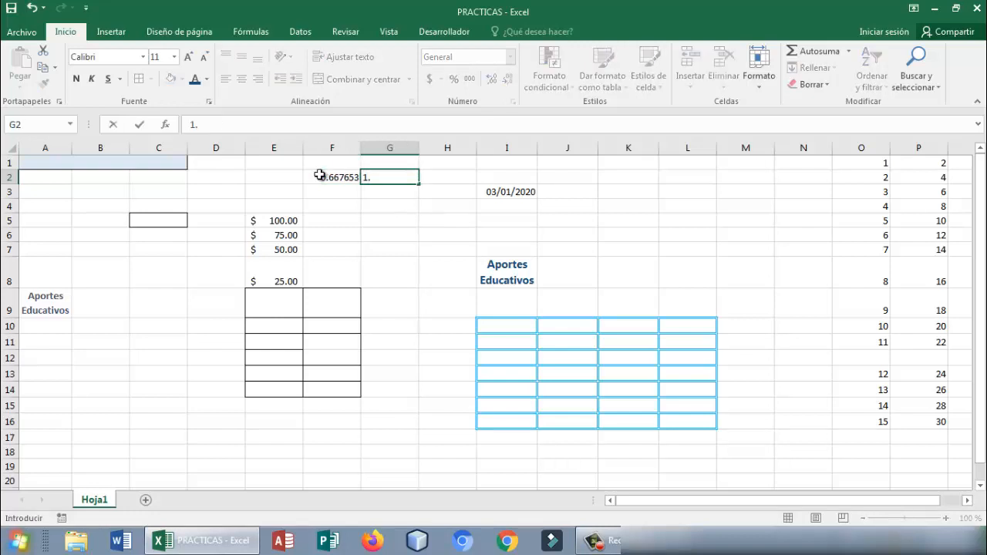
text(7658903)
key(Return)
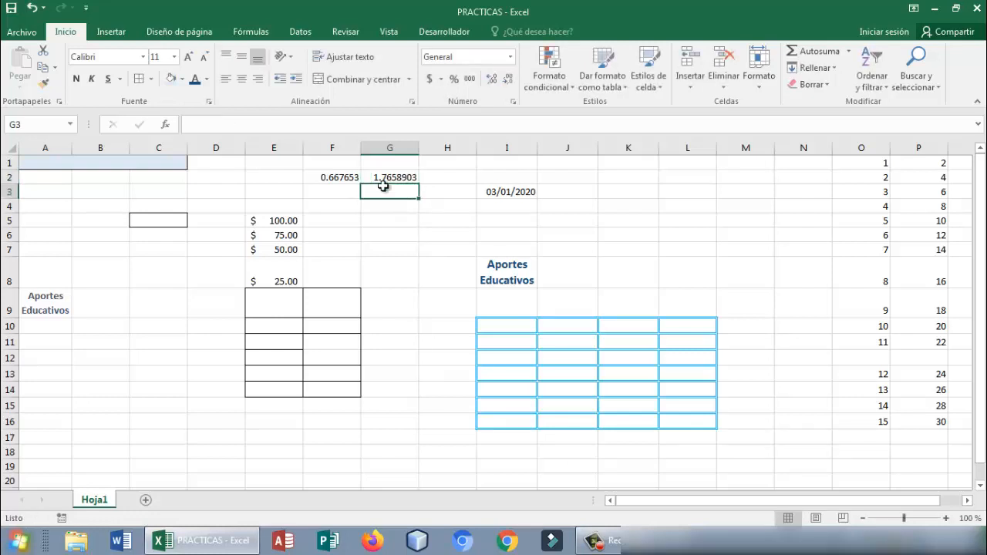
- Add the two decimal numbers in cell H2 with the formula =F2+G2
drag(395, 198, 441, 181)
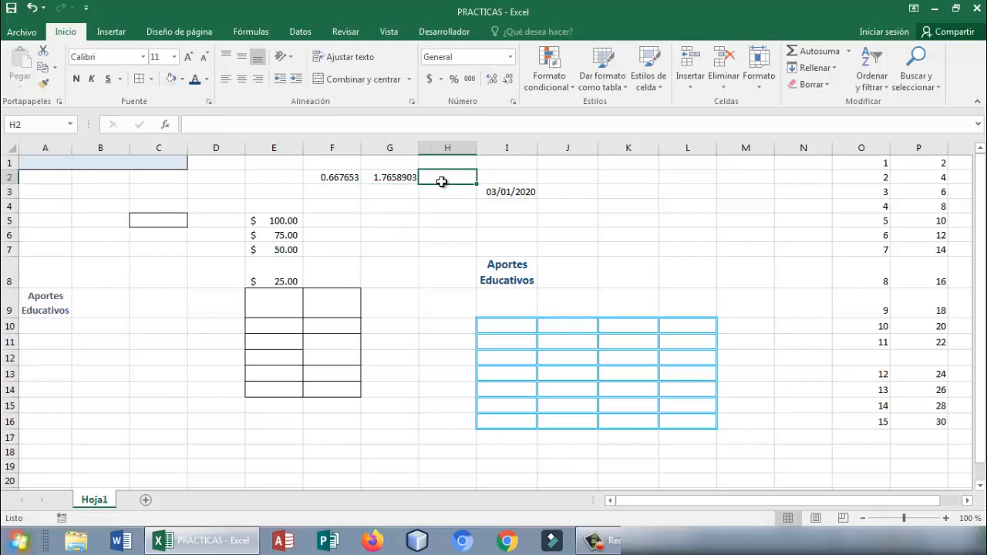
text(=)
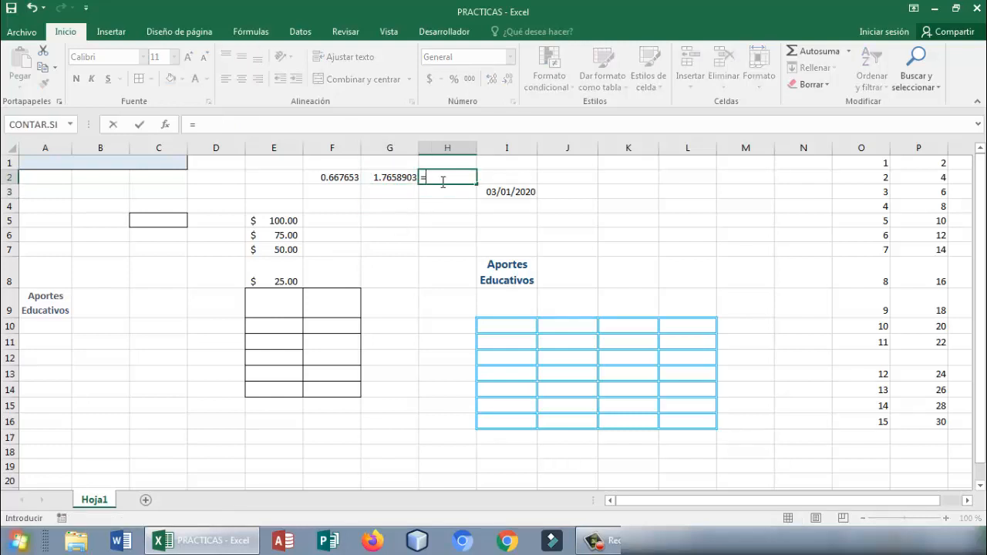
click(345, 177)
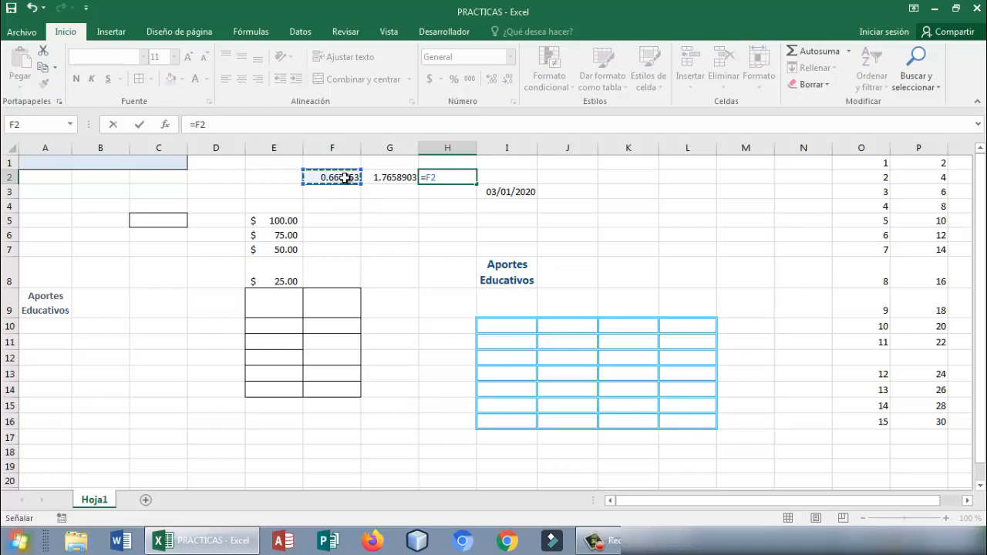
text(+)
click(379, 177)
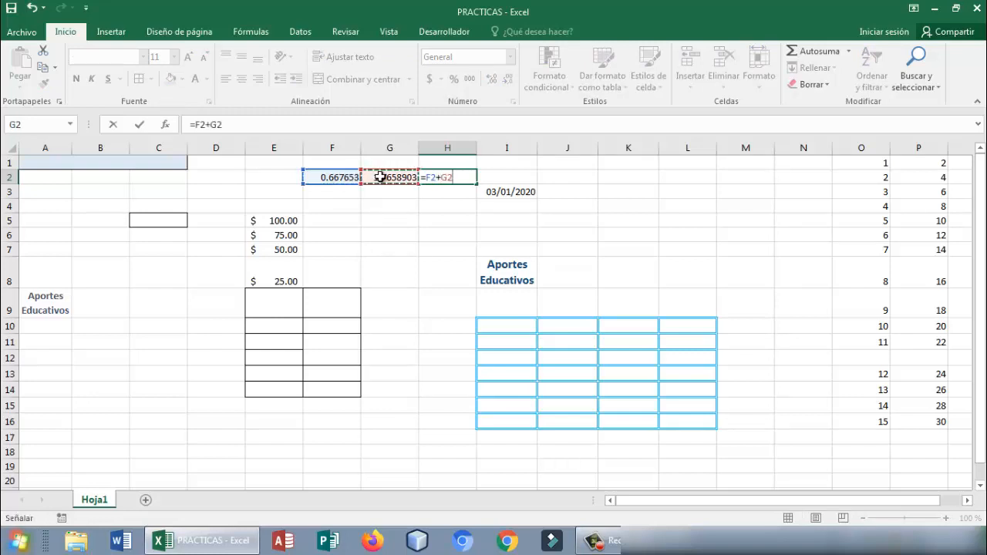
key(ctrl+Return)
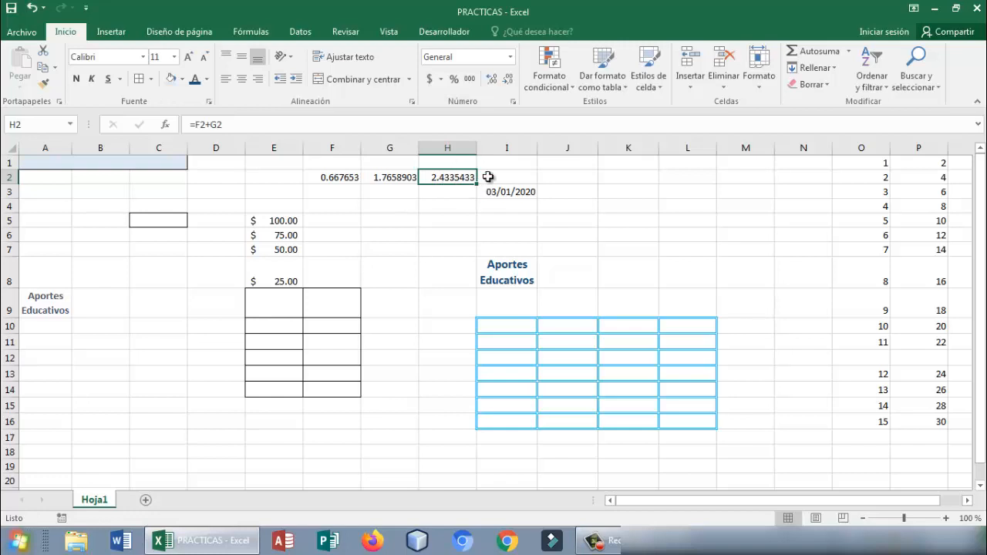
- Format the sum in H2 as Número with 1 decimal place
right_click(448, 179)
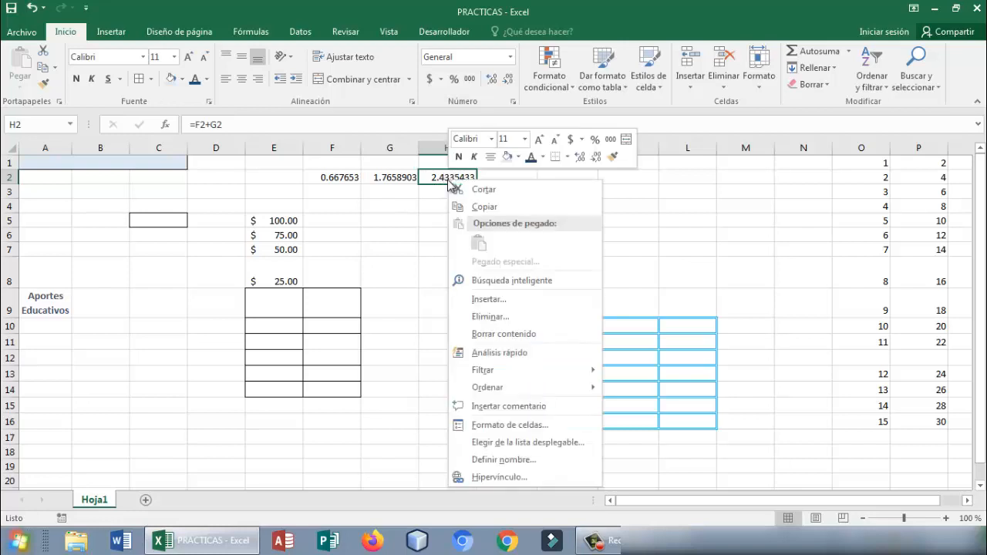
click(505, 423)
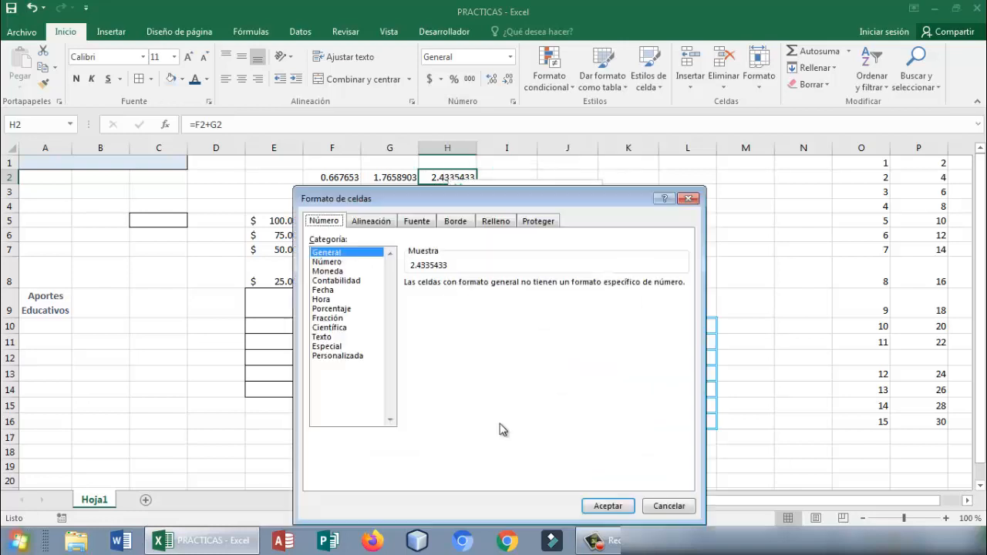
click(332, 262)
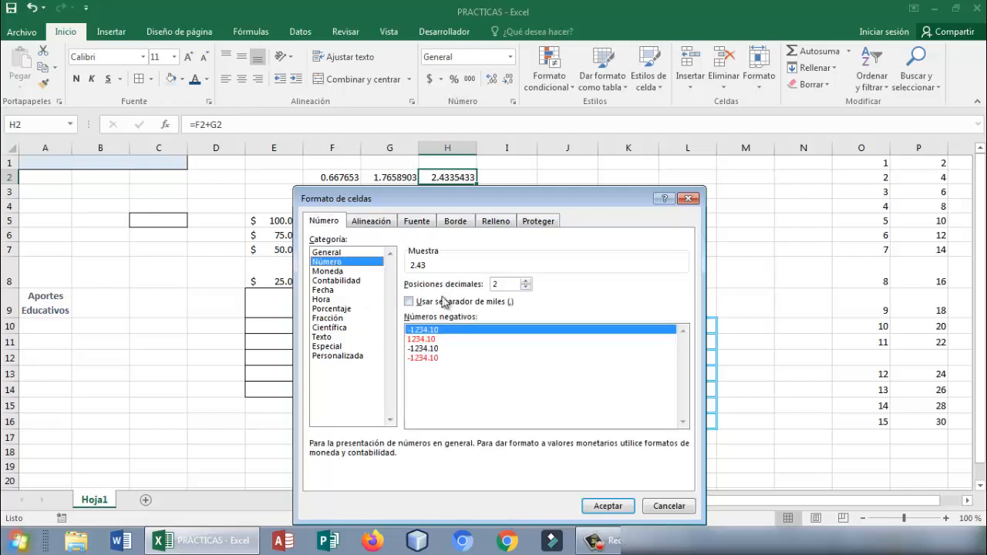
click(526, 287)
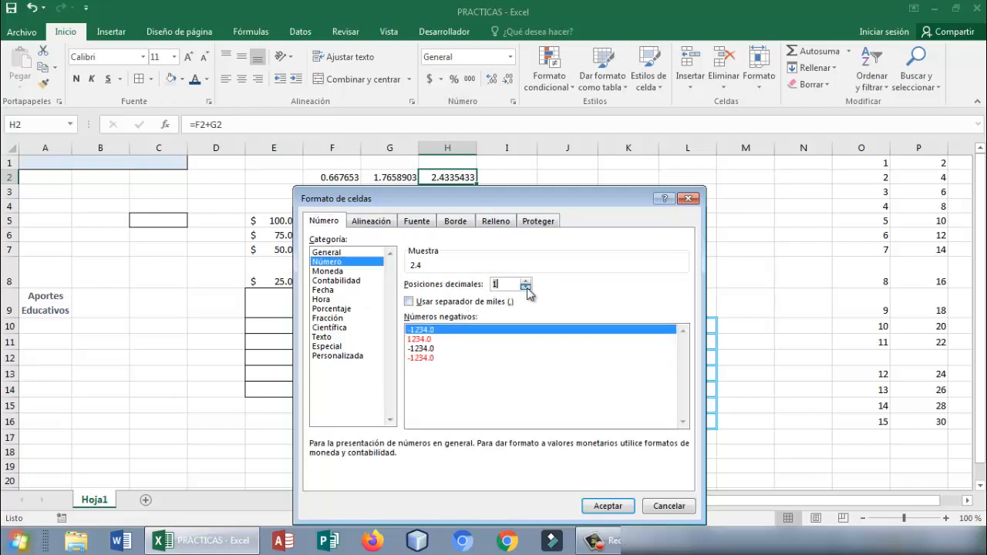
click(605, 506)
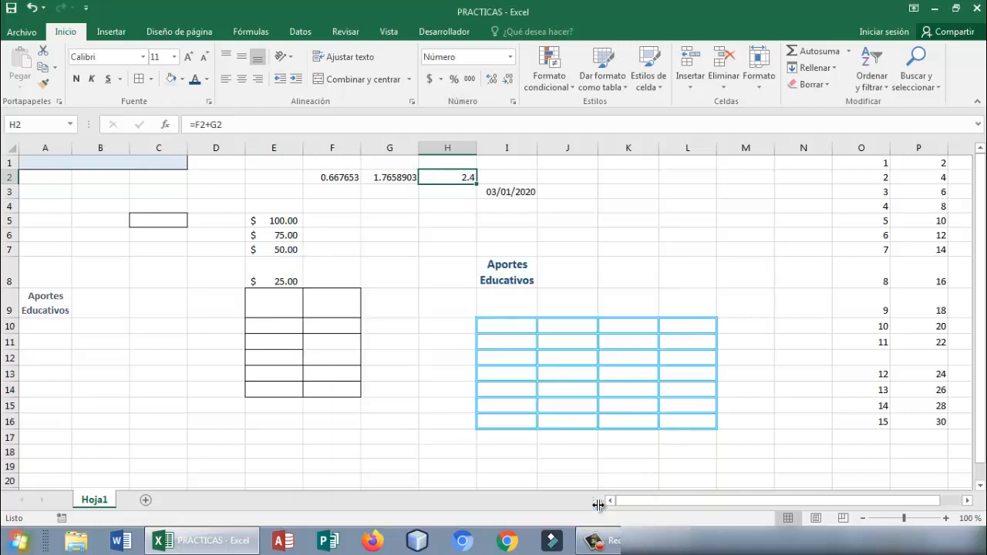
click(447, 205)
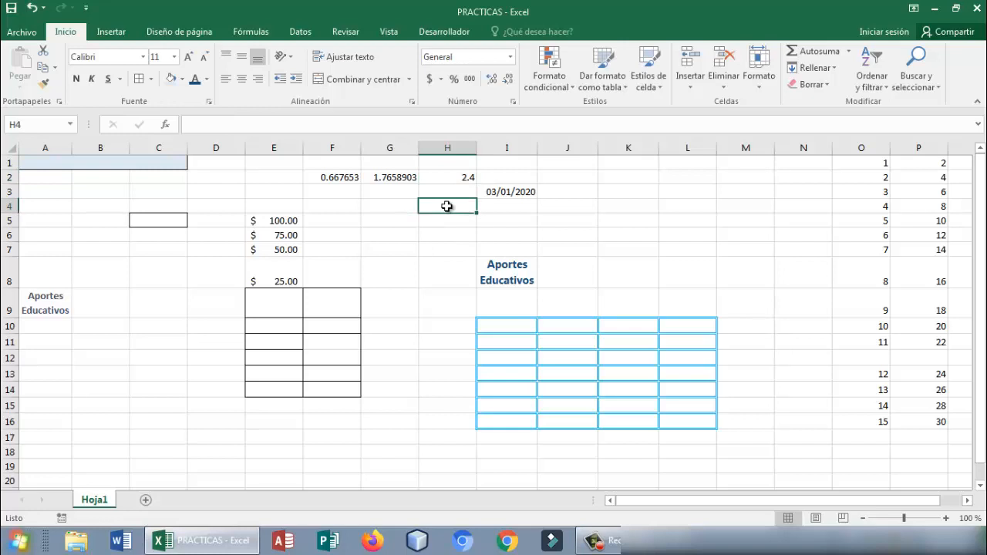